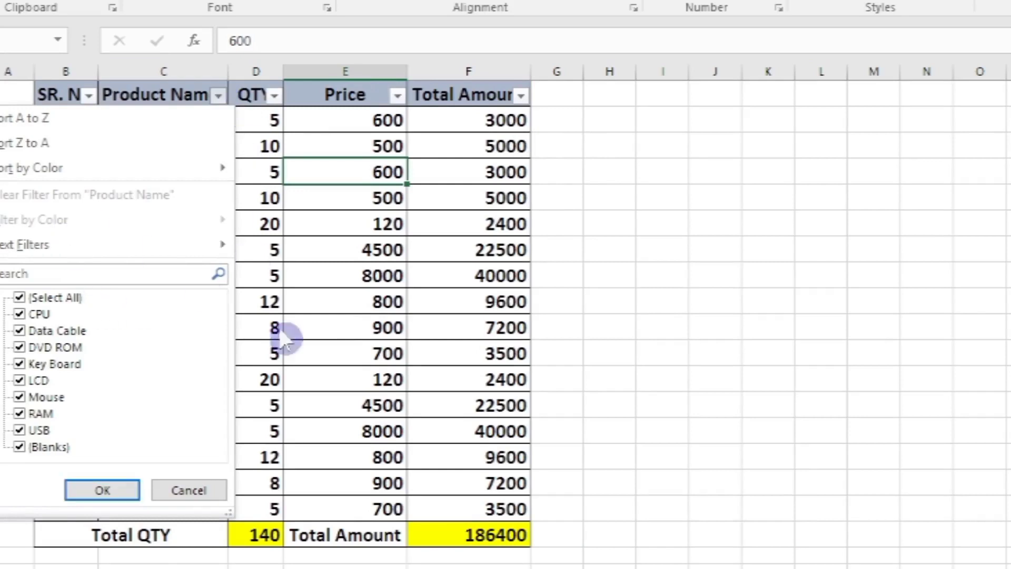
- Accept the Product Name filter list with all items selected and turn off filtering on the table headers
{"action": "left_click", "coordinate": [103, 491]}
{"action": "left_click", "coordinate": [103, 491]}
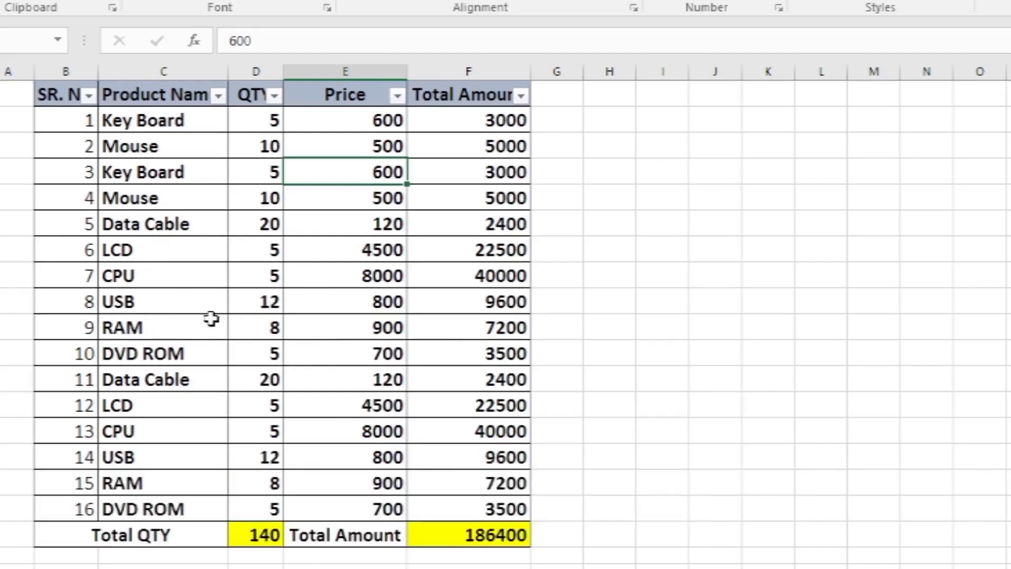
{"action": "key", "text": "ctrl+shift+l"}
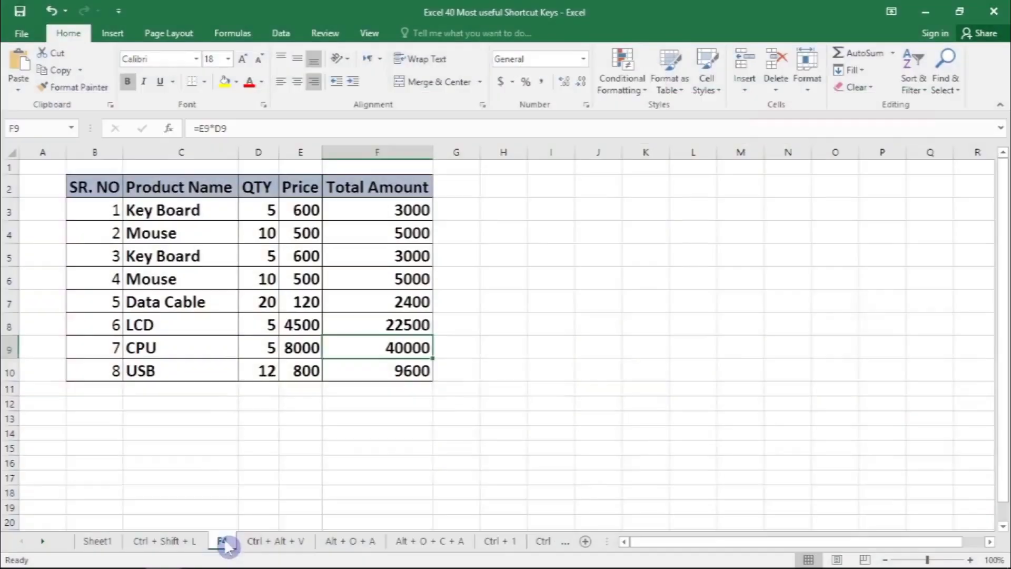
- On the F4 sheet, fill the first Total Amount cell, F3, with yellow
{"action": "left_click", "coordinate": [216, 541]}
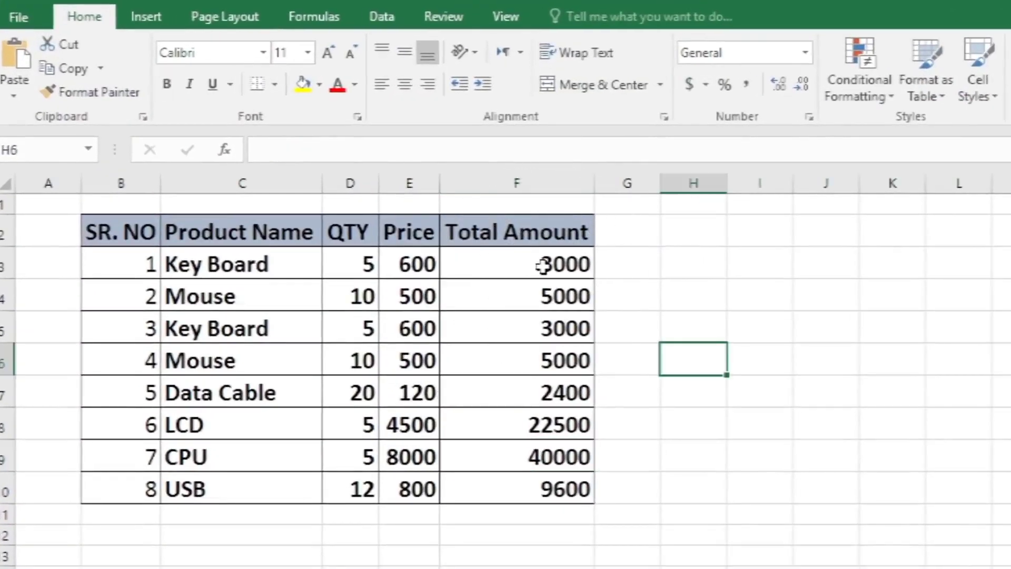
{"action": "left_click", "coordinate": [395, 212]}
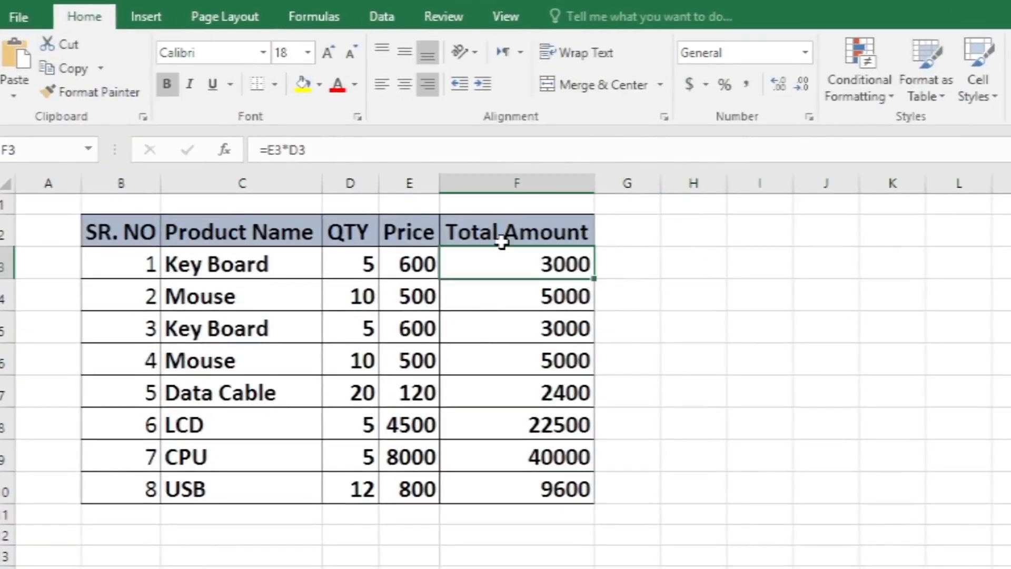
{"action": "left_click", "coordinate": [305, 84]}
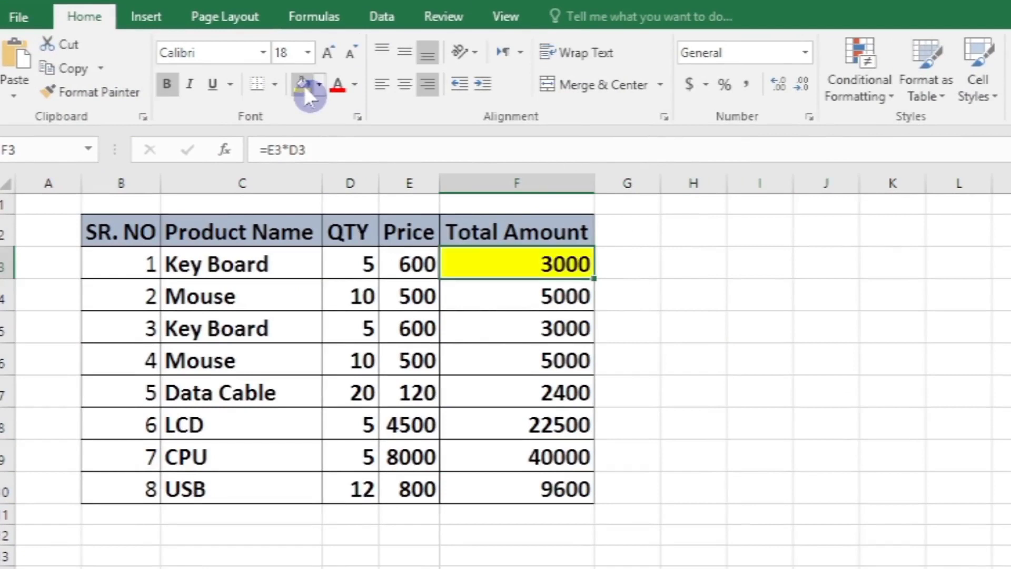
- Repeat the yellow fill on the Total Amount cells F5, F7 and F9
{"action": "left_click", "coordinate": [549, 320]}
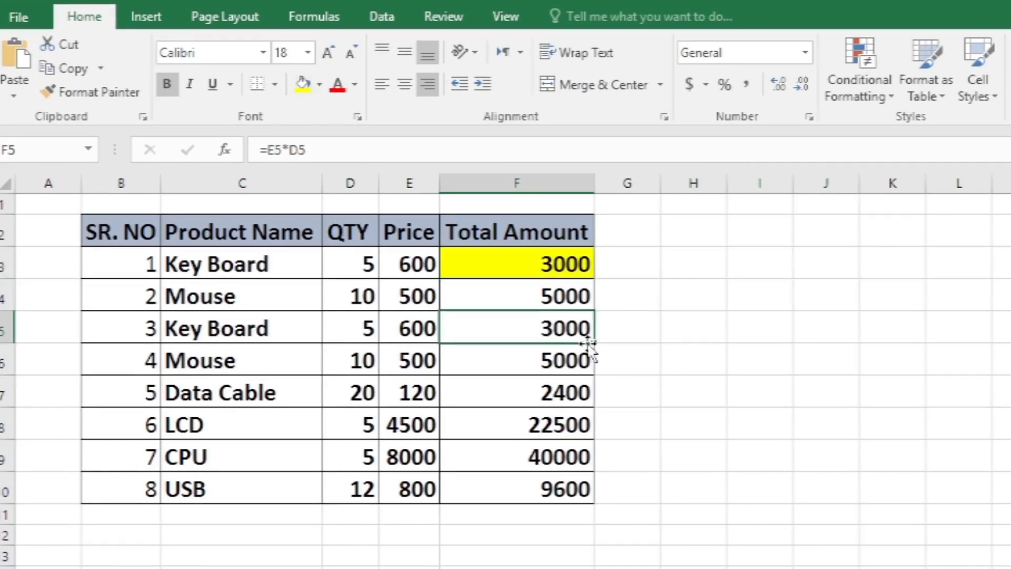
{"action": "key", "text": "F4"}
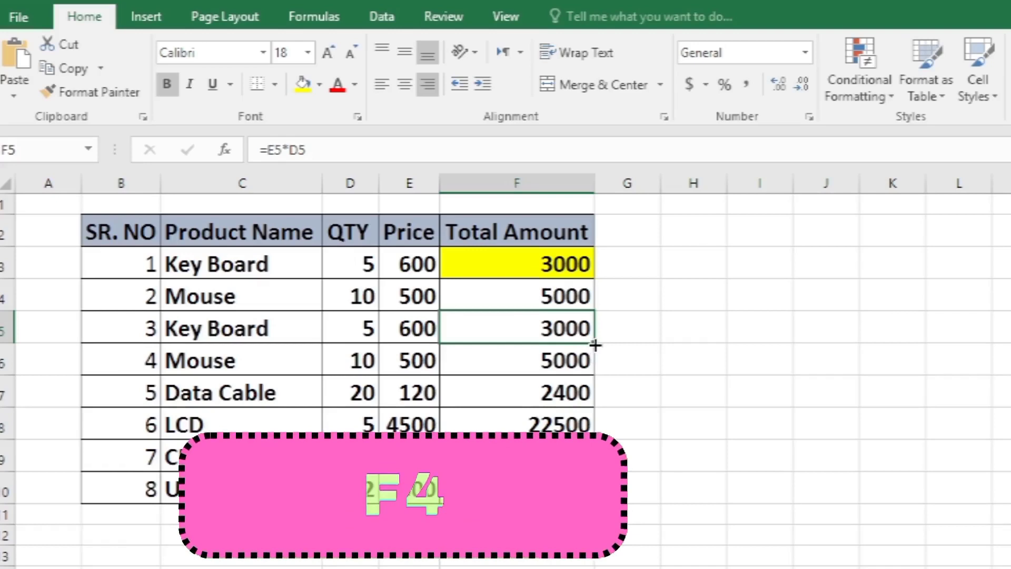
{"action": "key", "text": "F4"}
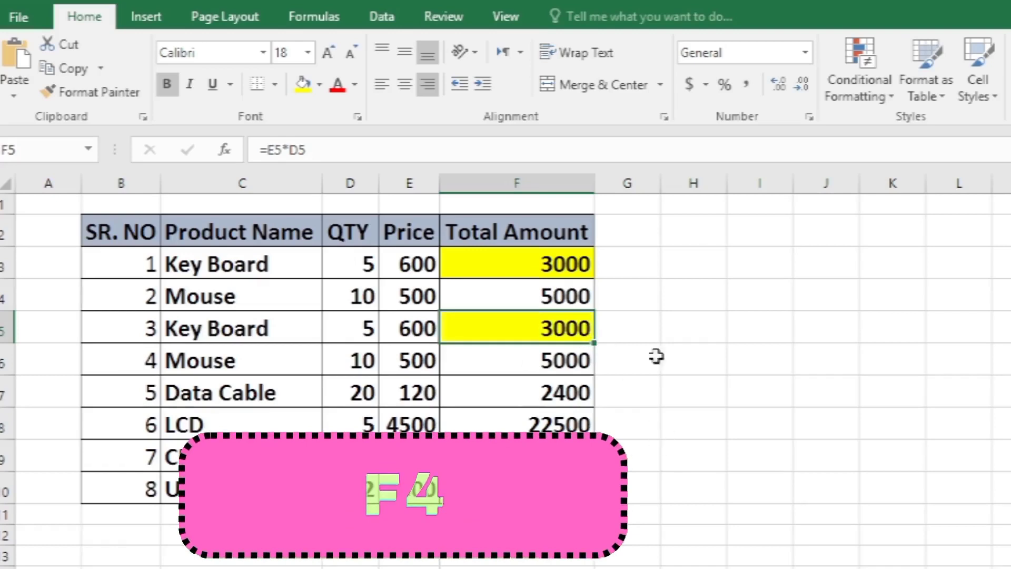
{"action": "left_click", "coordinate": [537, 392]}
{"action": "key", "text": "F4"}
{"action": "left_click", "coordinate": [545, 456]}
{"action": "key", "text": "F4"}
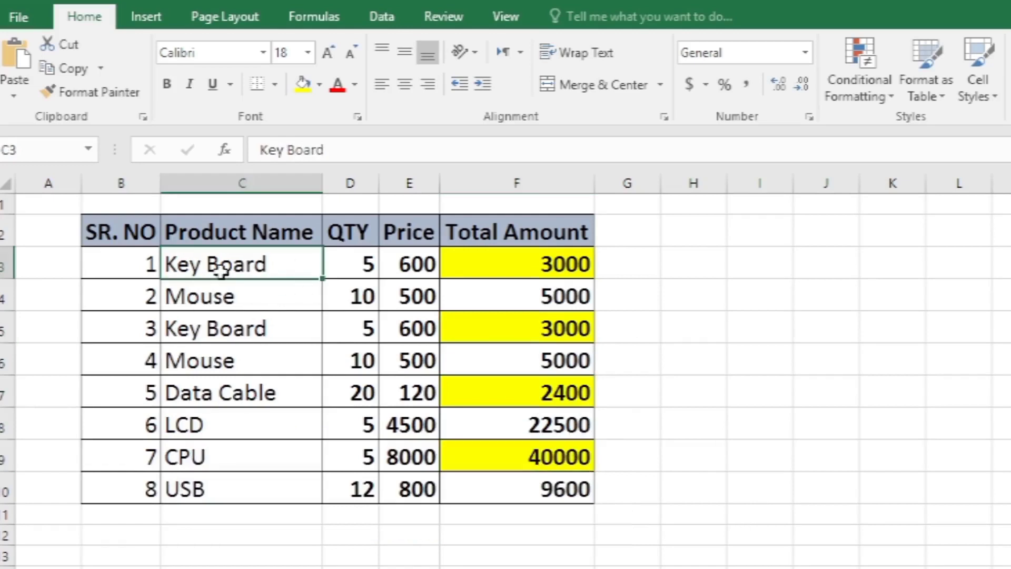
- Make the product names in cells C3, C5 and C7 bold
{"action": "left_click", "coordinate": [167, 83]}
{"action": "left_click", "coordinate": [232, 299]}
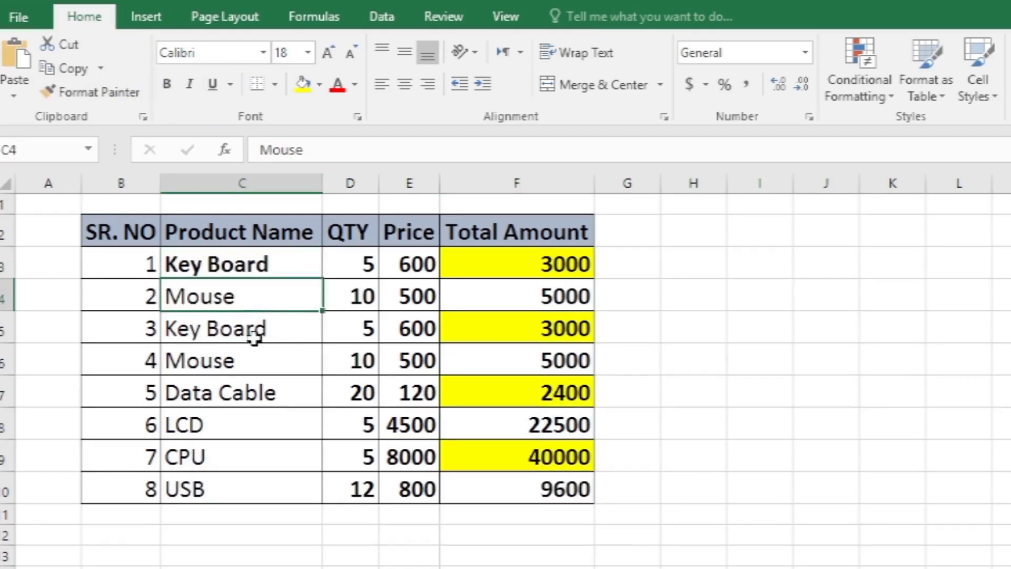
{"action": "left_click", "coordinate": [248, 334]}
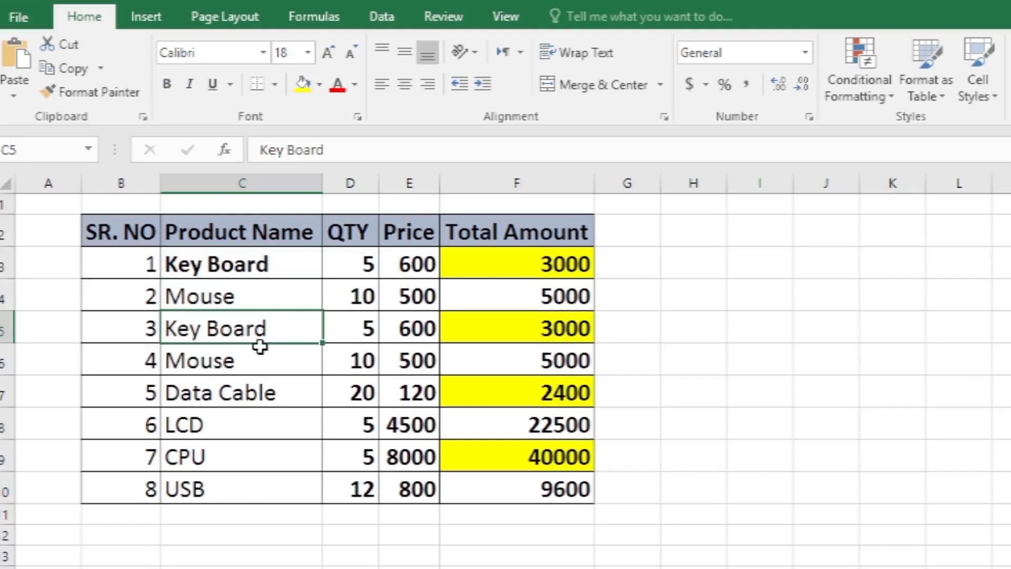
{"action": "key", "text": "ctrl+b"}
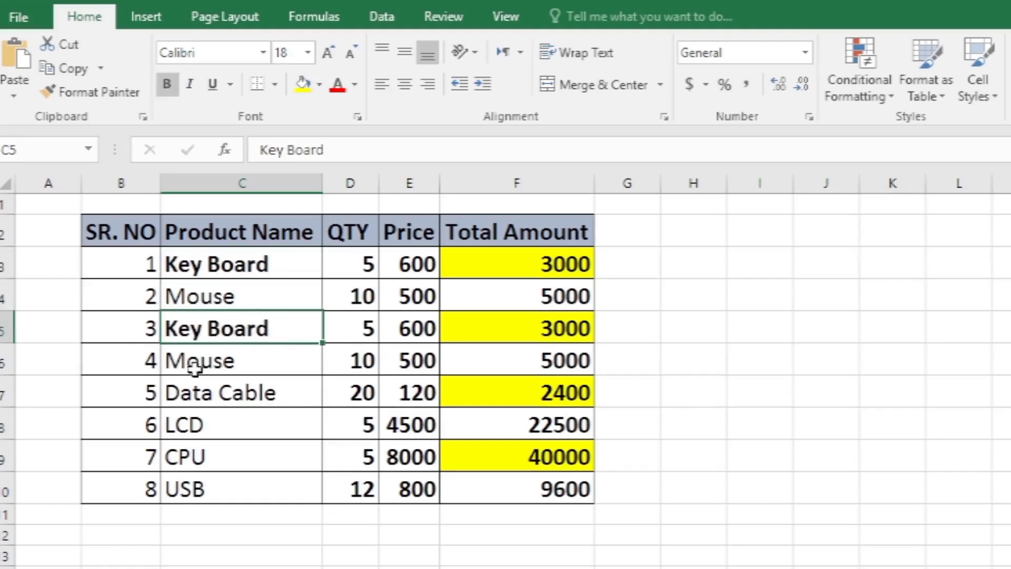
{"action": "left_click", "coordinate": [224, 335]}
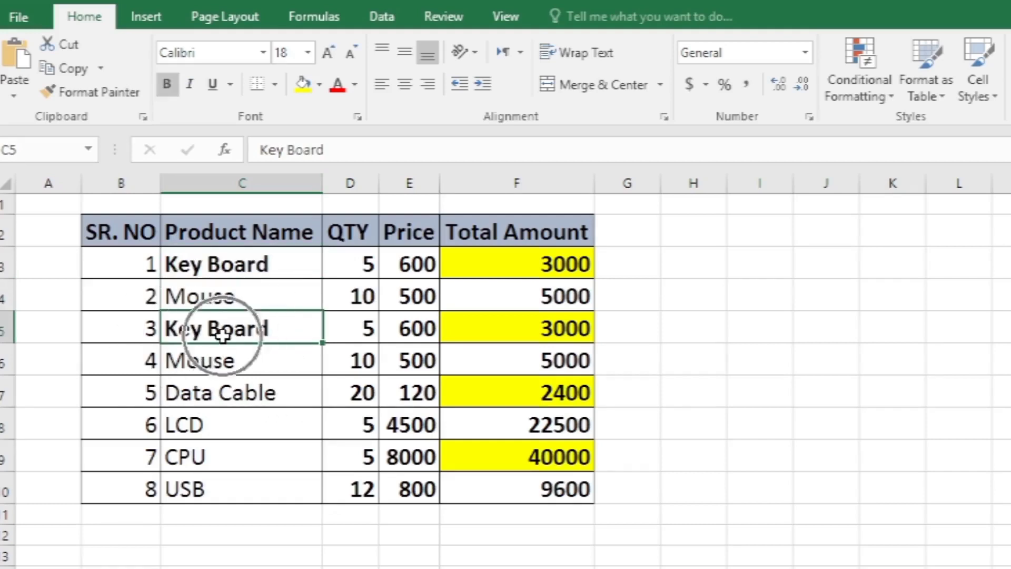
{"action": "left_click", "coordinate": [234, 404]}
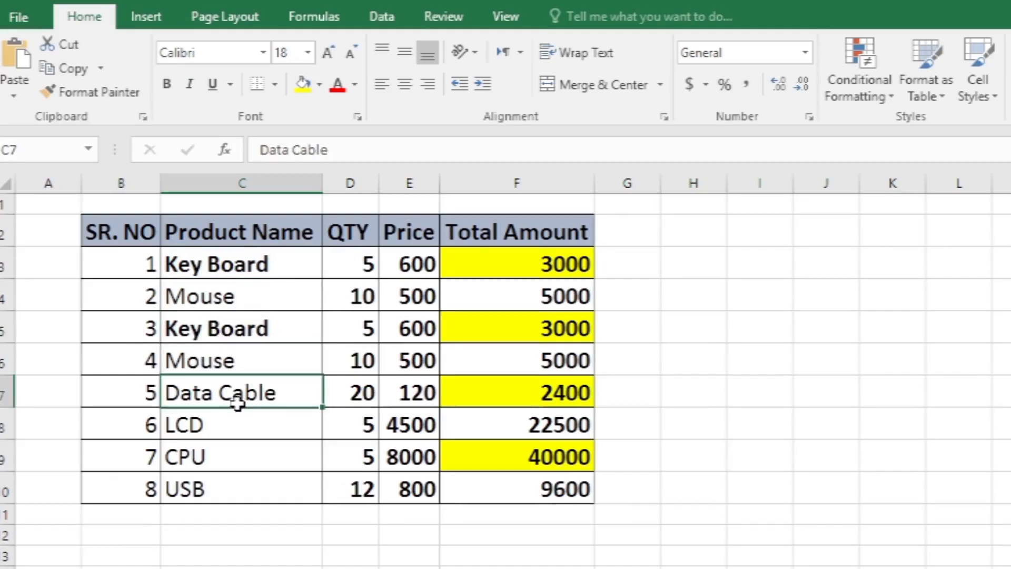
{"action": "key", "text": "ctrl+b"}
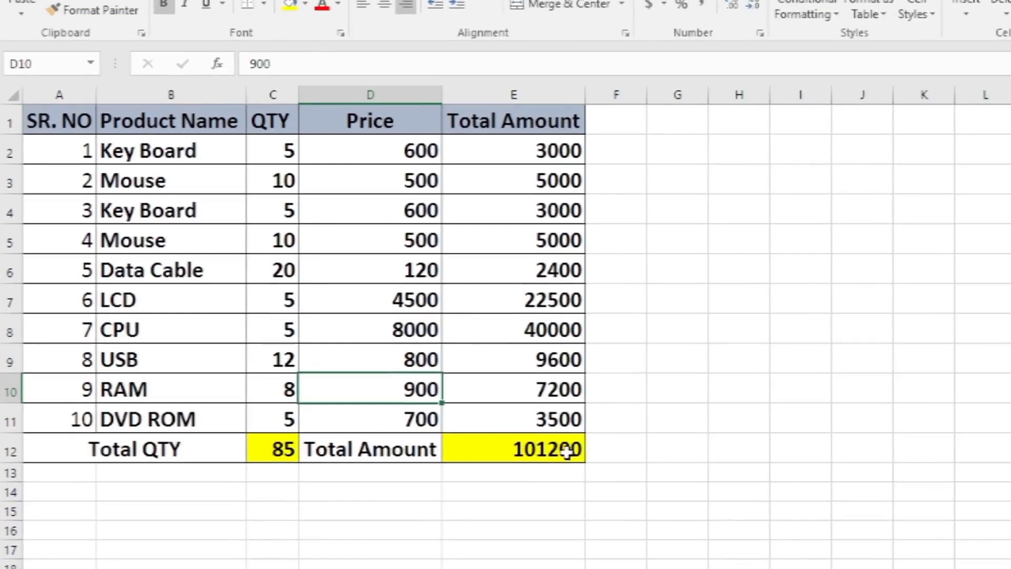
- Examine the formulas behind the Total Amount in E12 and the Total QTY in C12
{"action": "left_click", "coordinate": [421, 427]}
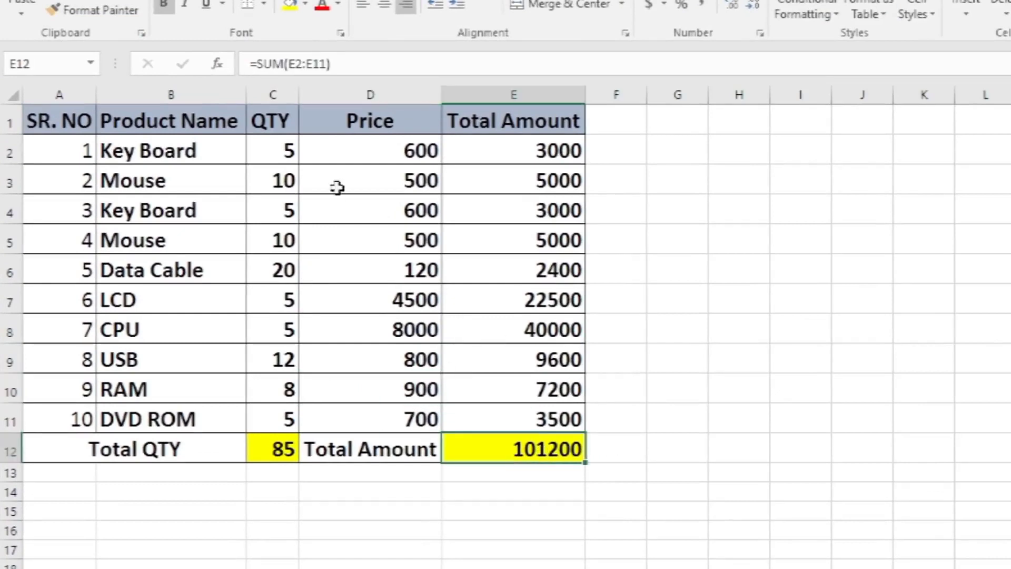
{"action": "double_click", "coordinate": [507, 448]}
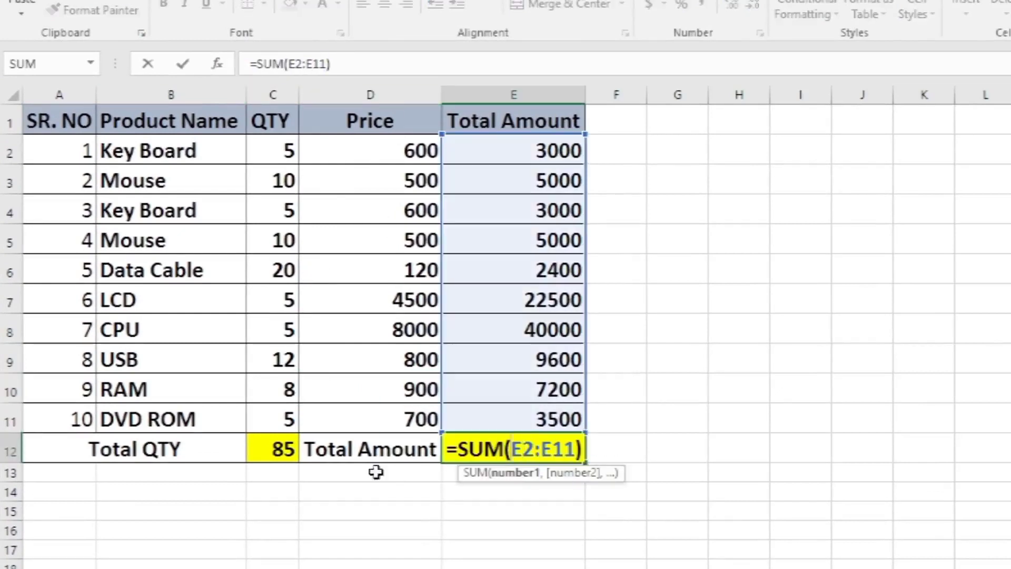
{"action": "left_click", "coordinate": [276, 450]}
{"action": "left_click", "coordinate": [498, 447]}
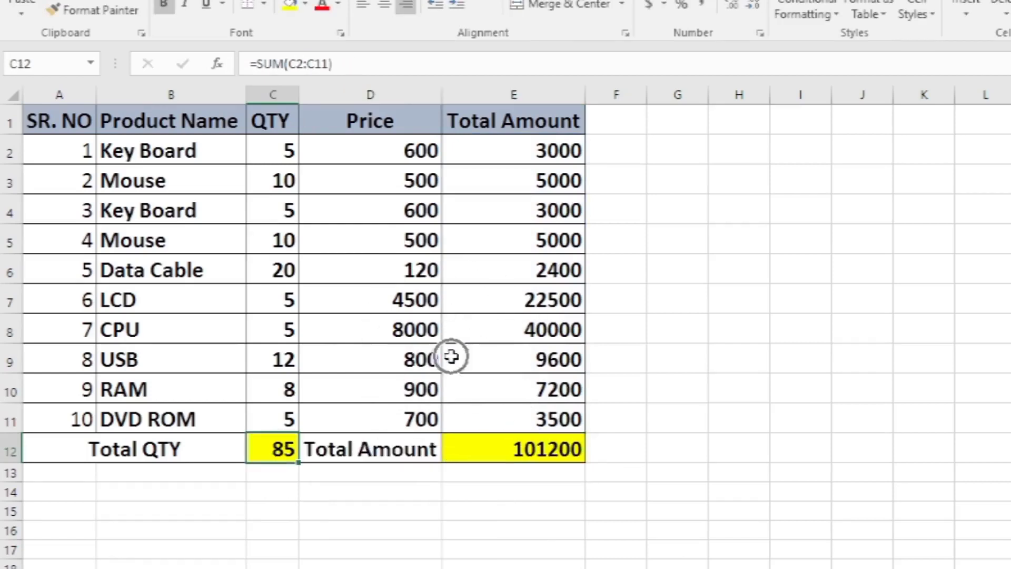
- Copy the entire product table and paste it as values only, starting at cell J6
{"action": "left_click", "coordinate": [432, 294]}
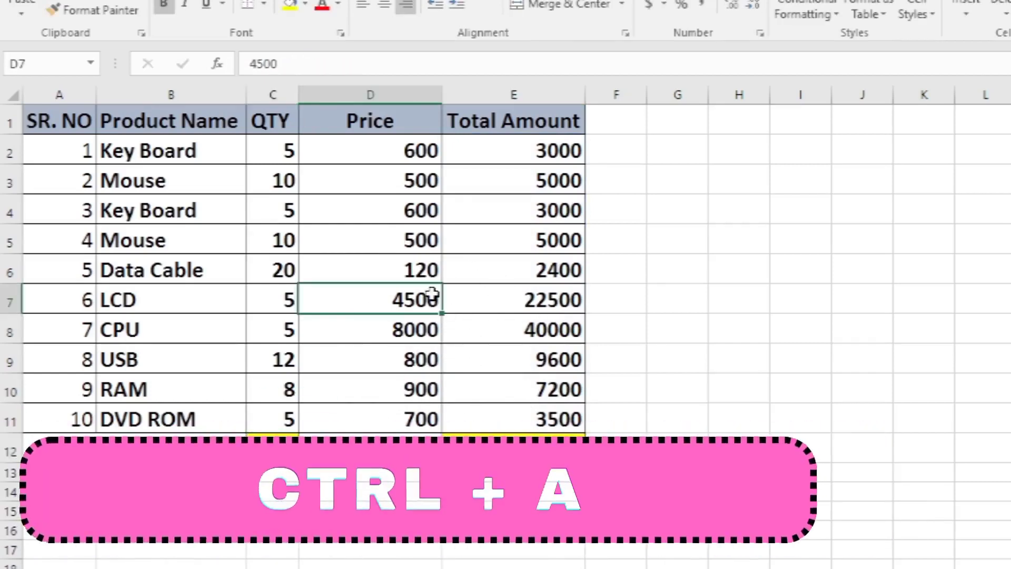
{"action": "key", "text": "ctrl+a"}
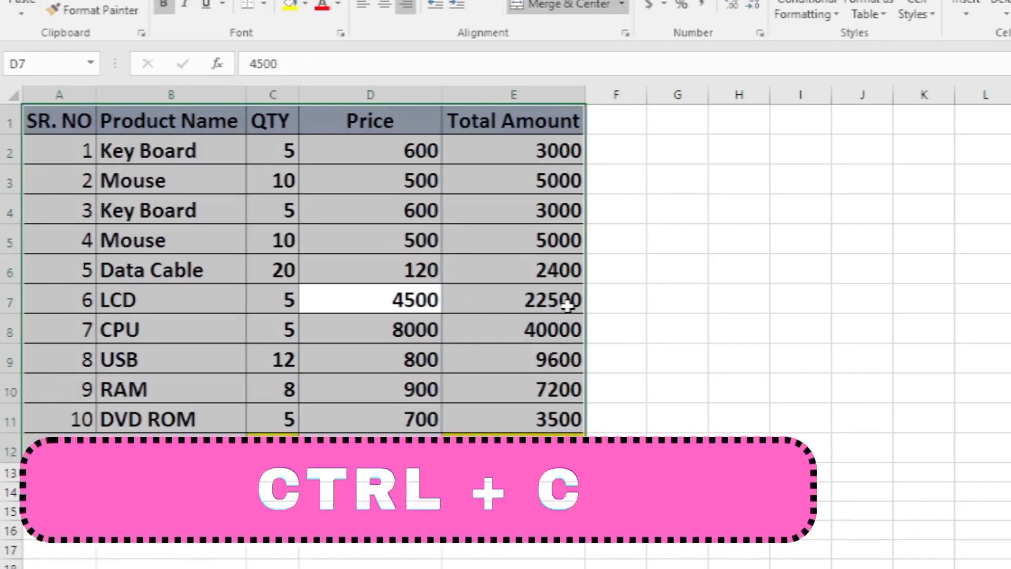
{"action": "key", "text": "ctrl+c"}
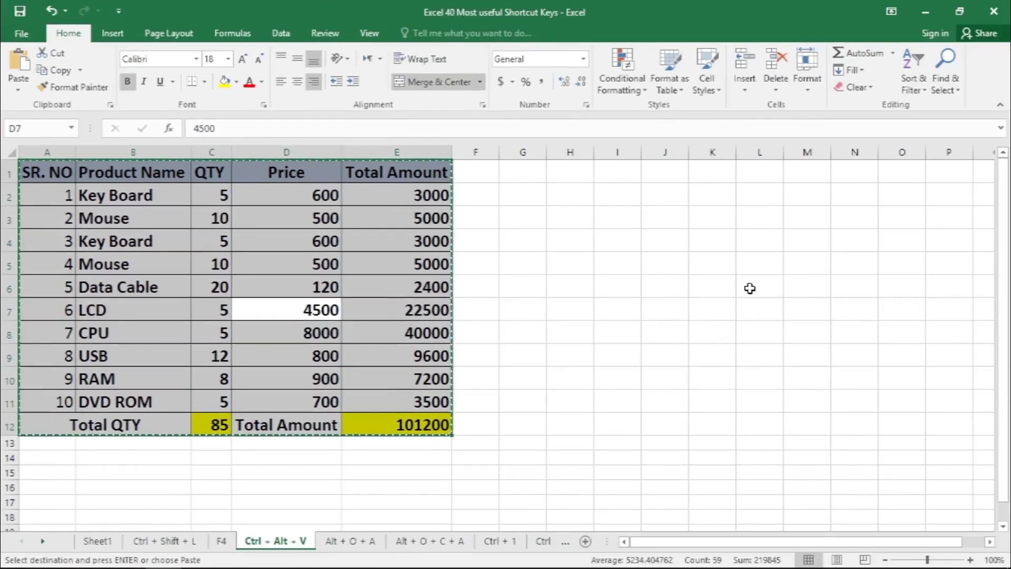
{"action": "left_click", "coordinate": [659, 290]}
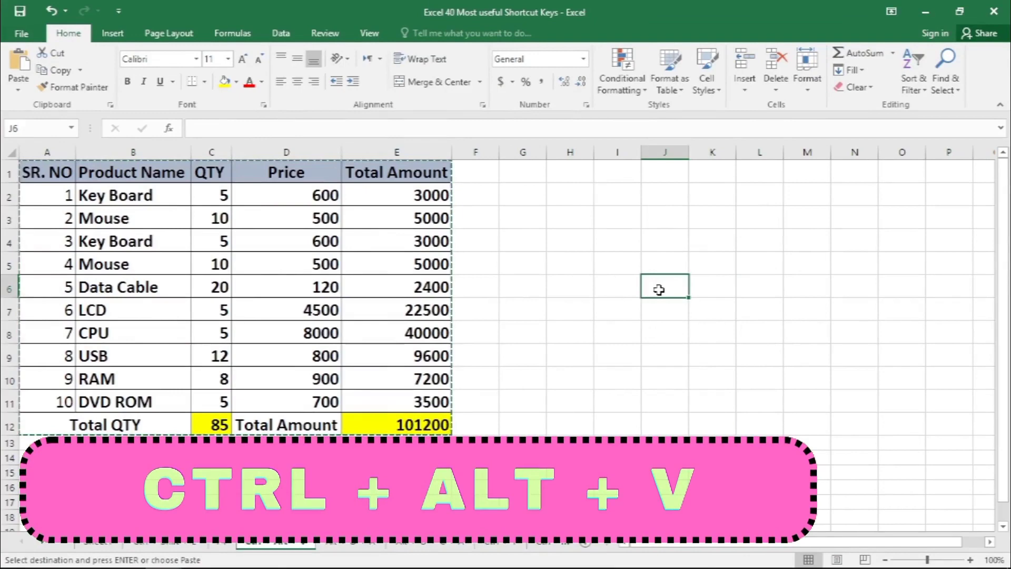
{"action": "key", "text": "ctrl+alt+v"}
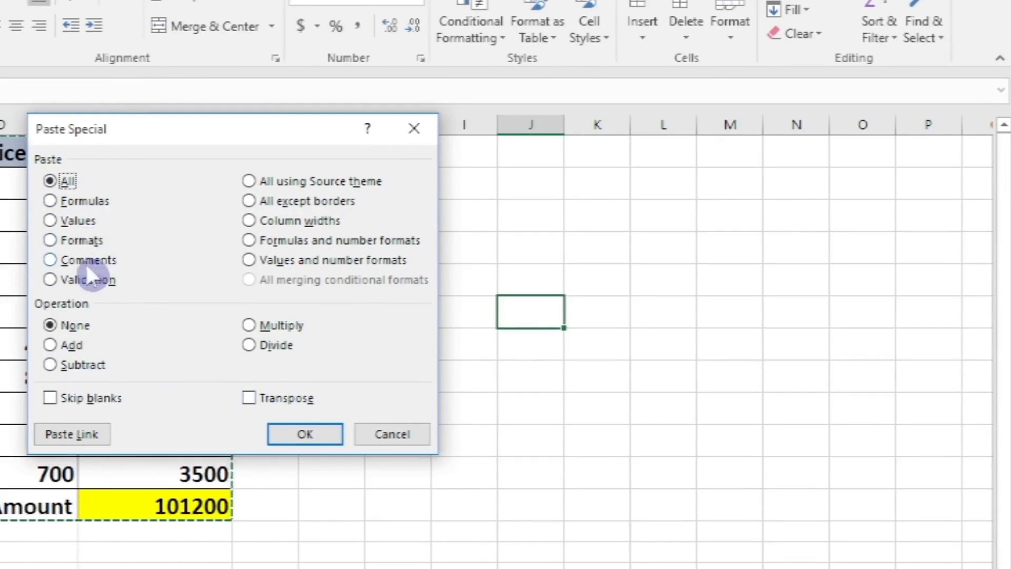
{"action": "left_click", "coordinate": [62, 222]}
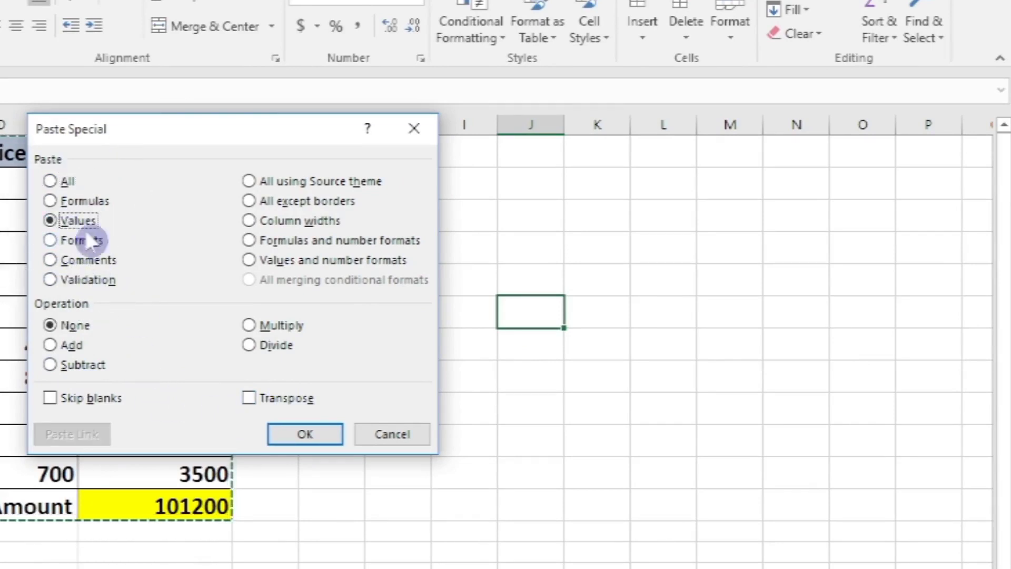
{"action": "left_click", "coordinate": [312, 436]}
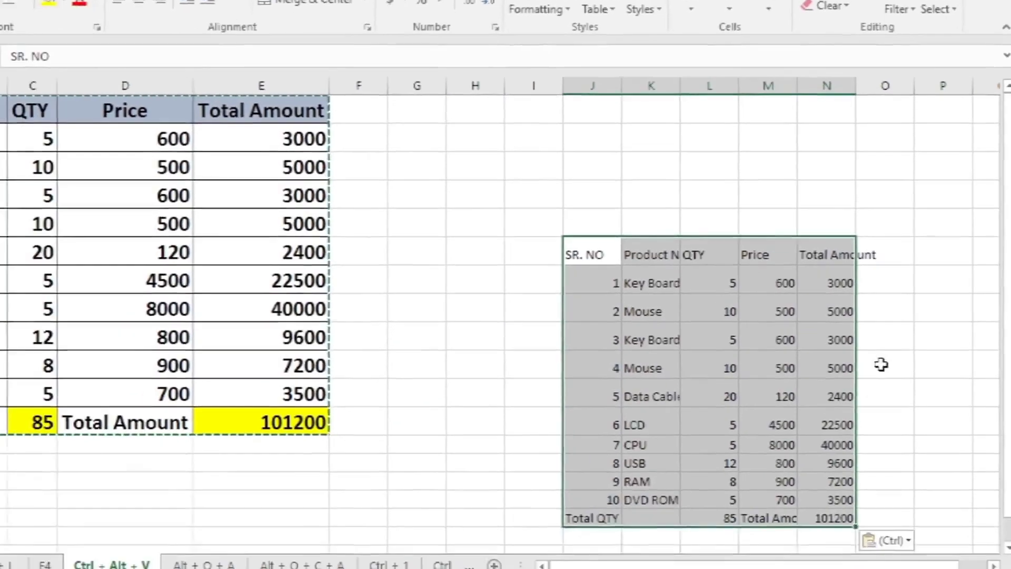
- Inspect the pasted Price, Total Amount and Total QTY cells to see whether they contain values or formulas
{"action": "left_click", "coordinate": [727, 398]}
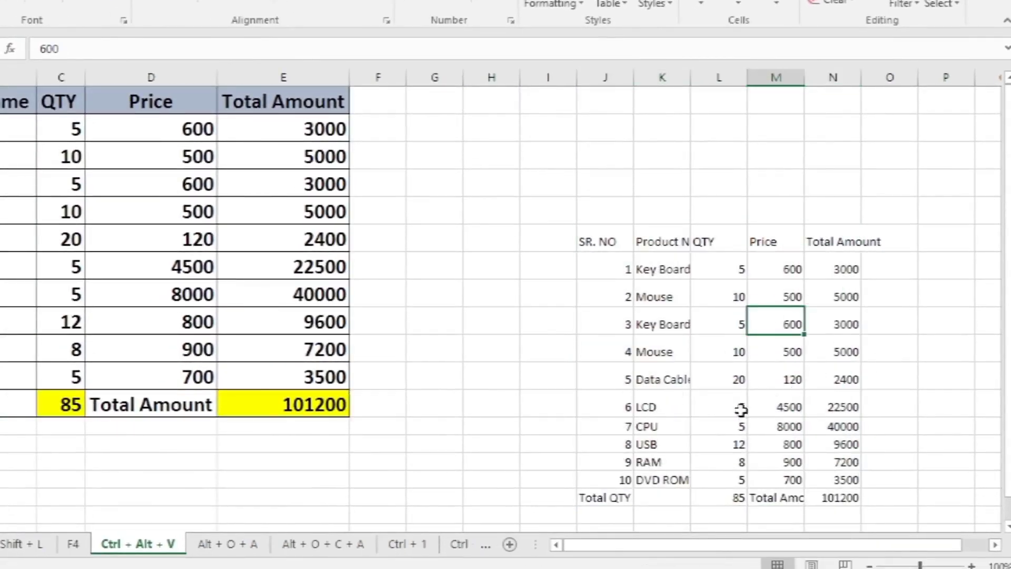
{"action": "left_click", "coordinate": [827, 495]}
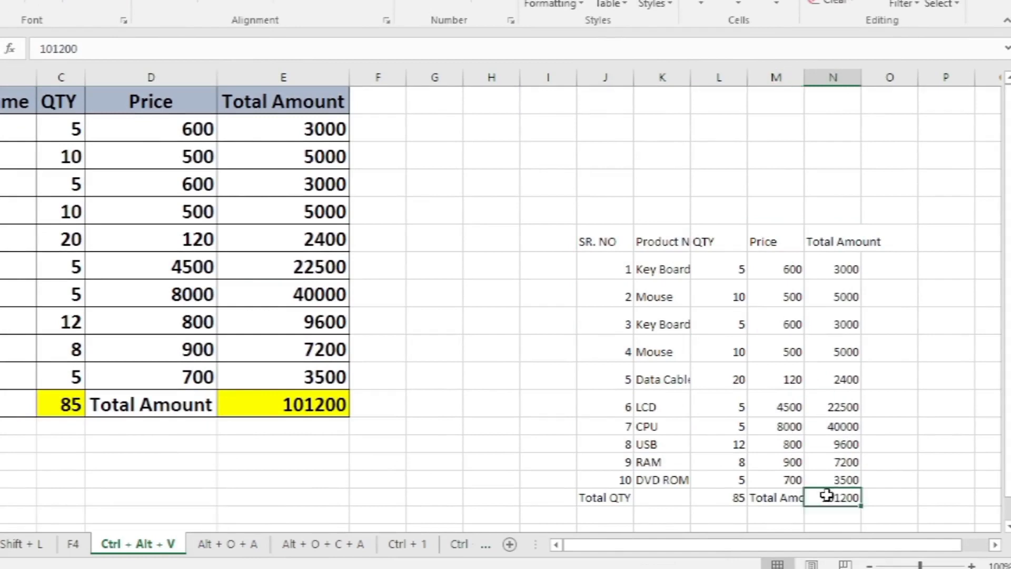
{"action": "left_click", "coordinate": [737, 498]}
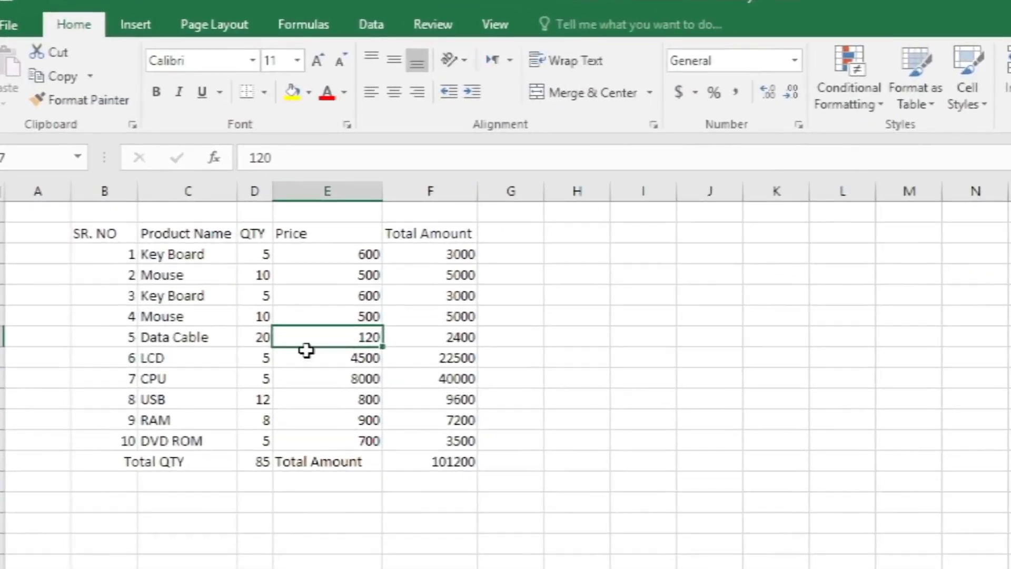
{"action": "key", "text": "ctrl"}
{"action": "key", "text": "ctrl"}
{"action": "left_click", "coordinate": [316, 278]}
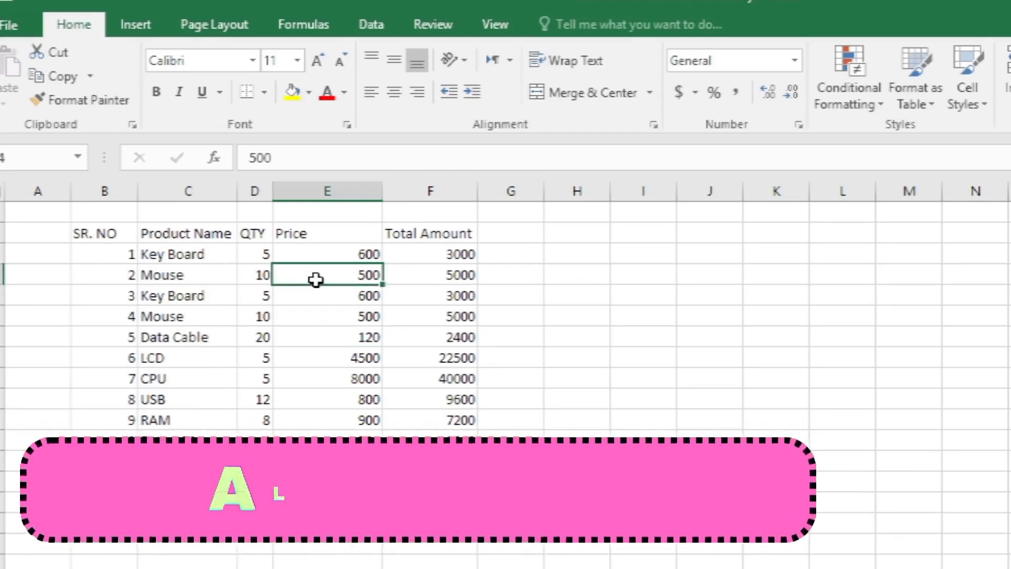
- Apply the Colorful 1 AutoFormat style to the entire product table
{"action": "left_click", "coordinate": [362, 354]}
{"action": "key", "text": "alt"}
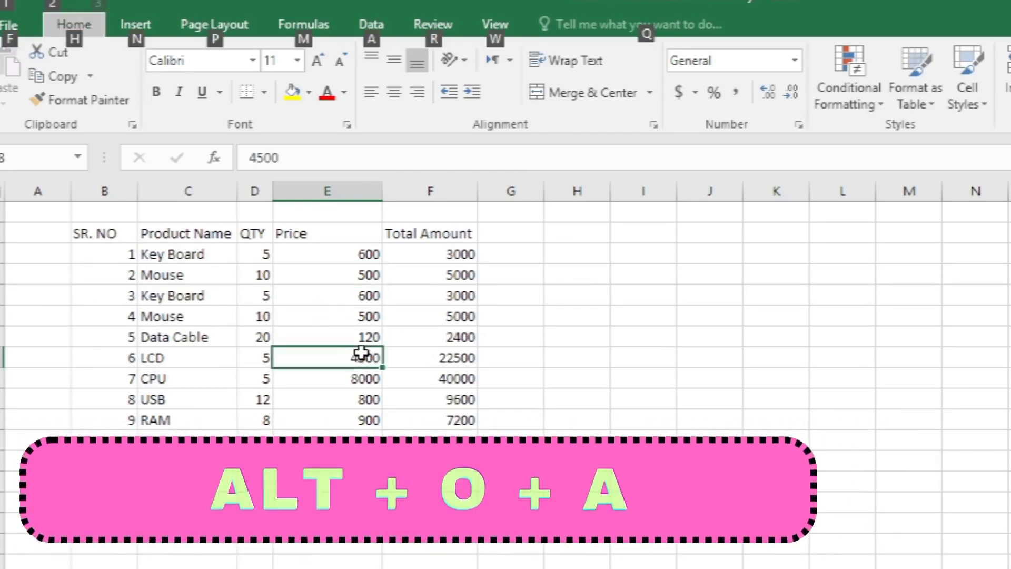
{"action": "key", "text": "o"}
{"action": "key", "text": "a"}
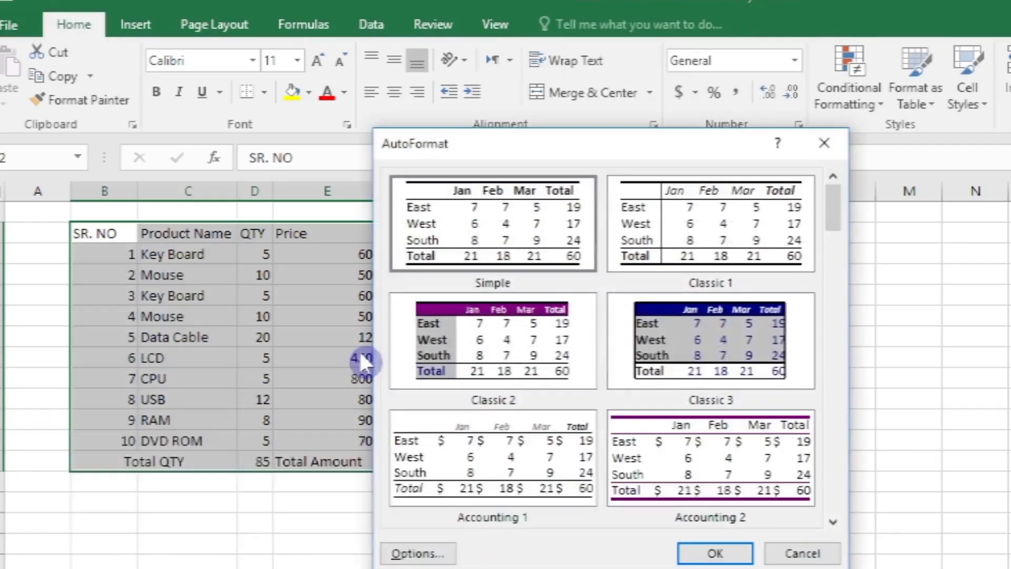
{"action": "left_click", "coordinate": [463, 359]}
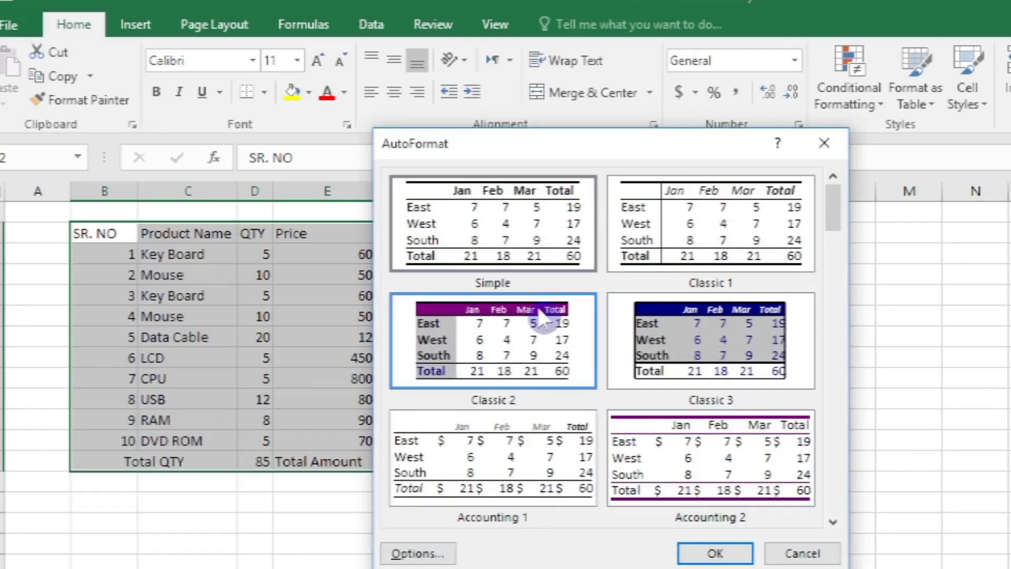
{"action": "scroll", "coordinate": [838, 269], "scroll_direction": "down", "scroll_amount": 1}
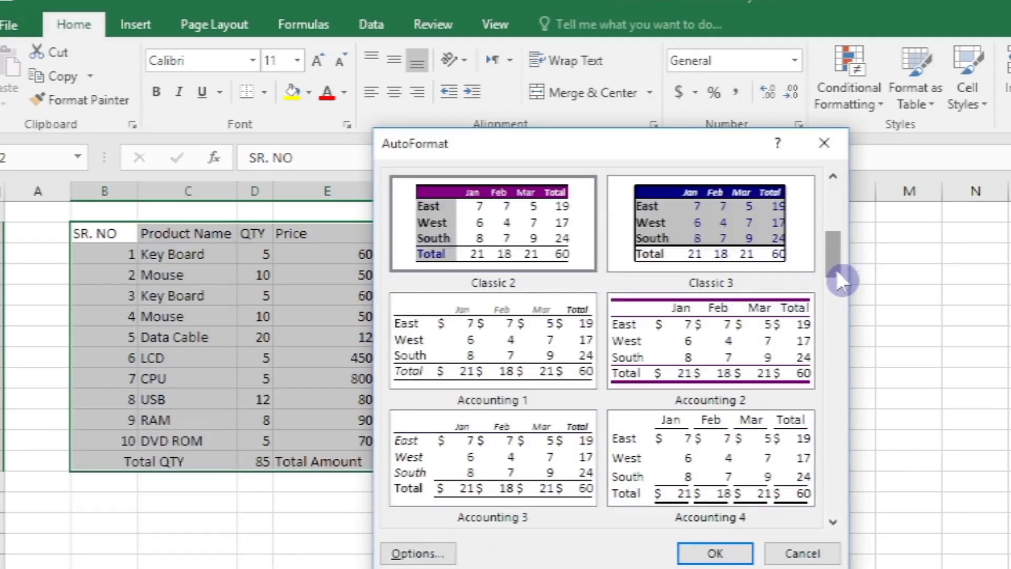
{"action": "left_click", "coordinate": [833, 521]}
{"action": "left_click", "coordinate": [831, 522]}
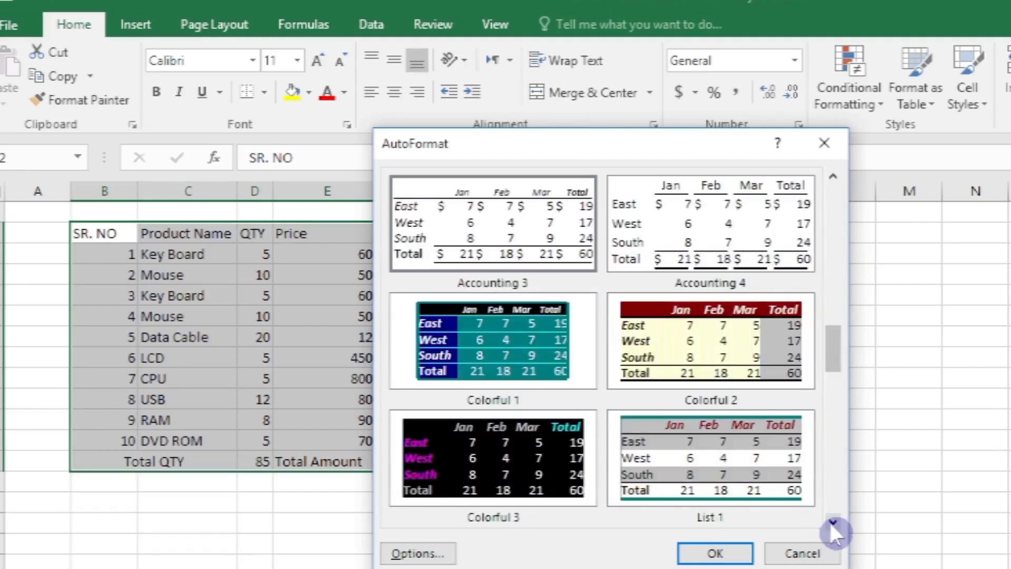
{"action": "left_click", "coordinate": [503, 357]}
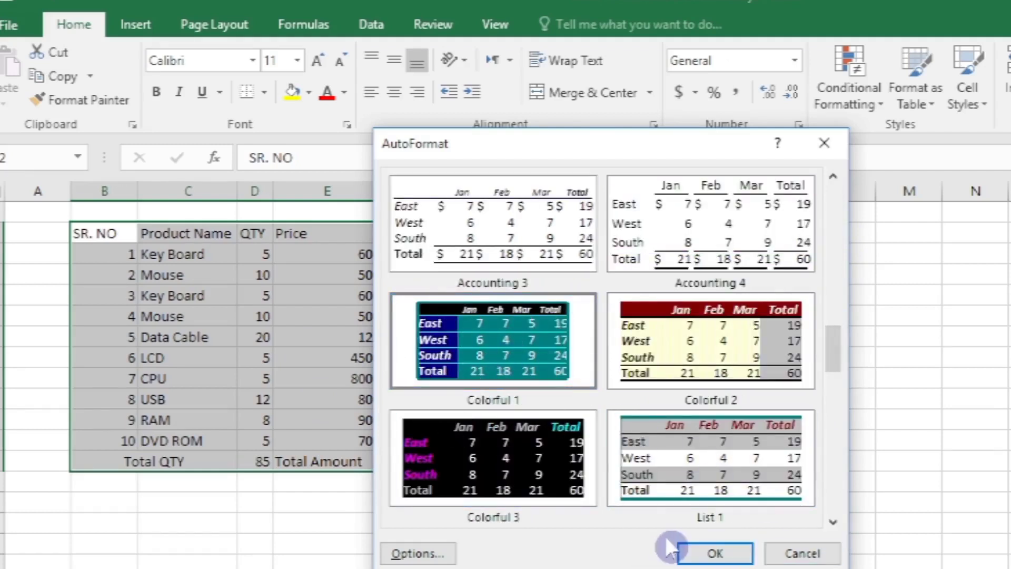
{"action": "left_click", "coordinate": [703, 550]}
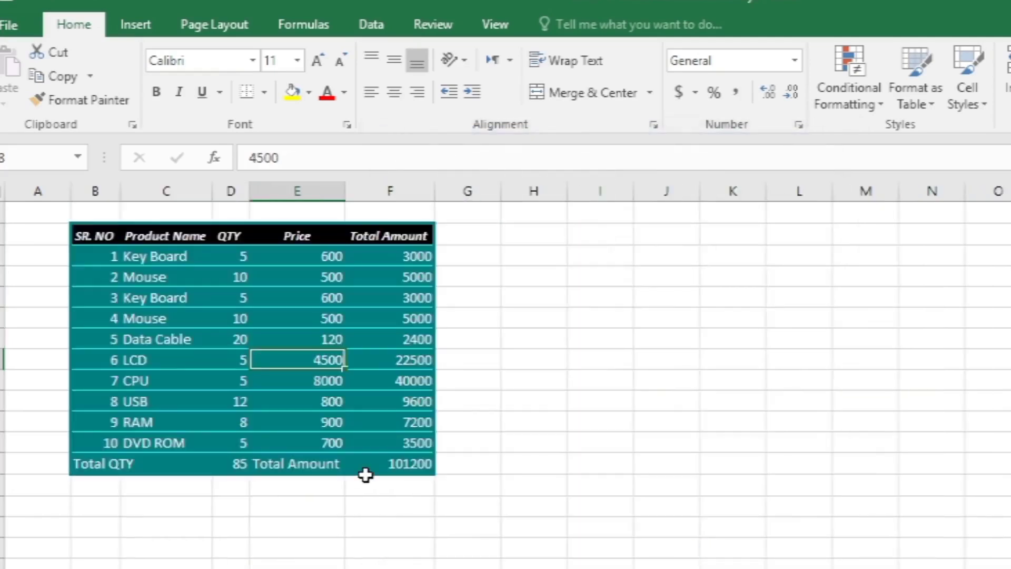
{"action": "left_click", "coordinate": [364, 448]}
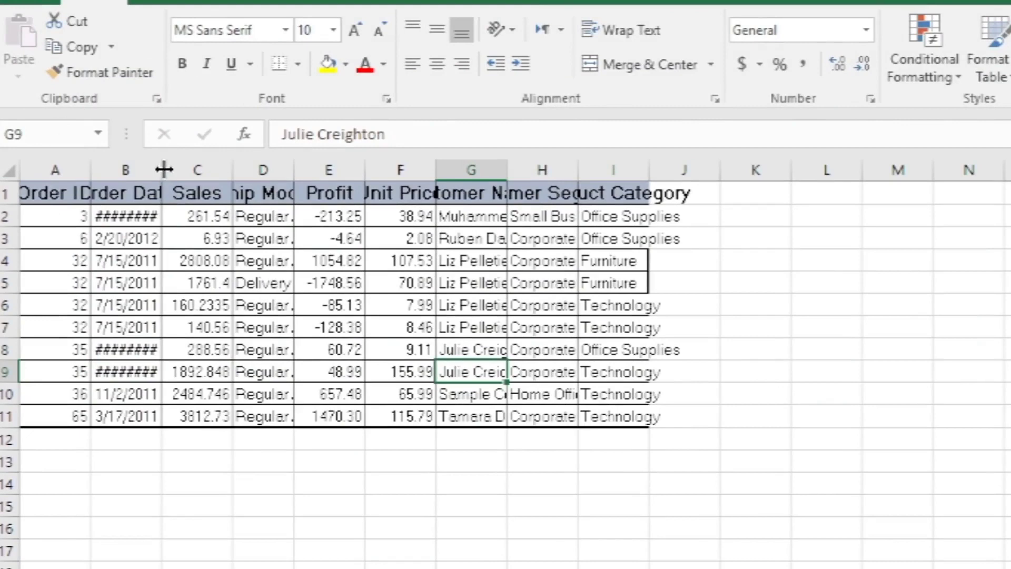
- AutoFit the Order Date column and the widths of all other columns in the order table to their contents
{"action": "double_click", "coordinate": [162, 169]}
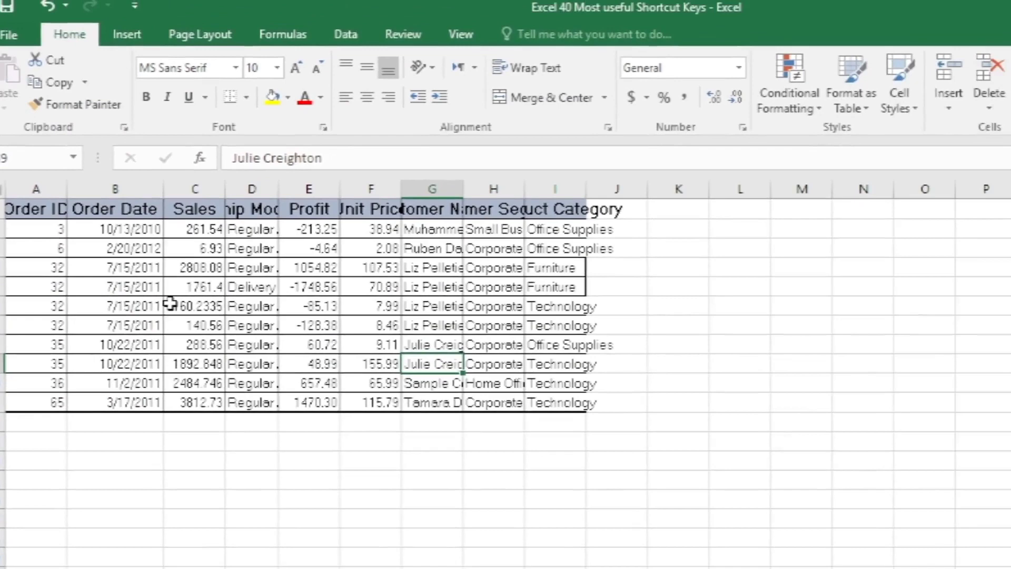
{"action": "left_click", "coordinate": [298, 287]}
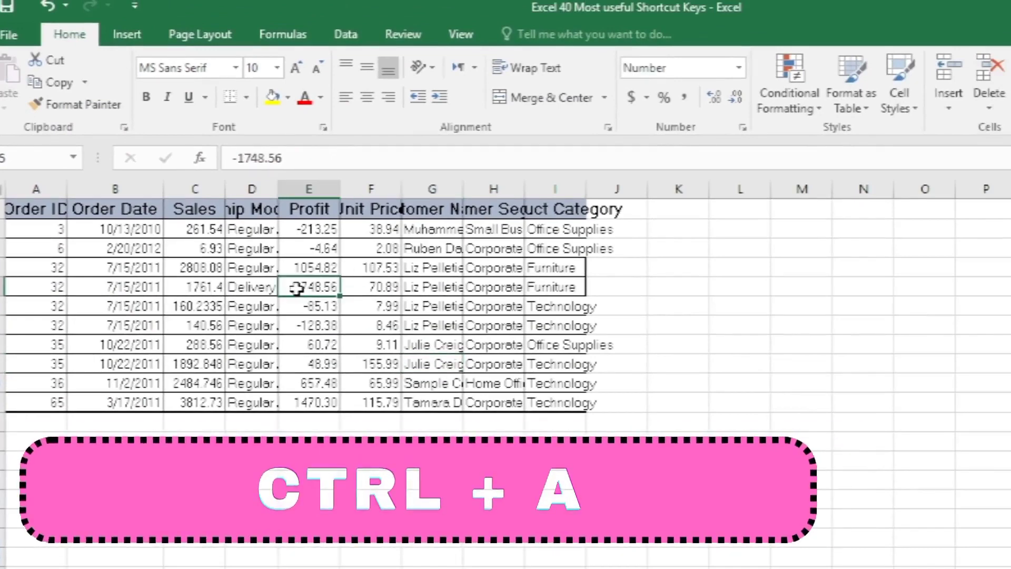
{"action": "key", "text": "ctrl+a"}
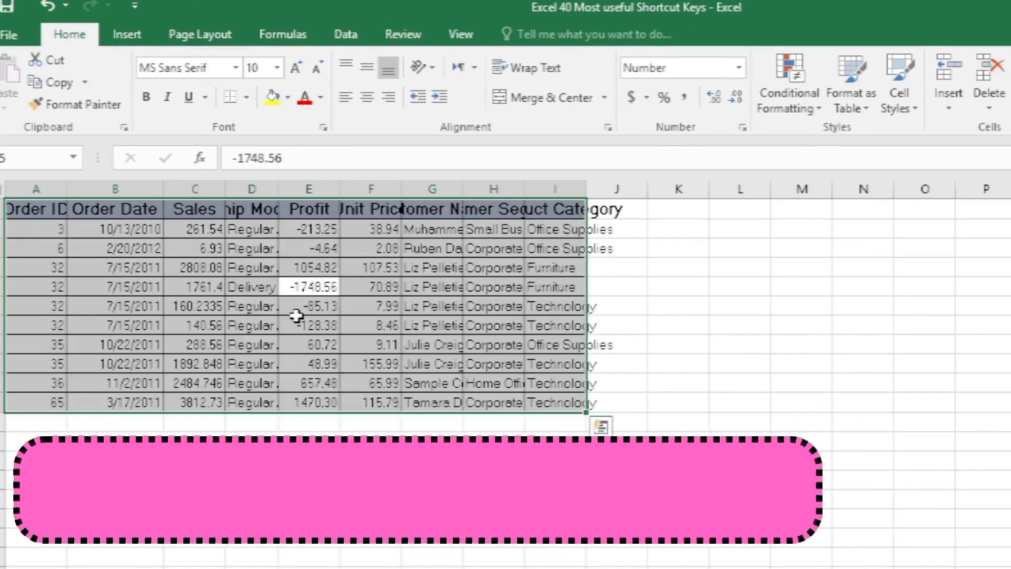
{"action": "key", "text": "alt"}
{"action": "key", "text": "o"}
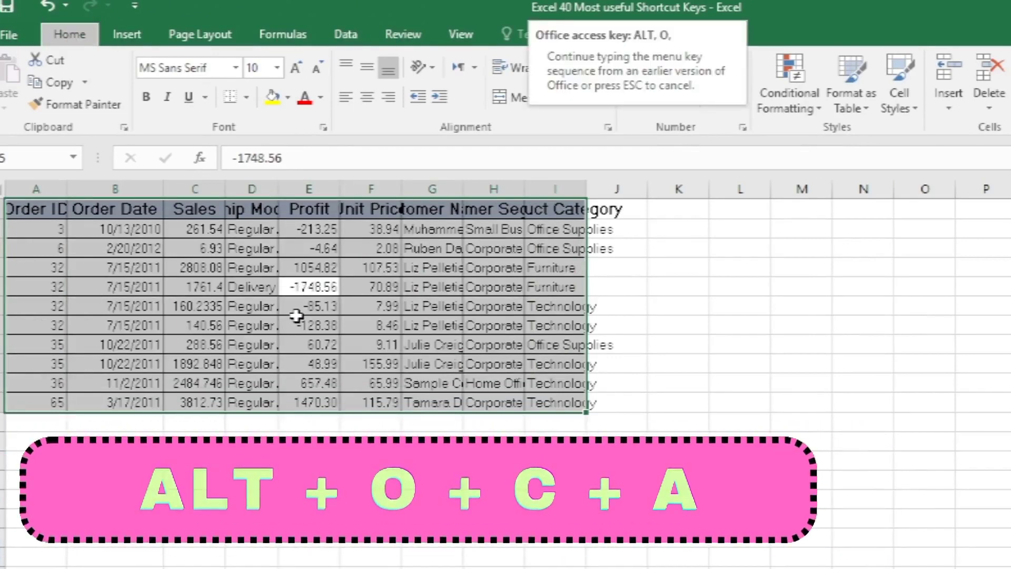
{"action": "key", "text": "a"}
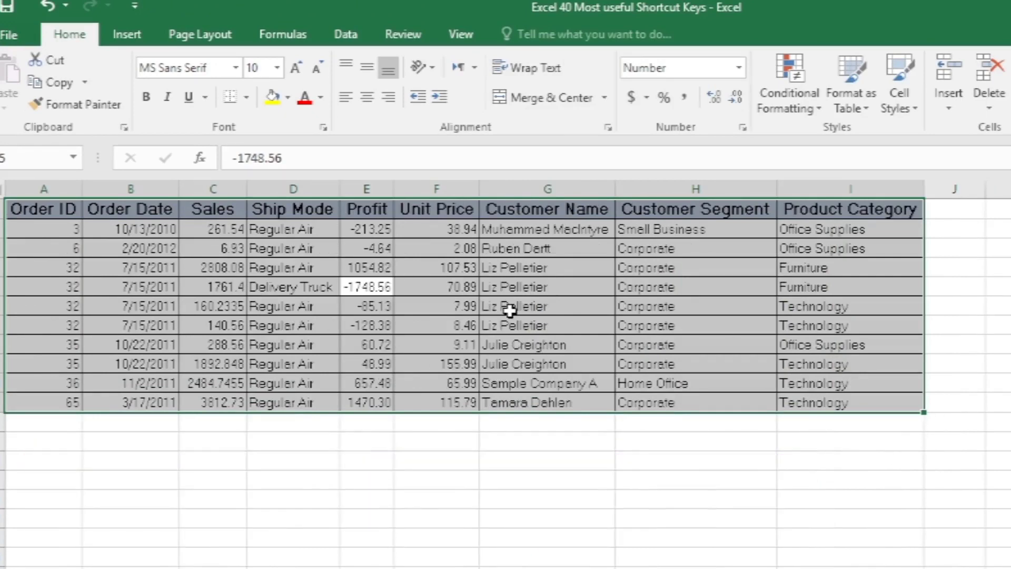
{"action": "left_click", "coordinate": [510, 311]}
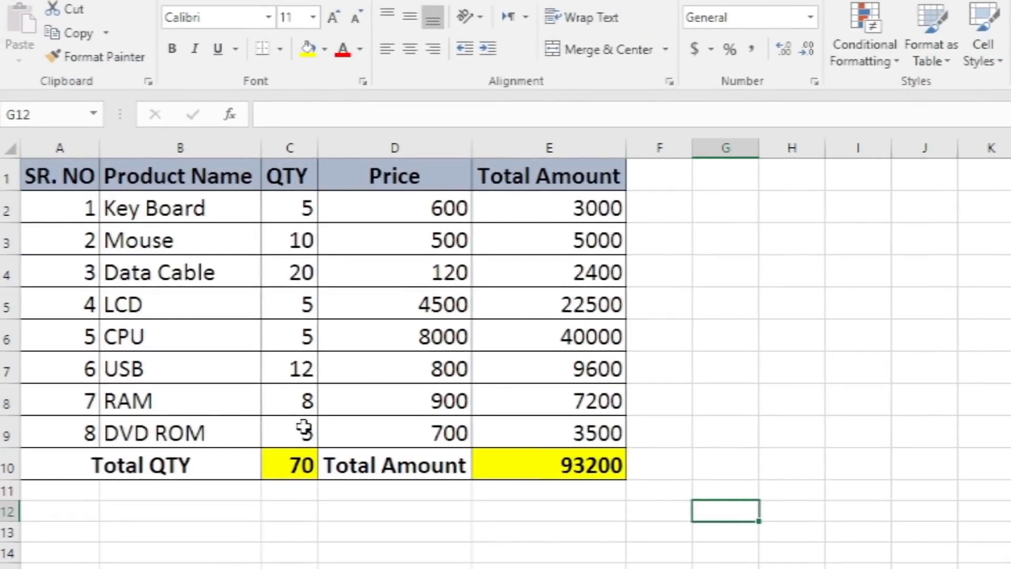
- Format the QTY values in C2:C9 as Number with 2 decimal places
{"action": "left_click", "coordinate": [381, 390]}
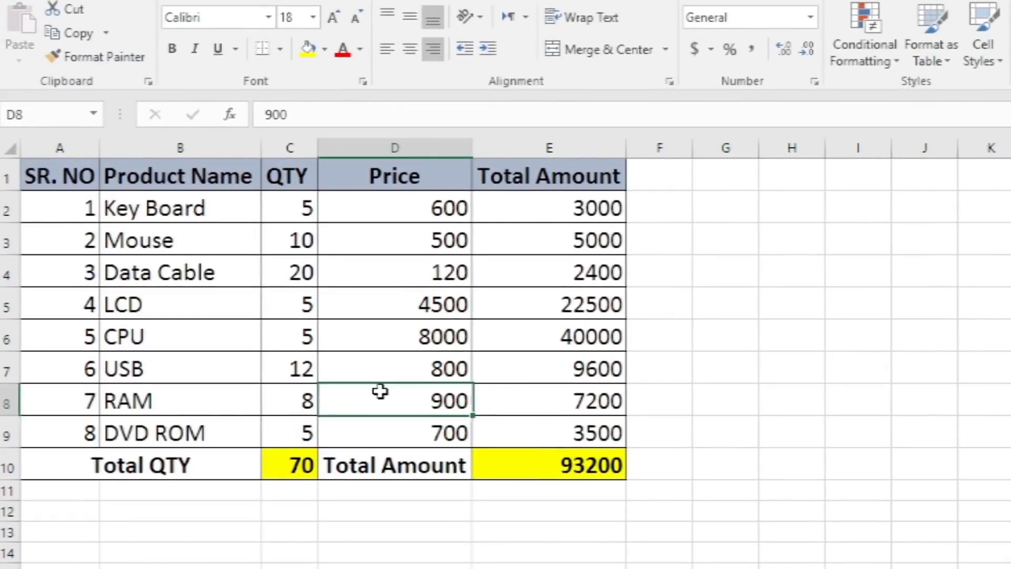
{"action": "left_click_drag", "start_coordinate": [287, 208], "coordinate": [293, 421]}
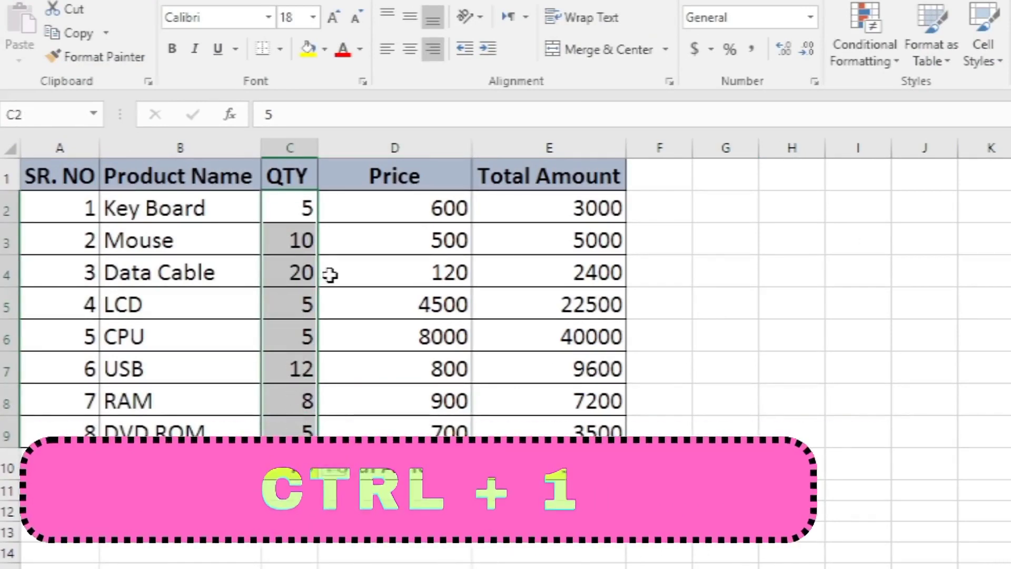
{"action": "key", "text": "ctrl+1"}
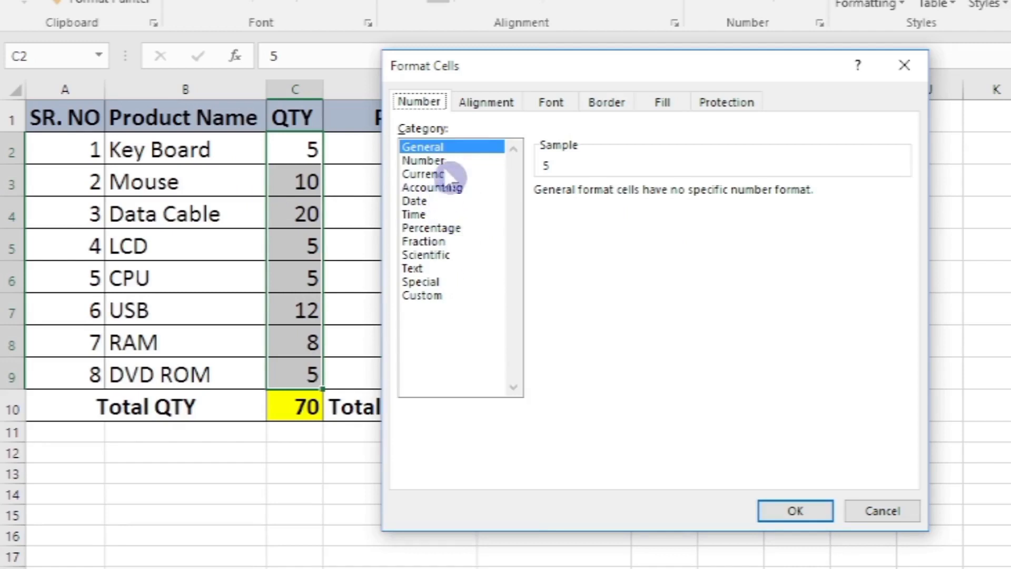
{"action": "left_click", "coordinate": [440, 160]}
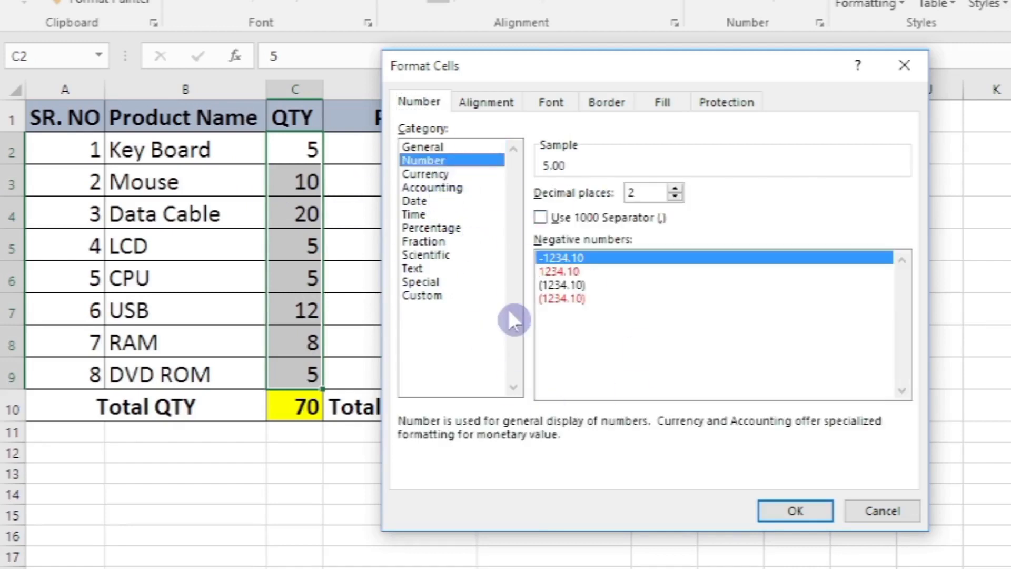
{"action": "left_click", "coordinate": [786, 504]}
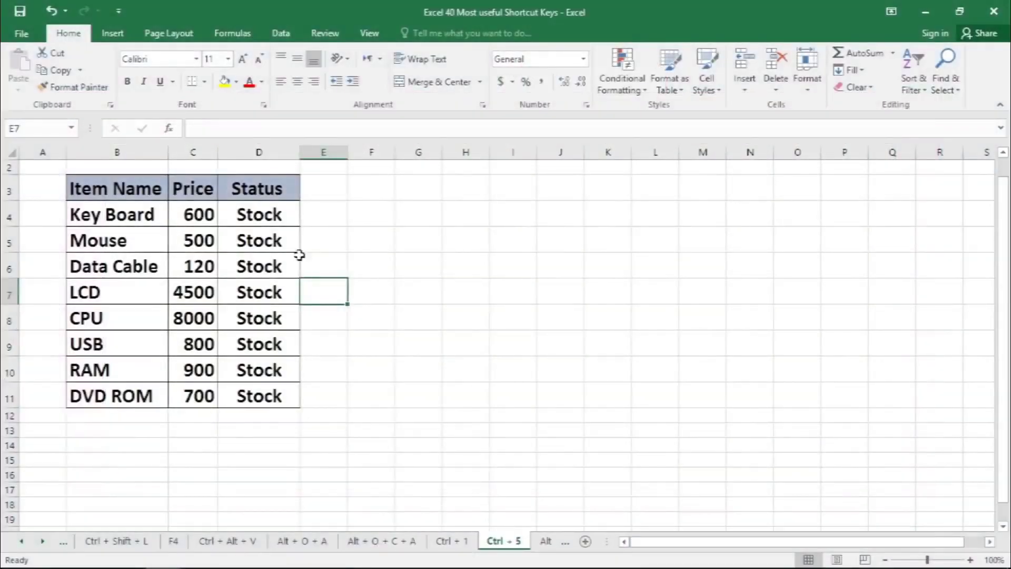
- Apply strikethrough to the Status cells D9 and D4 and to the item name in B4
{"action": "left_click", "coordinate": [376, 246]}
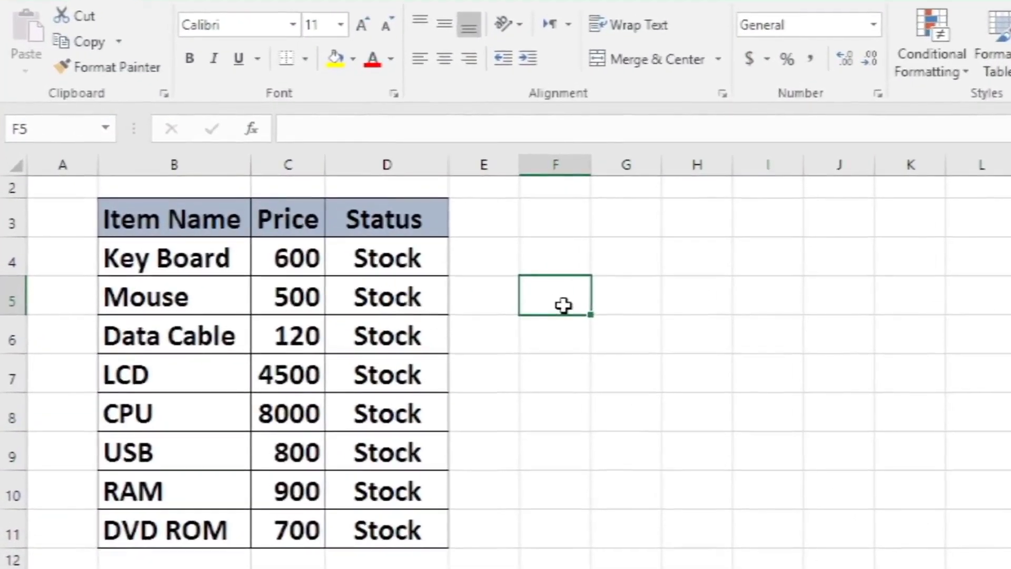
{"action": "left_click", "coordinate": [304, 287]}
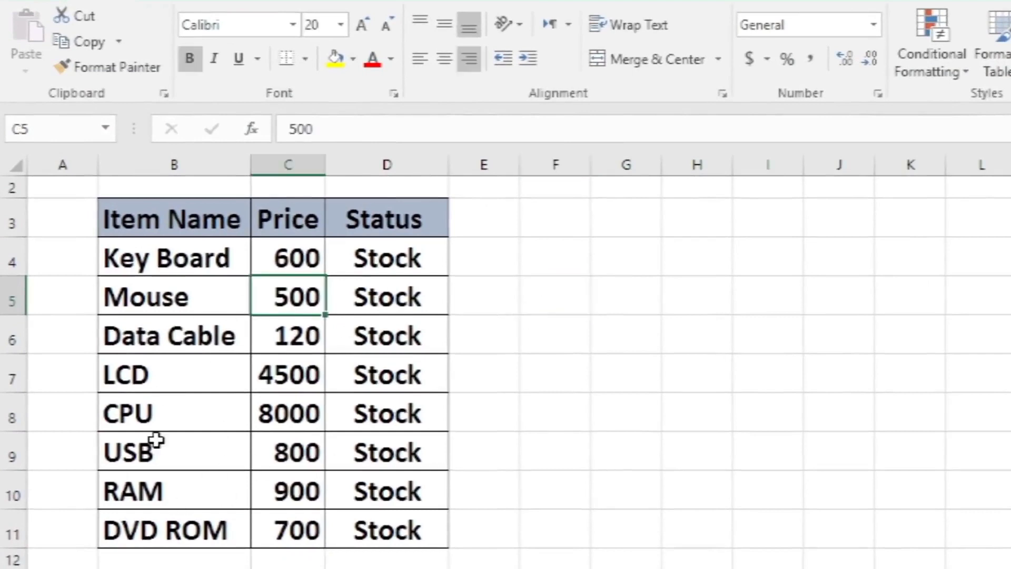
{"action": "left_click", "coordinate": [371, 454]}
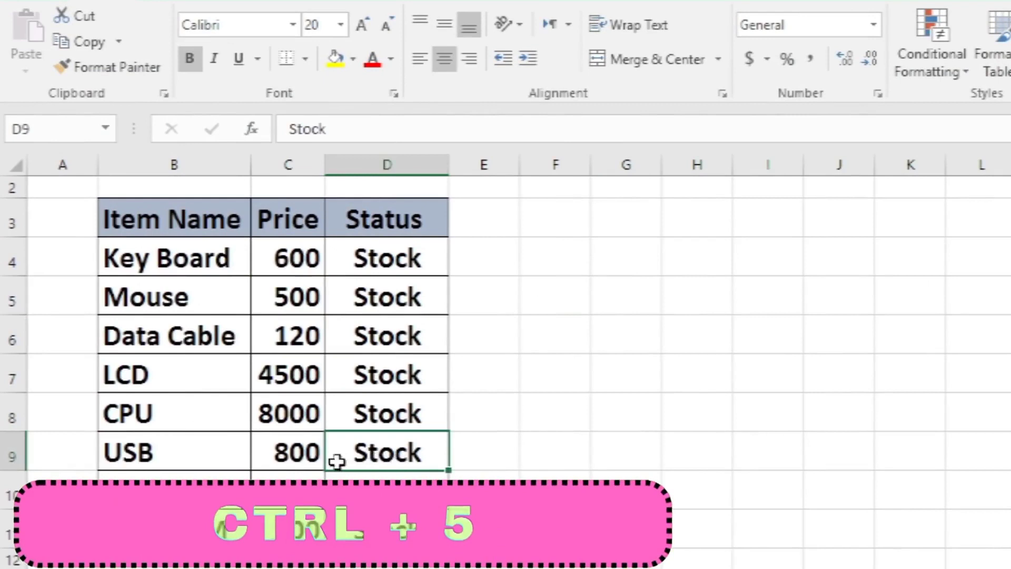
{"action": "key", "text": "ctrl+5"}
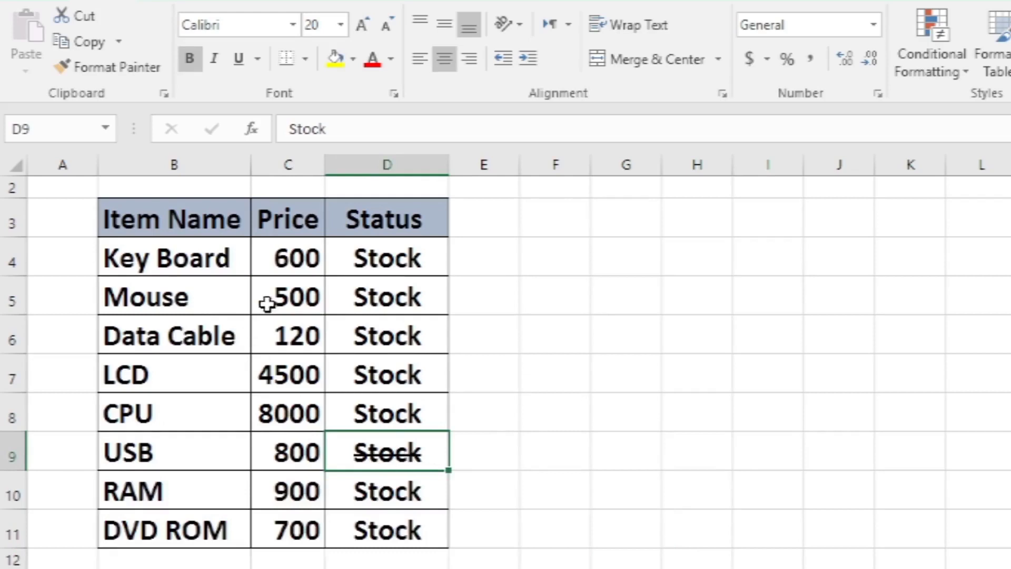
{"action": "left_click", "coordinate": [375, 259]}
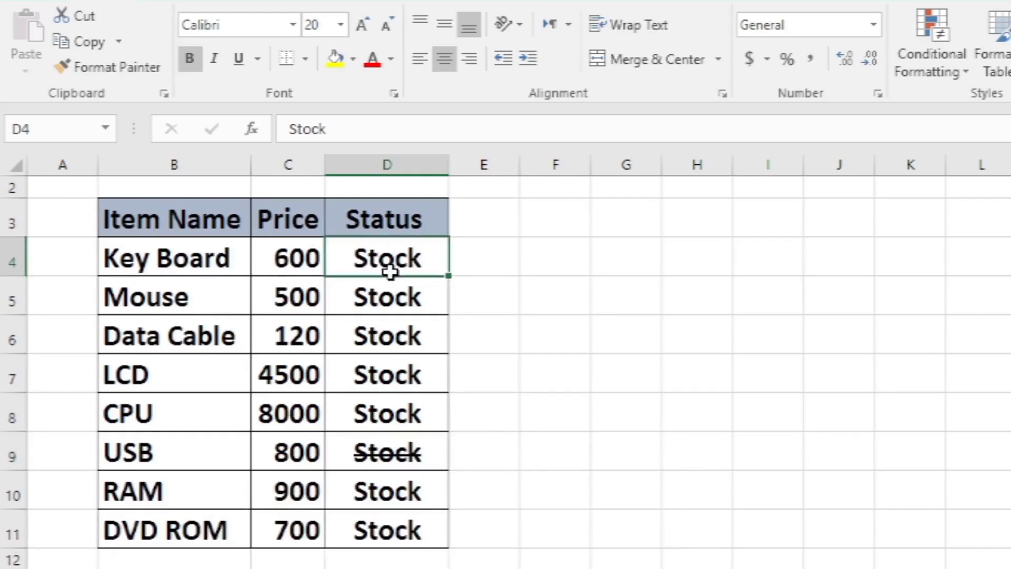
{"action": "key", "text": "ctrl+5"}
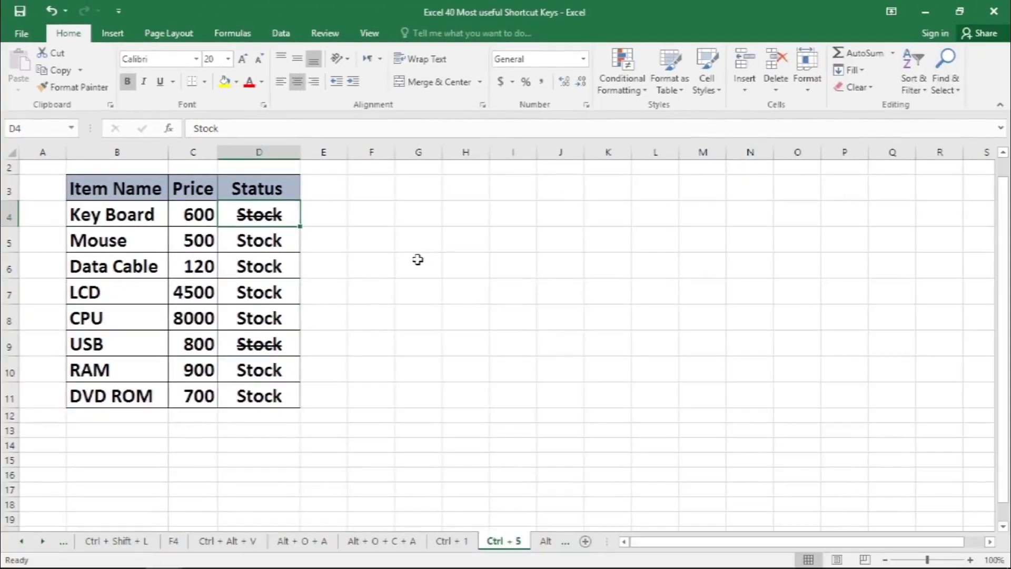
{"action": "left_click", "coordinate": [90, 215]}
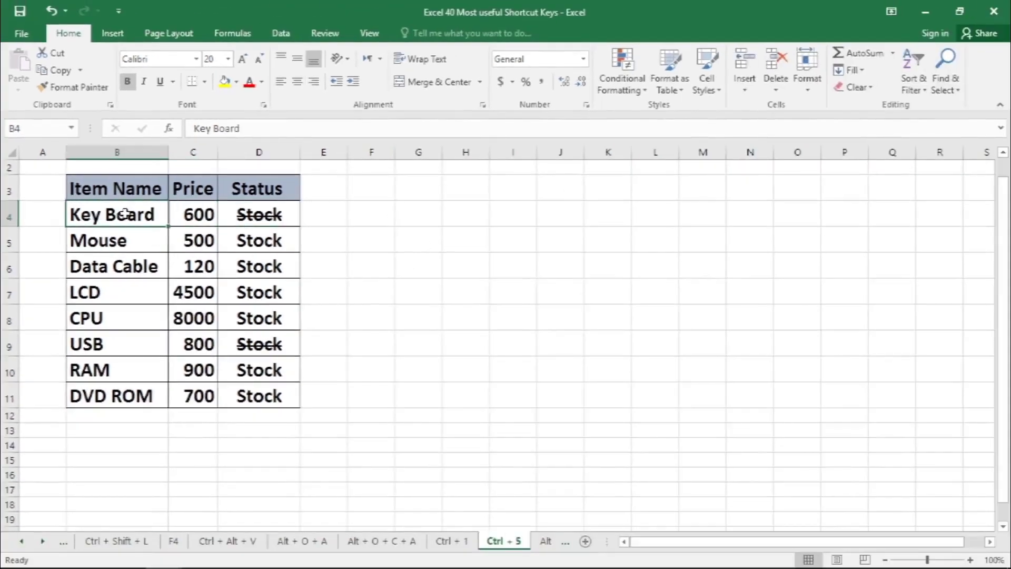
{"action": "key", "text": "ctrl+5"}
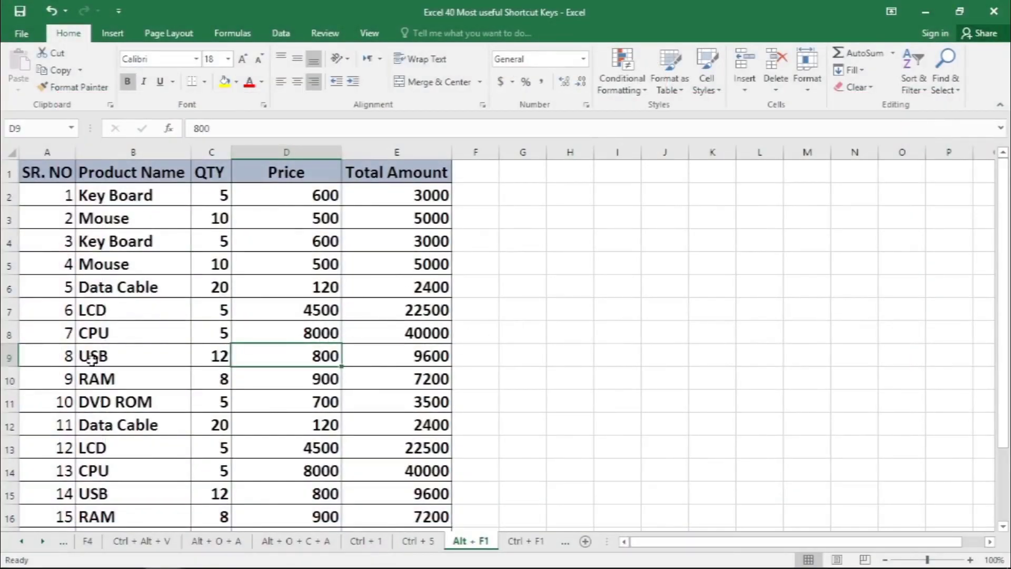
- Create a default column chart from the entire product table, then place it beside the data and enlarge it
{"action": "left_click", "coordinate": [254, 285]}
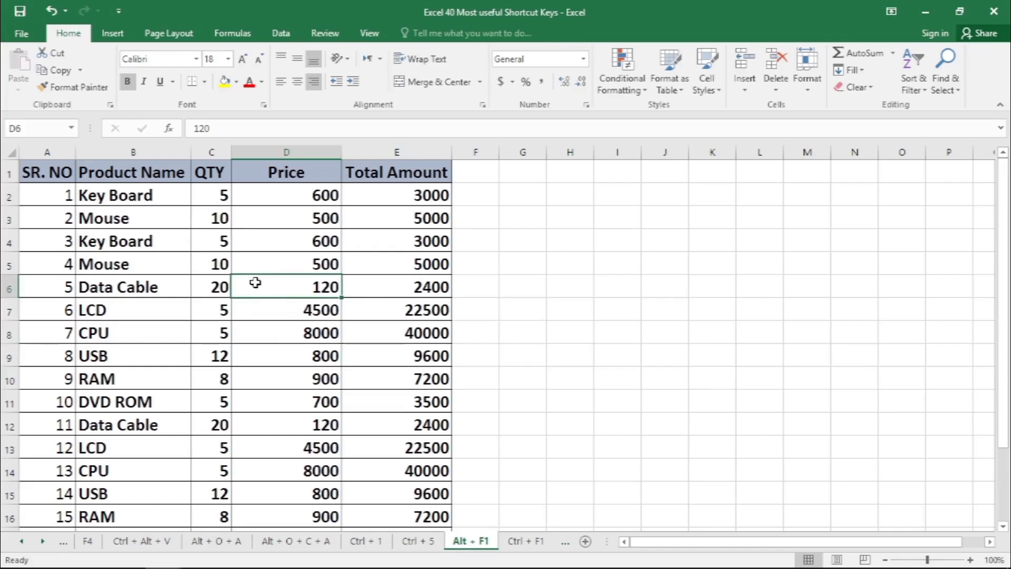
{"action": "left_click", "coordinate": [274, 308]}
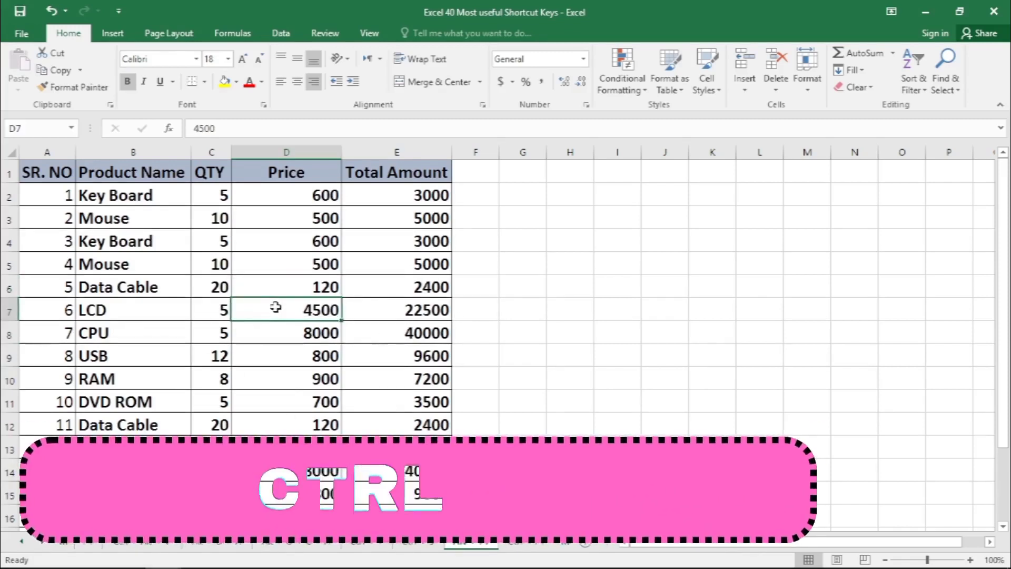
{"action": "key", "text": "ctrl+a"}
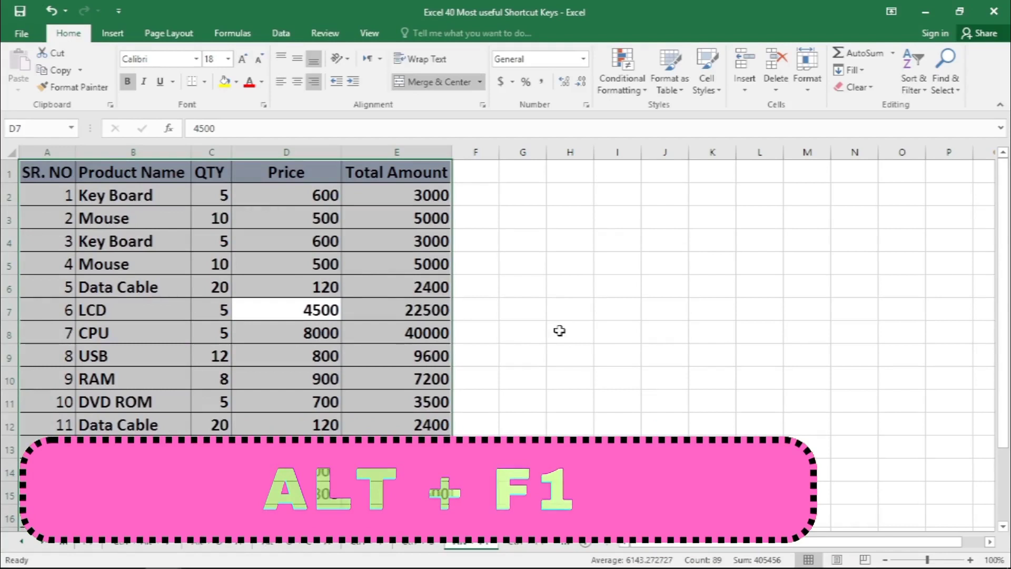
{"action": "key", "text": "alt+F1"}
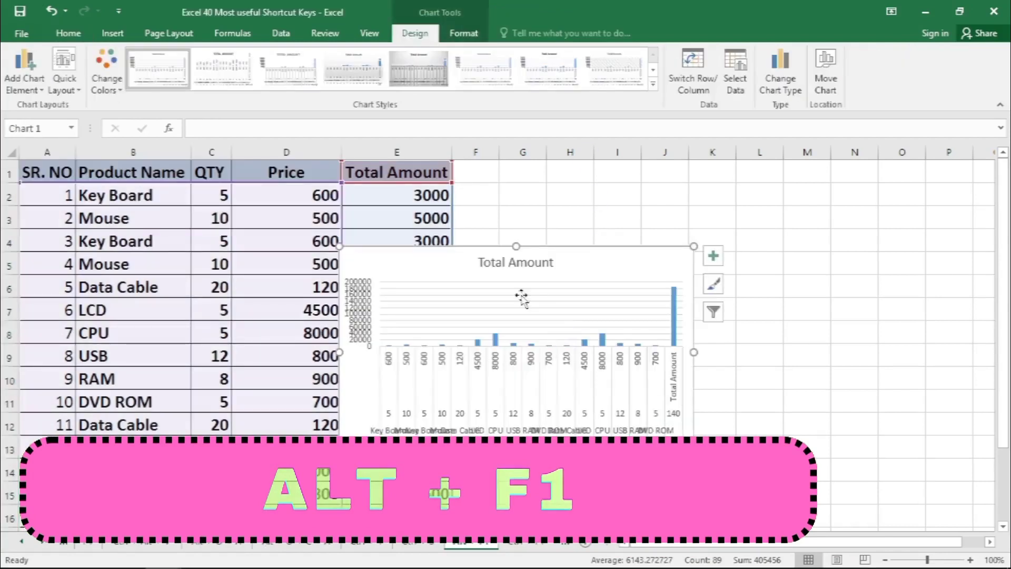
{"action": "left_click_drag", "start_coordinate": [643, 248], "coordinate": [776, 192]}
{"action": "left_click_drag", "start_coordinate": [827, 405], "coordinate": [894, 503]}
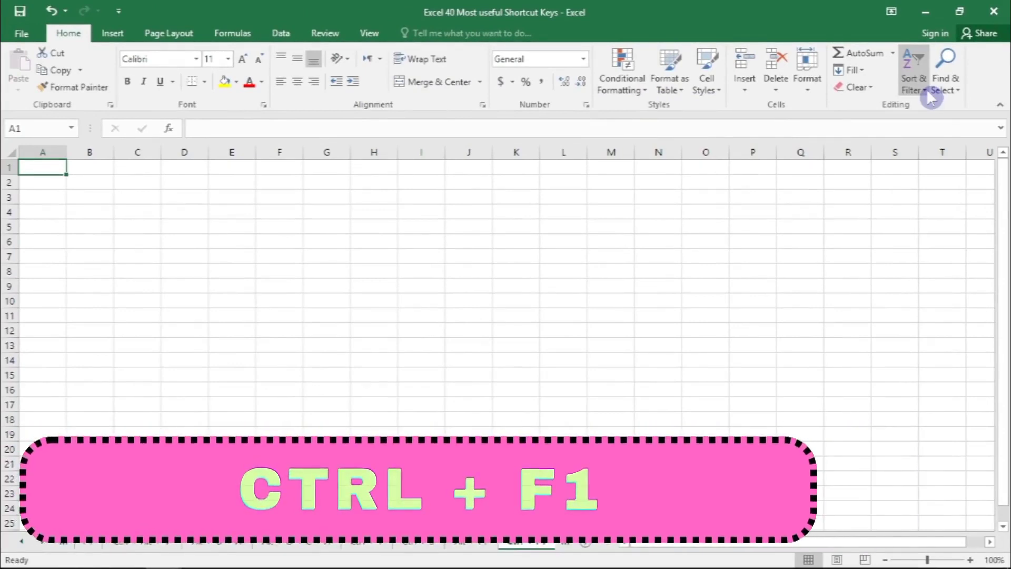
- Collapse the ribbon to show more of the worksheet and restore it
{"action": "key", "text": "ctrl+F1"}
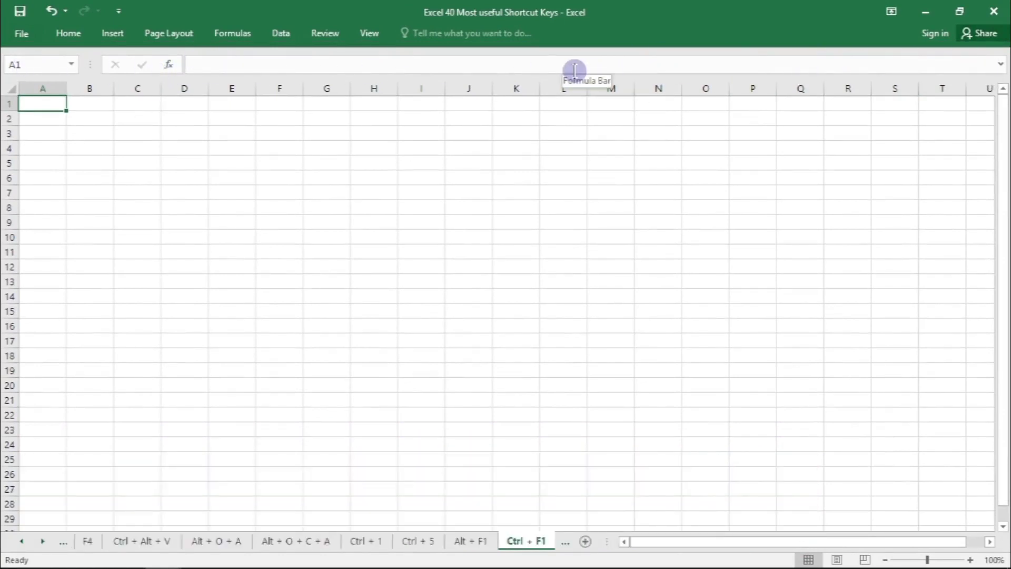
{"action": "key", "text": "ctrl+F1"}
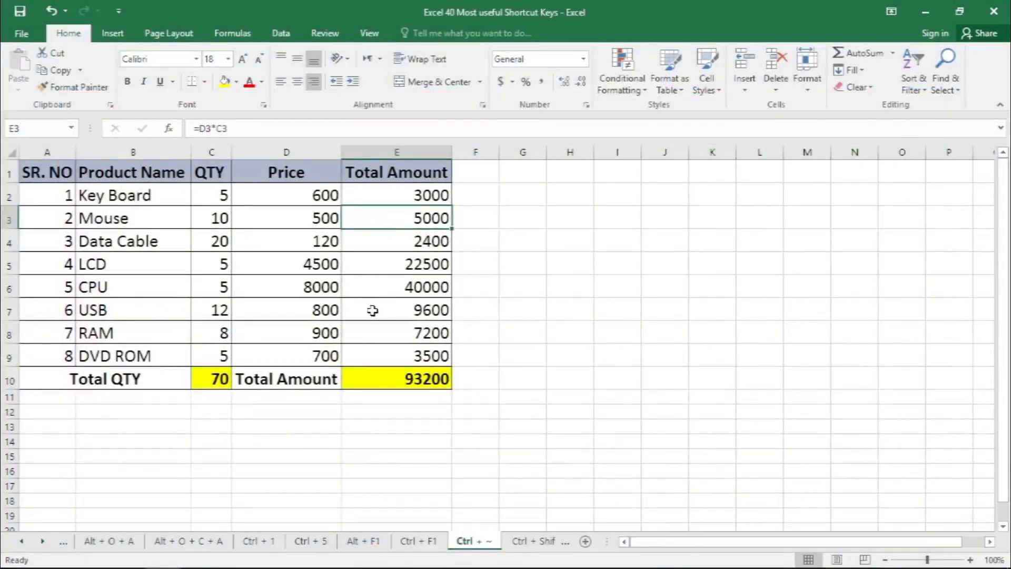
- Show the formulas in the product table's cells in place of their results, and switch back to the calculated values
{"action": "left_click", "coordinate": [274, 310]}
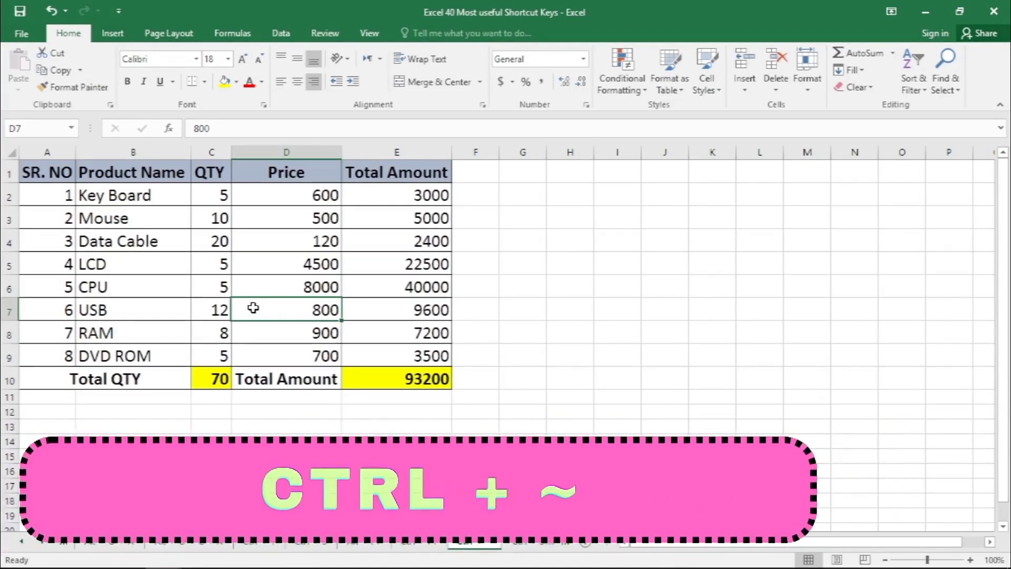
{"action": "key", "text": "ctrl+grave"}
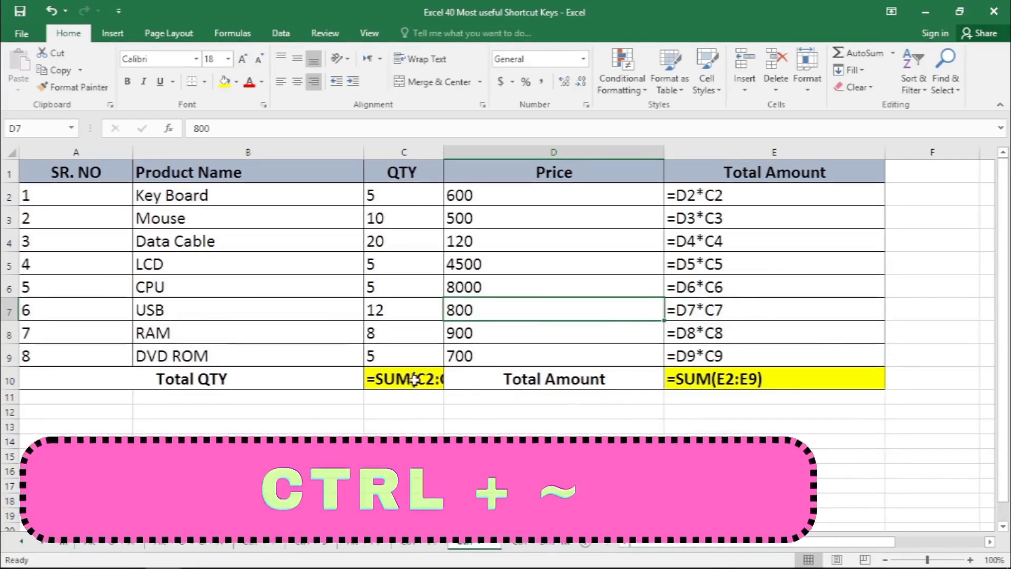
{"action": "key", "text": "ctrl+grave"}
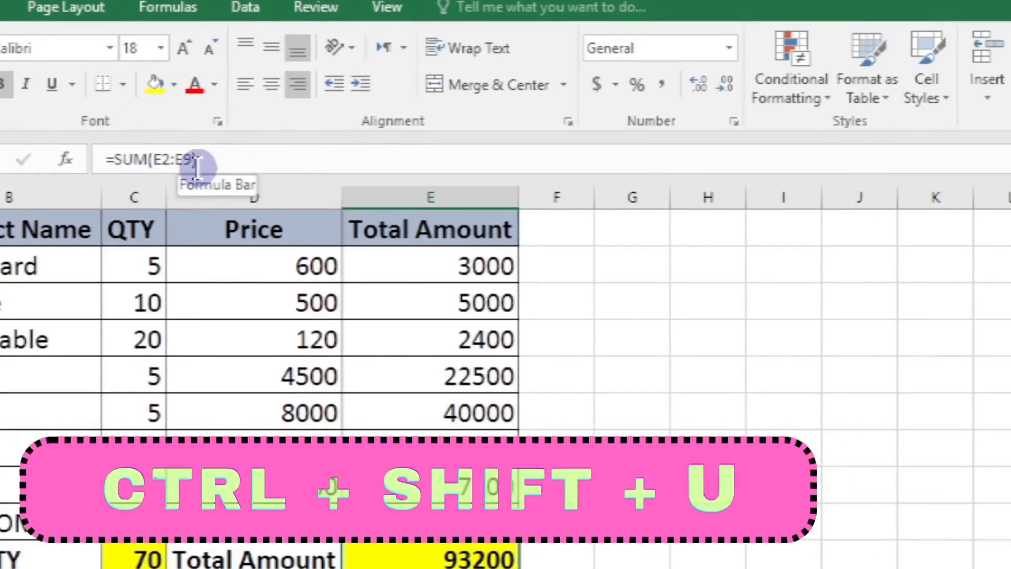
- Expand the formula bar for the total formula in the Total Amount column, and collapse it back to one line
{"action": "key", "text": "ctrl+shift+u"}
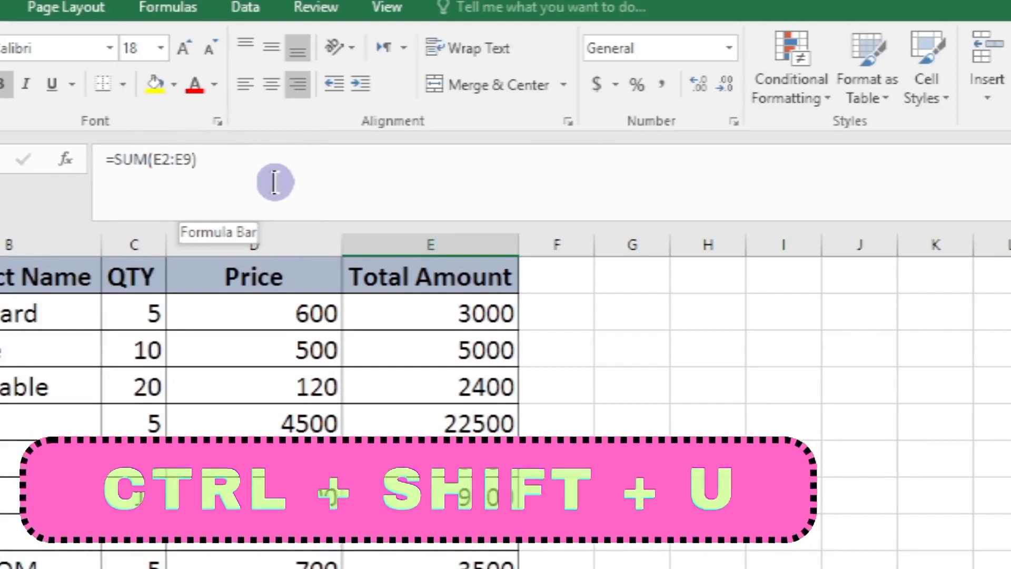
{"action": "key", "text": "ctrl+shift+u"}
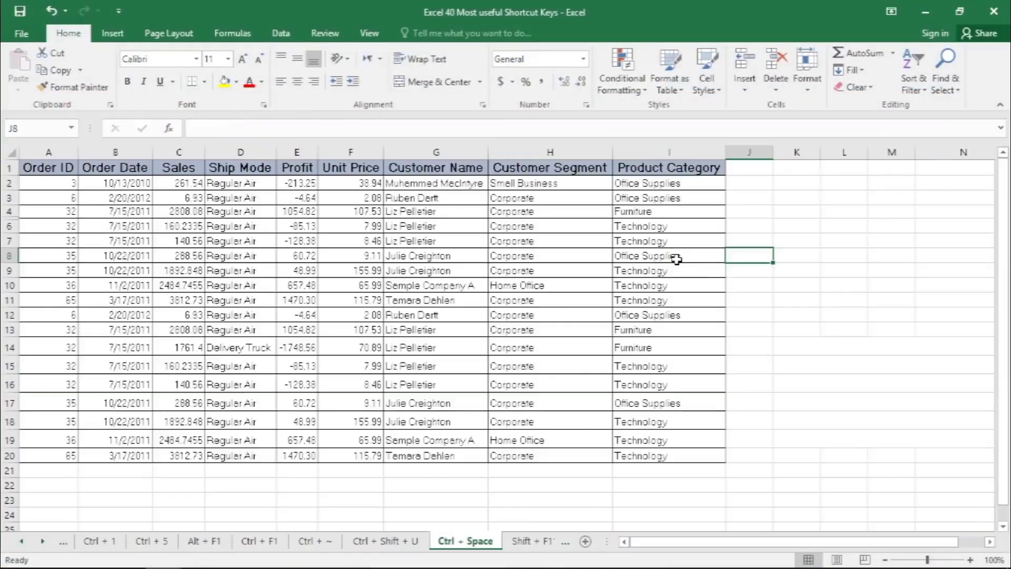
- Select the entire Ship Mode column starting from cell D9, then the entire Unit Price column from F7
{"action": "left_click", "coordinate": [339, 313]}
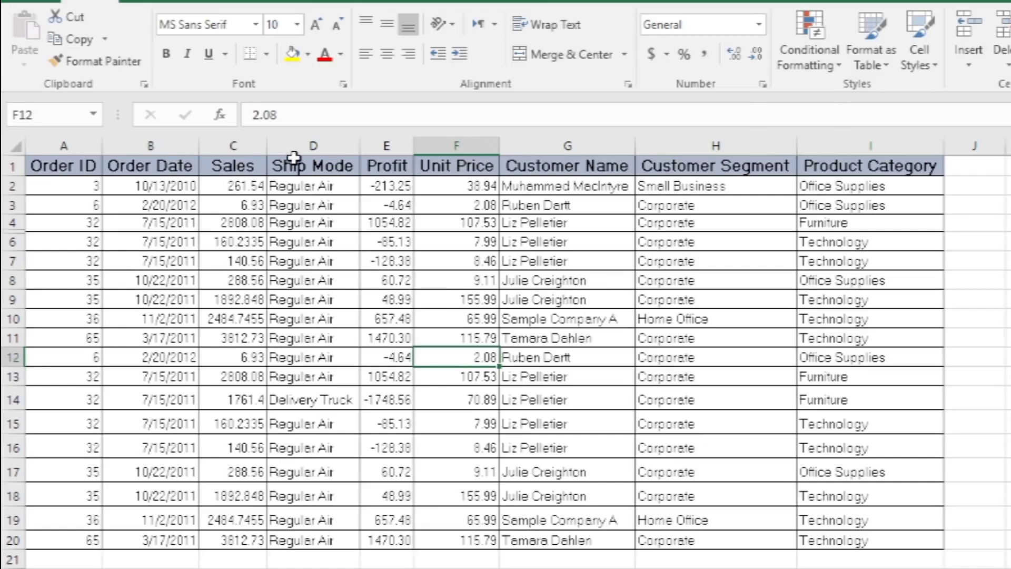
{"action": "left_click", "coordinate": [298, 299]}
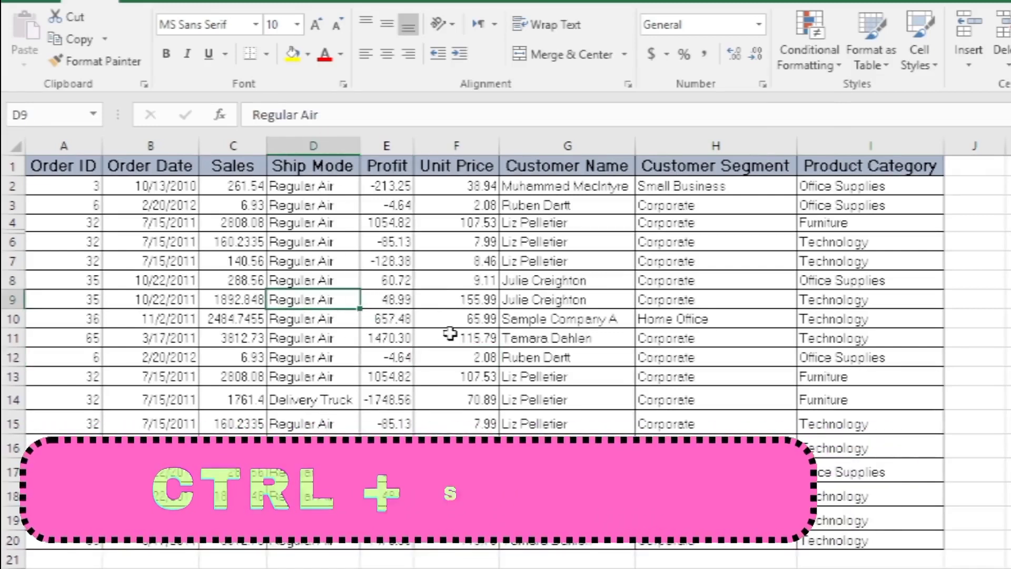
{"action": "key", "text": "ctrl+space"}
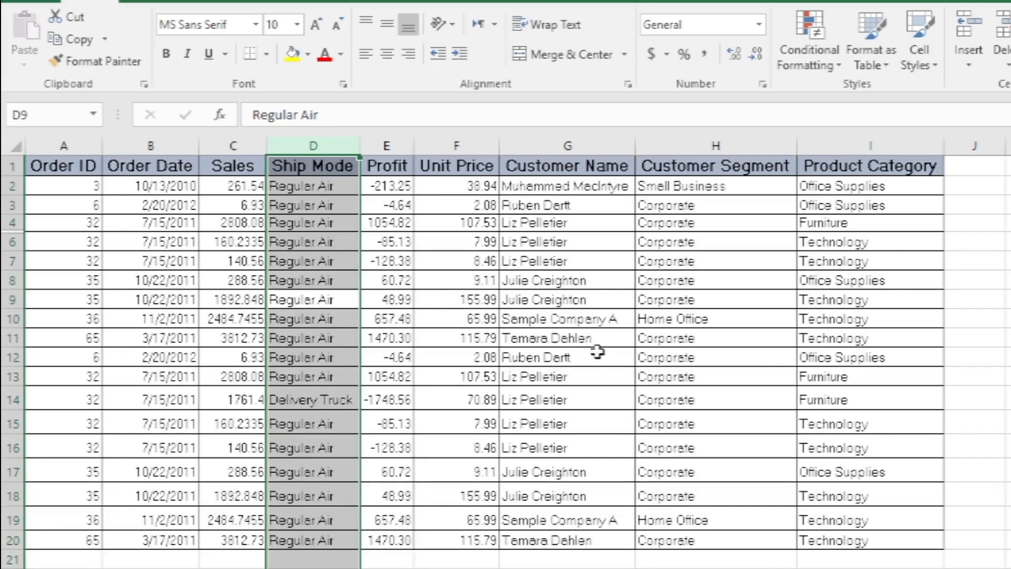
{"action": "left_click", "coordinate": [460, 263]}
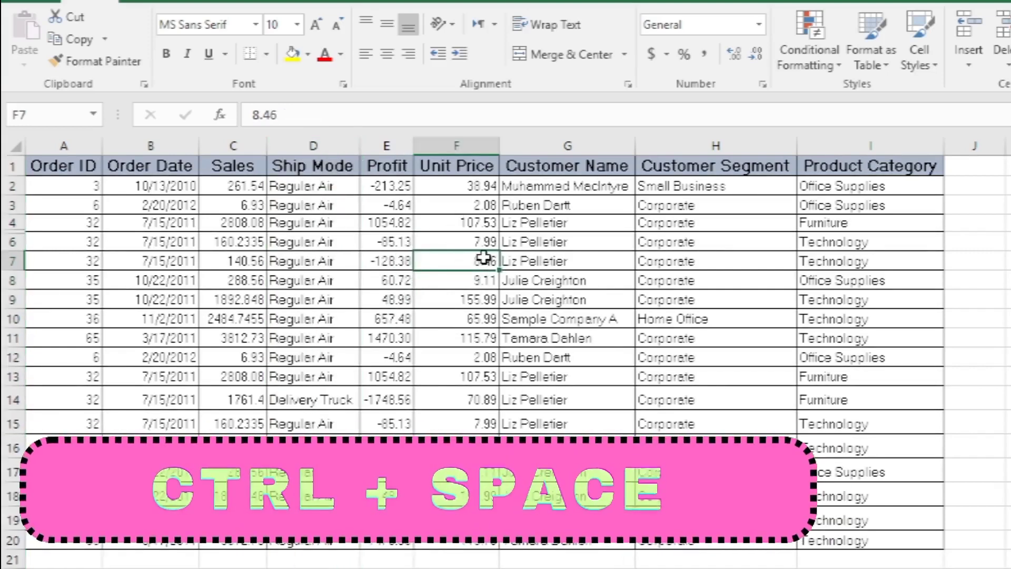
{"action": "key", "text": "ctrl+space"}
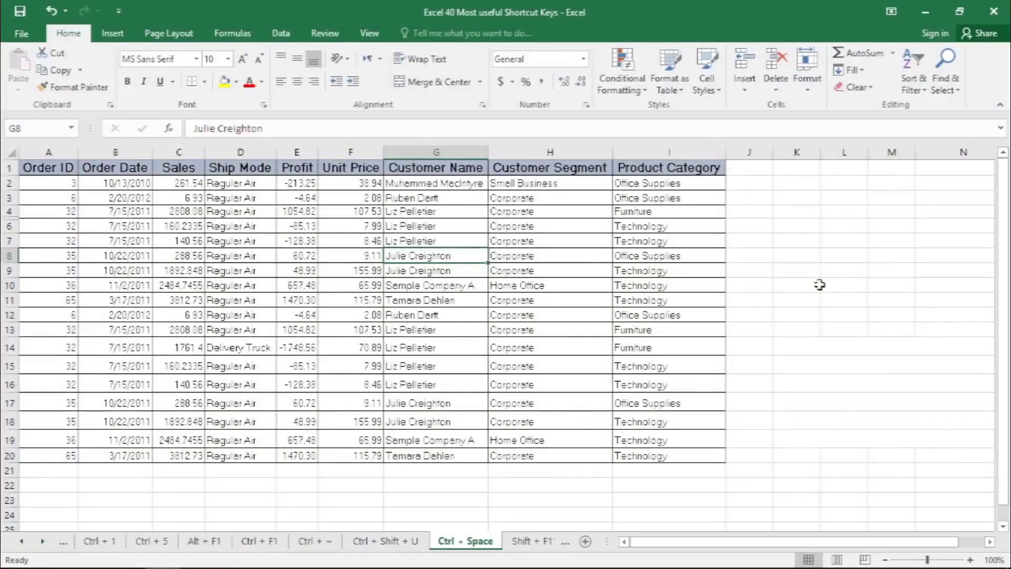
{"action": "key", "text": "Right"}
{"action": "key", "text": "Right"}
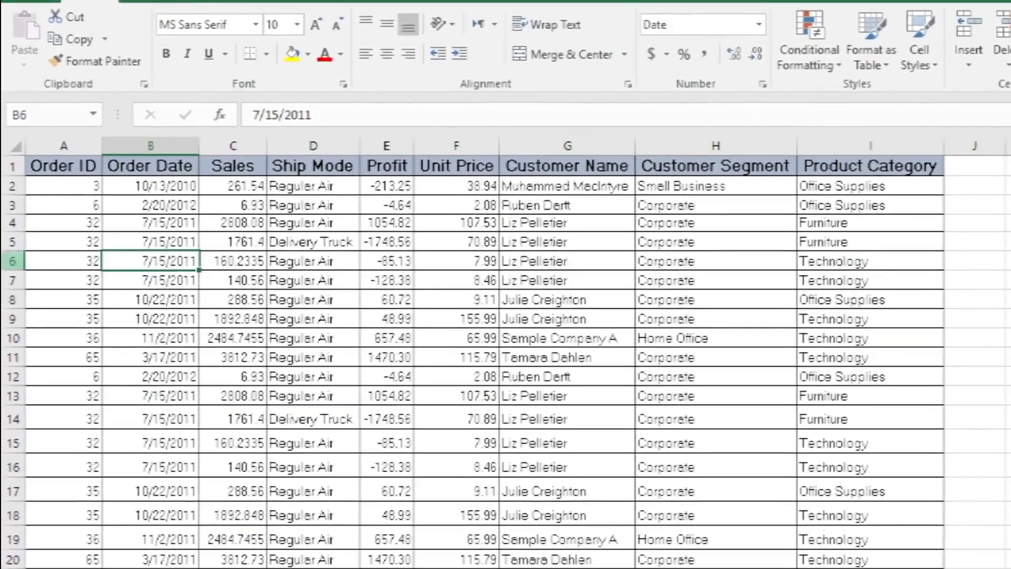
- Select the whole of row 5 starting from cell B5, then the whole of row 13 from C13
{"action": "left_click", "coordinate": [170, 240]}
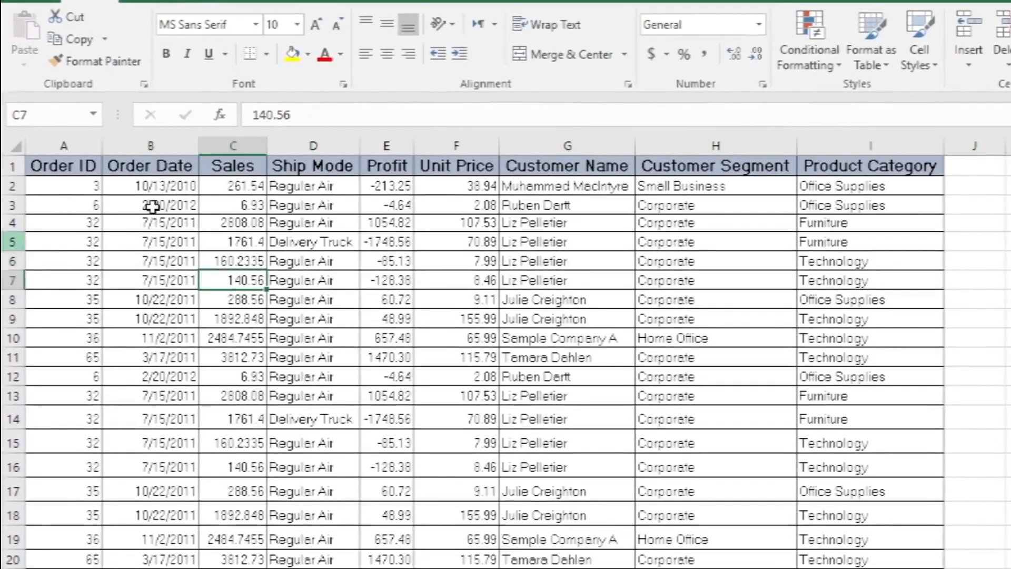
{"action": "left_click", "coordinate": [190, 240]}
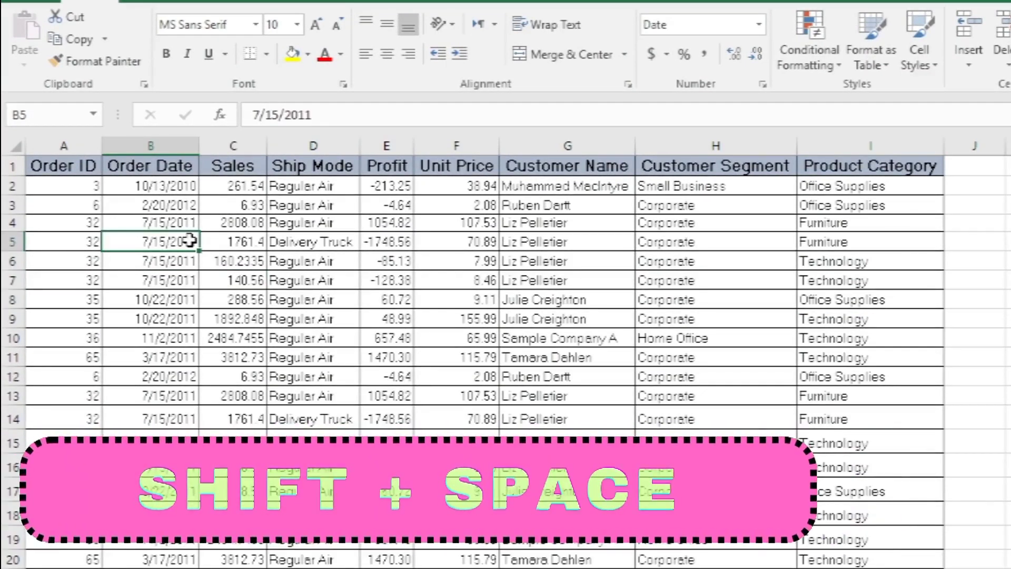
{"action": "key", "text": "shift+space"}
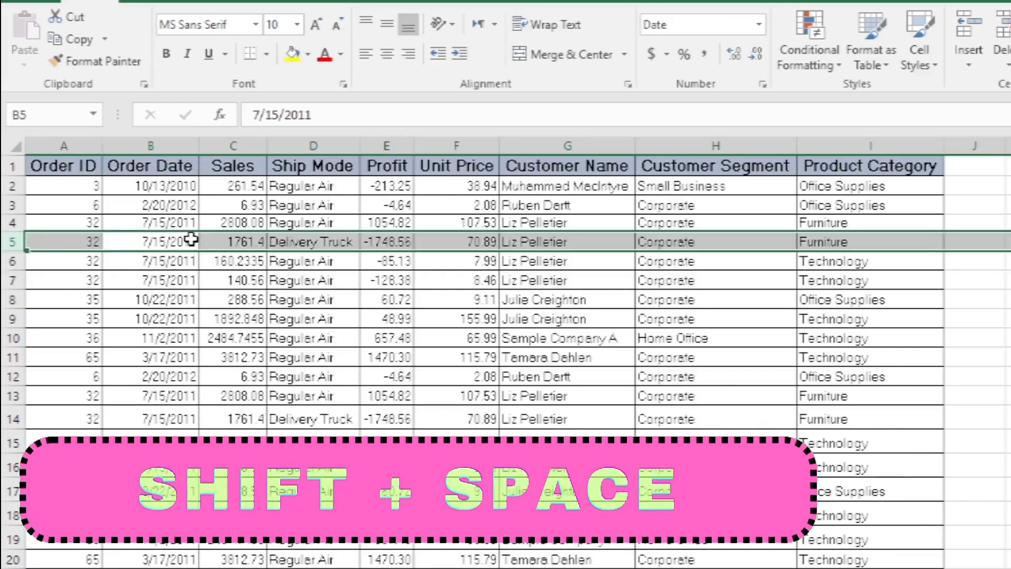
{"action": "left_click", "coordinate": [244, 393]}
{"action": "key", "text": "shift+space"}
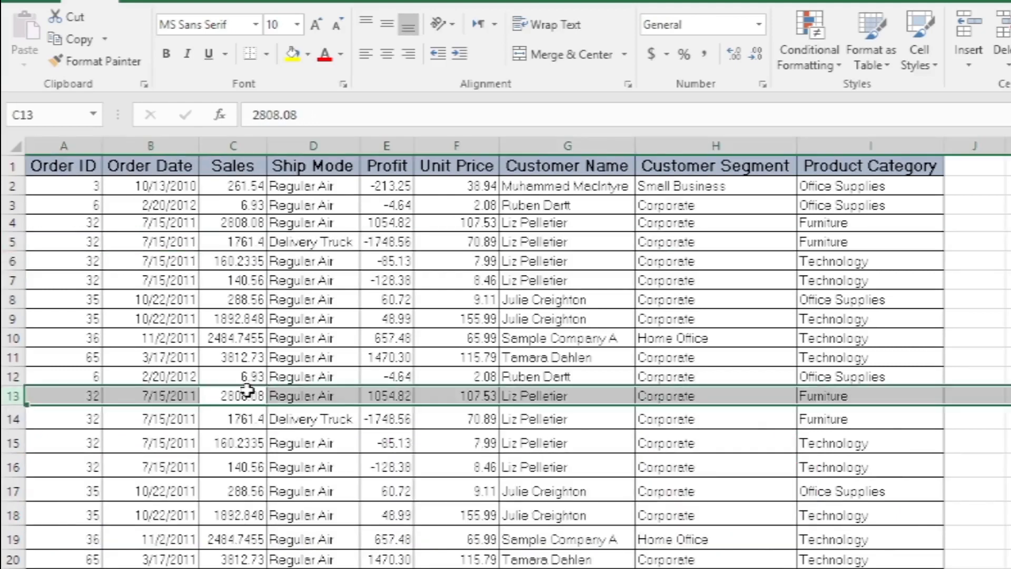
- Select the entire Ship Mode column of the orders table and hide it
{"action": "left_click", "coordinate": [318, 296]}
{"action": "key", "text": "ctrl+space"}
{"action": "left_click", "coordinate": [402, 283]}
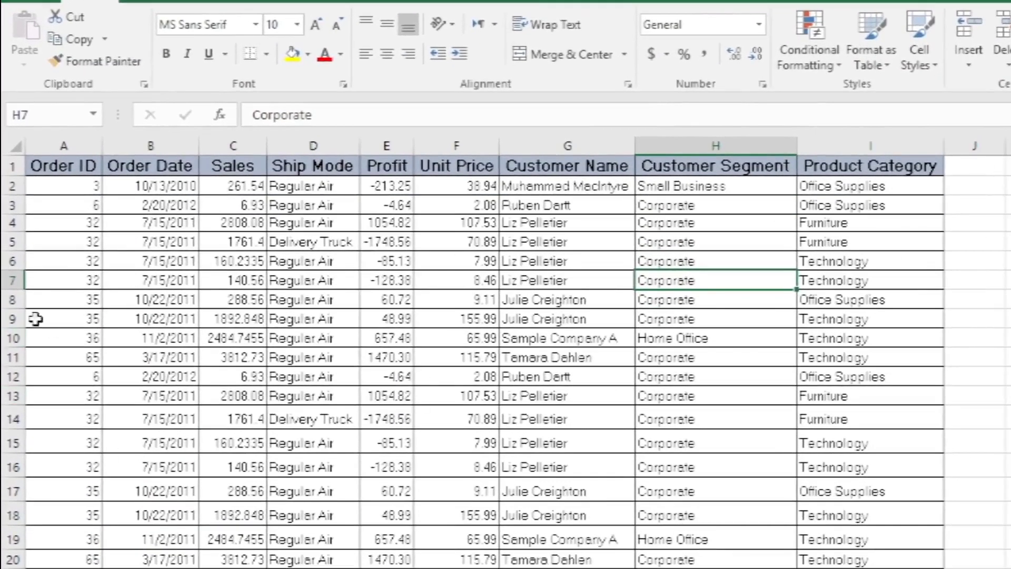
{"action": "left_click", "coordinate": [313, 260]}
{"action": "key", "text": "ctrl+s"}
{"action": "key", "text": "ctrl+space"}
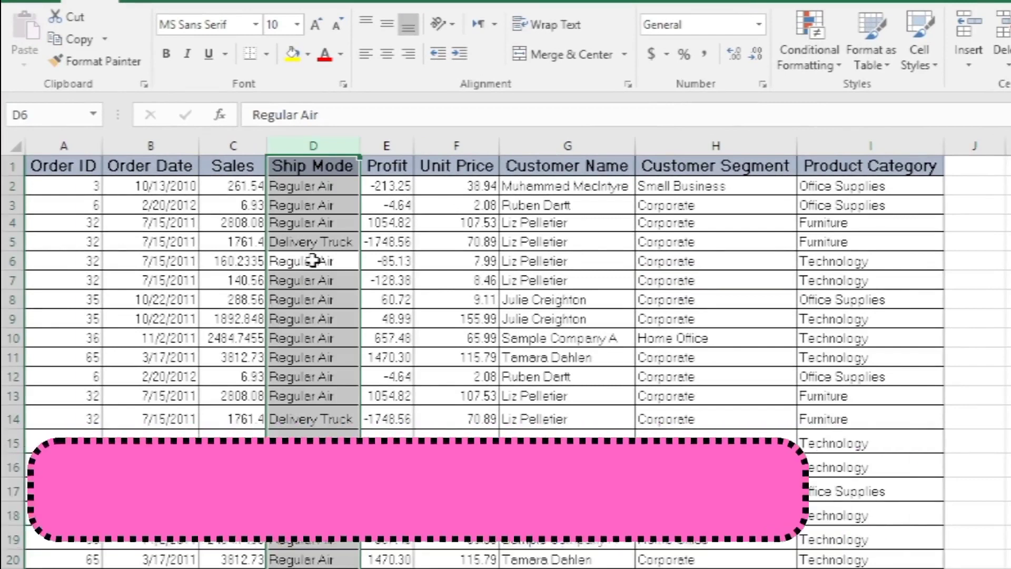
{"action": "key", "text": "ctrl+0"}
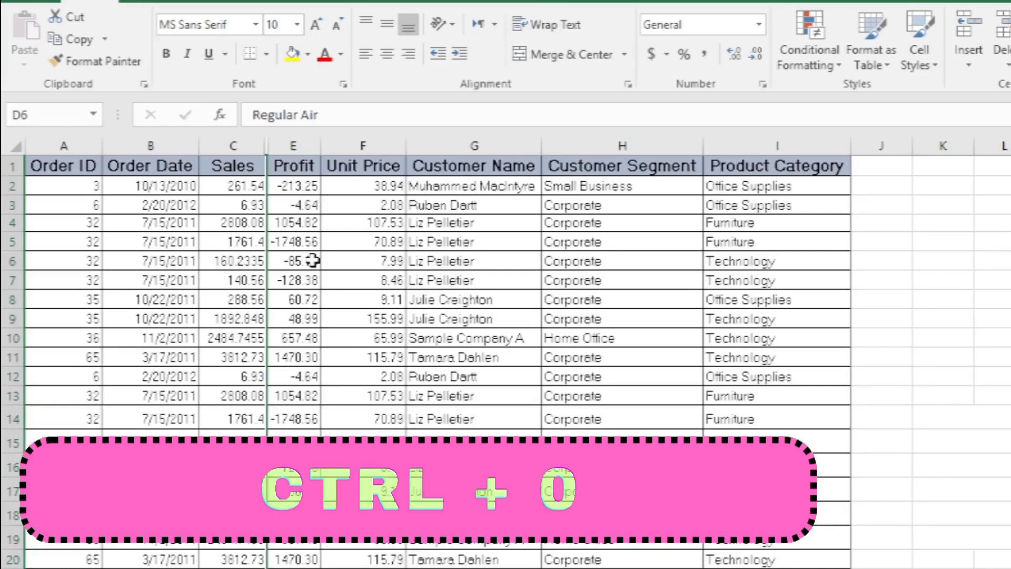
- Select the entire Profit column of the orders table and hide it
{"action": "left_click", "coordinate": [313, 260]}
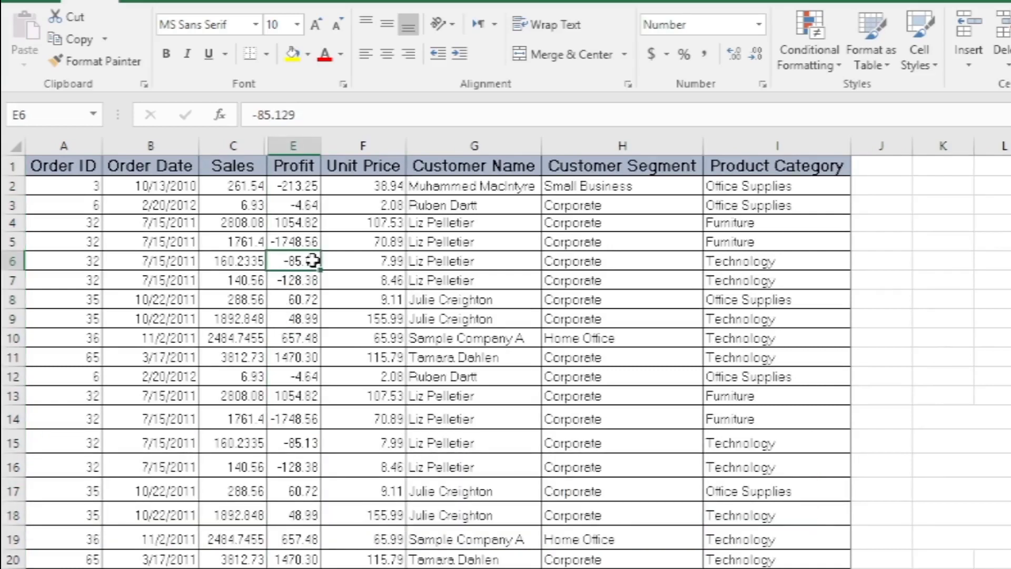
{"action": "key", "text": "ctrl+space"}
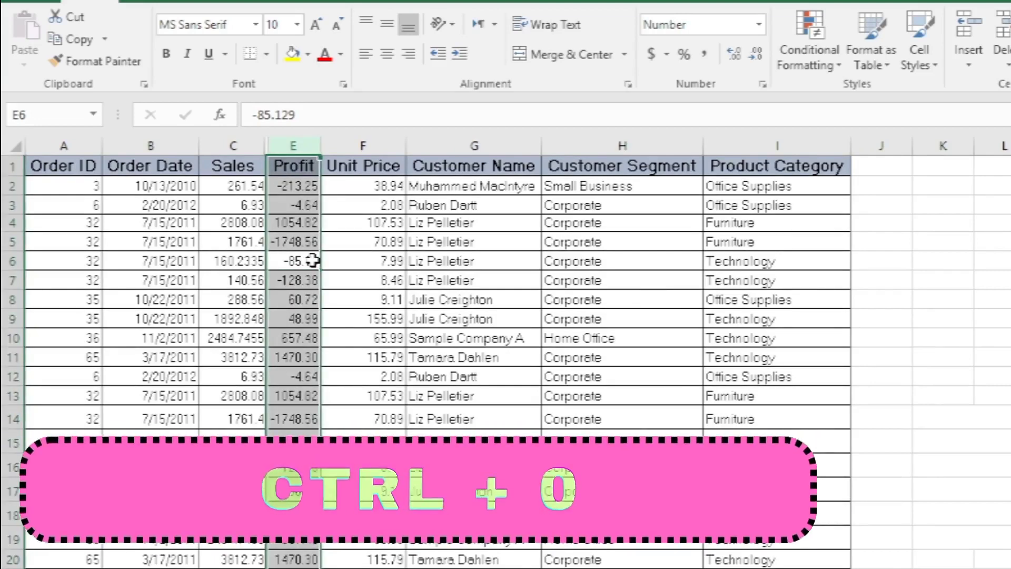
{"action": "key", "text": "ctrl+0"}
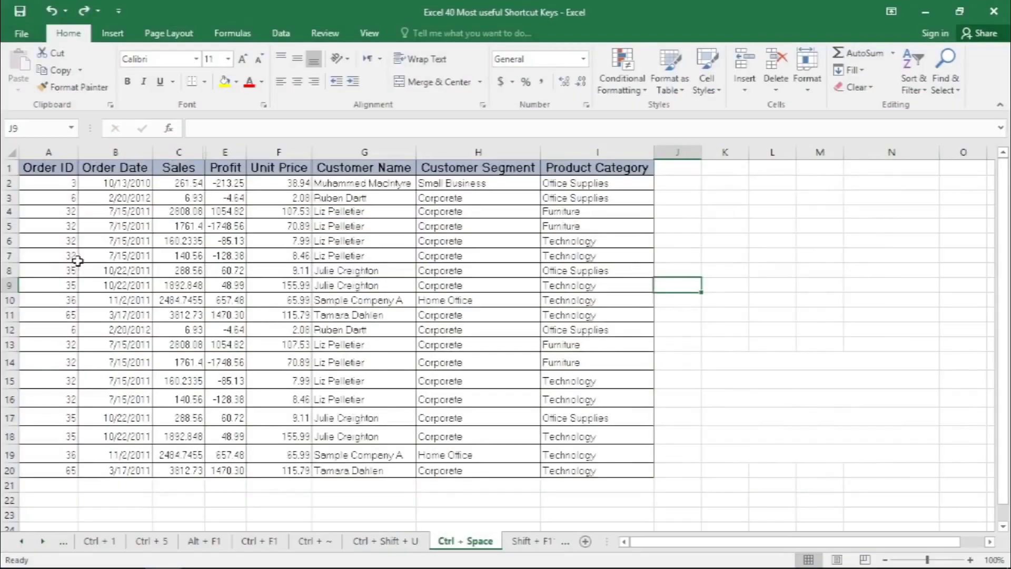
- Hide row 5 of the orders table, and hide rows 9 to 11 together
{"action": "left_click", "coordinate": [88, 227]}
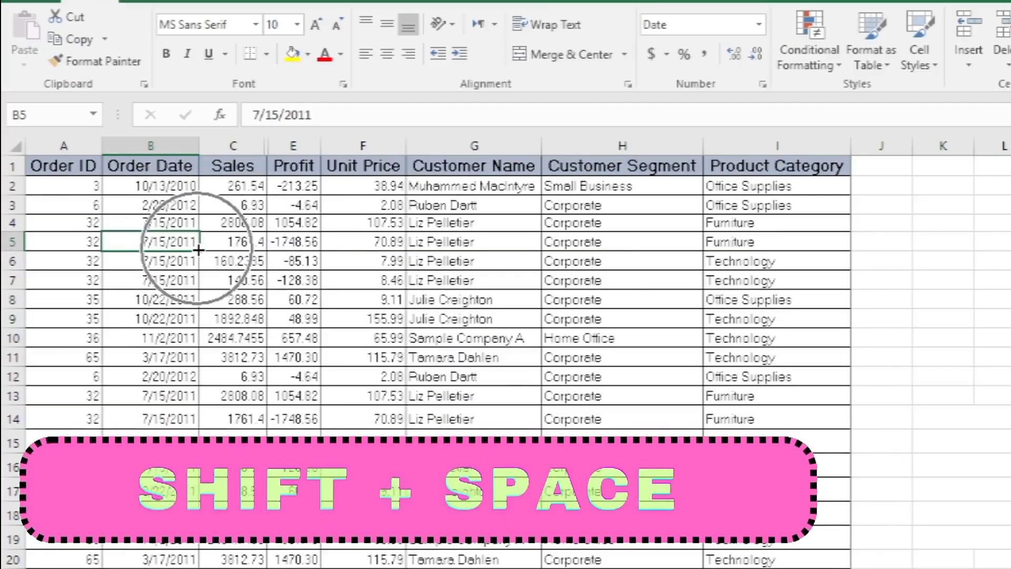
{"action": "key", "text": "shift+space"}
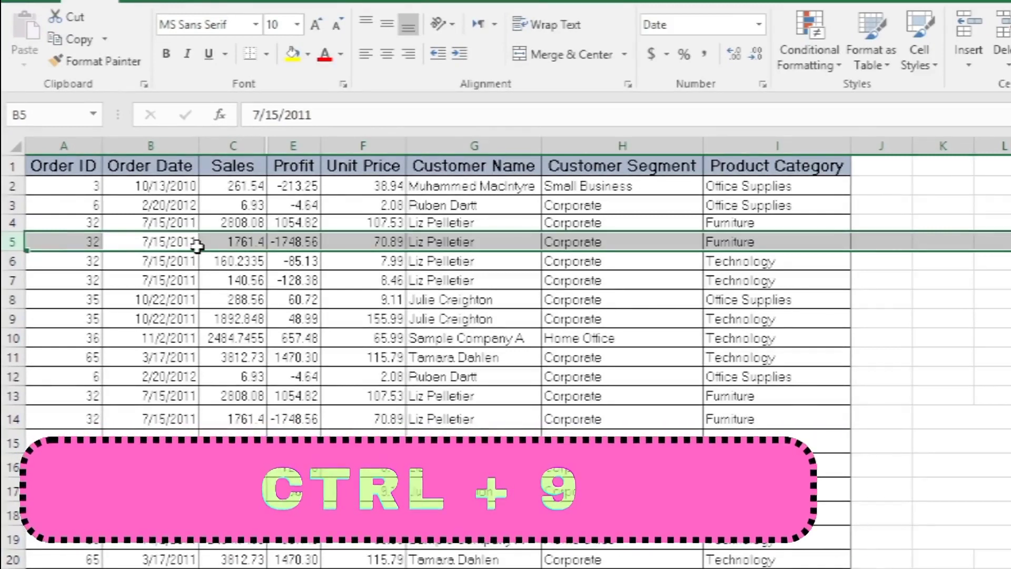
{"action": "key", "text": "ctrl+9"}
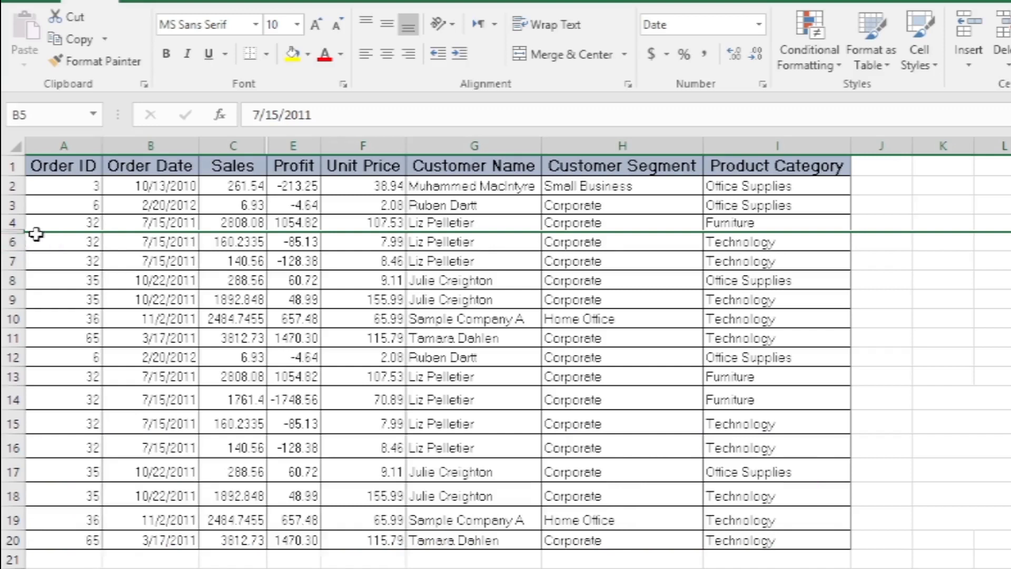
{"action": "left_click_drag", "start_coordinate": [11, 299], "coordinate": [13, 337]}
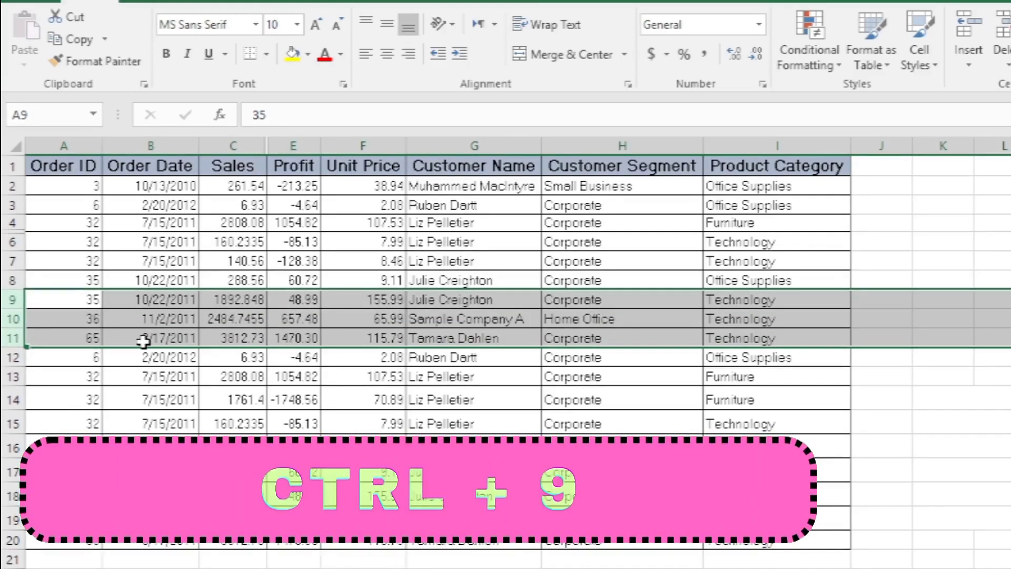
{"action": "key", "text": "ctrl+9"}
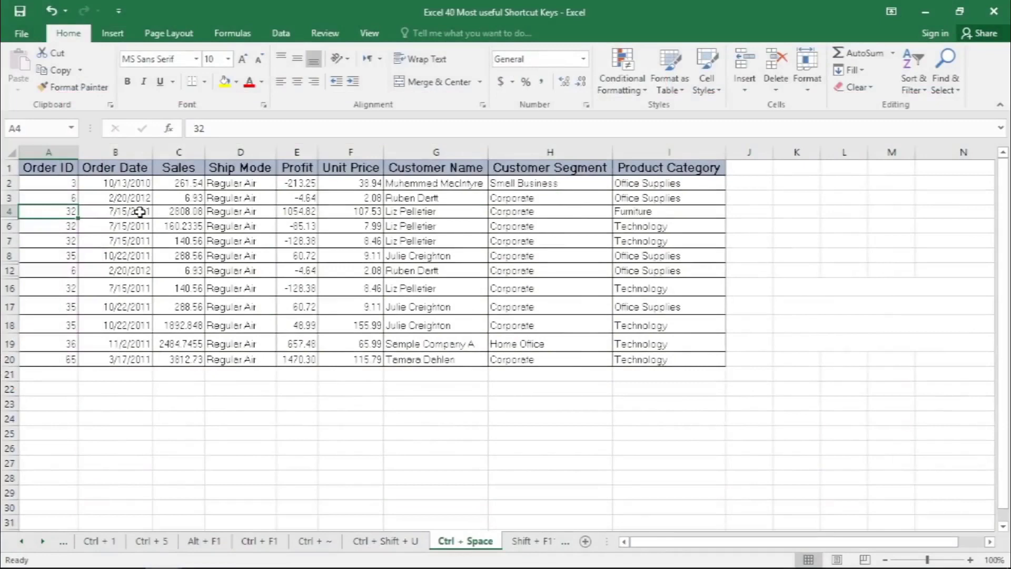
- Unhide all hidden rows between row 4 and row 19 of the orders table, and clear the row selection
{"action": "key", "text": "shift+space"}
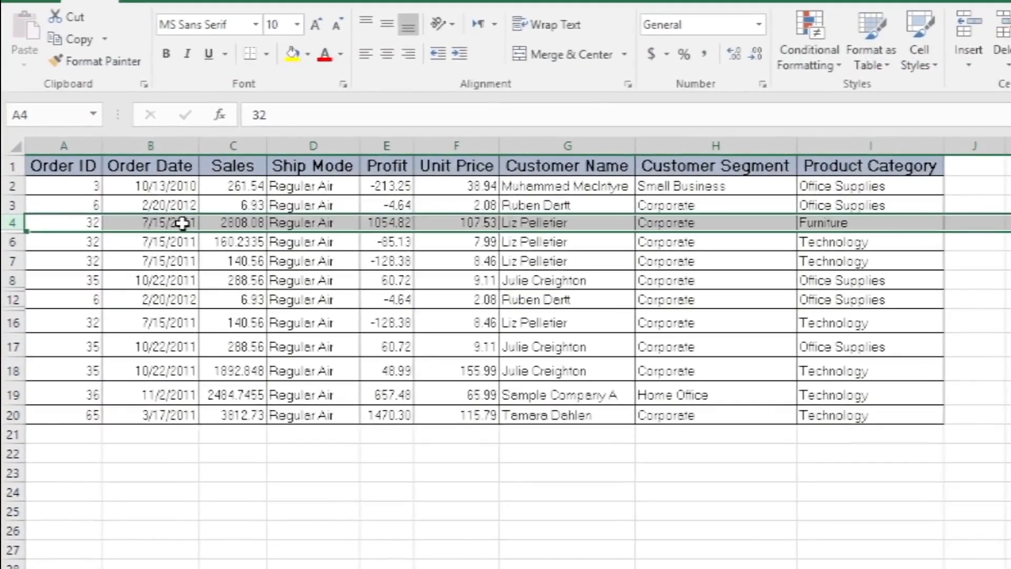
{"action": "key", "text": "shift+Down"}
{"action": "key", "text": "shift+Down"}
{"action": "key", "text": "shift+Down"}
{"action": "key", "text": "shift+Down"}
{"action": "key", "text": "shift+Down"}
{"action": "key", "text": "shift+Down"}
{"action": "key", "text": "shift+Down"}
{"action": "key", "text": "shift+Down"}
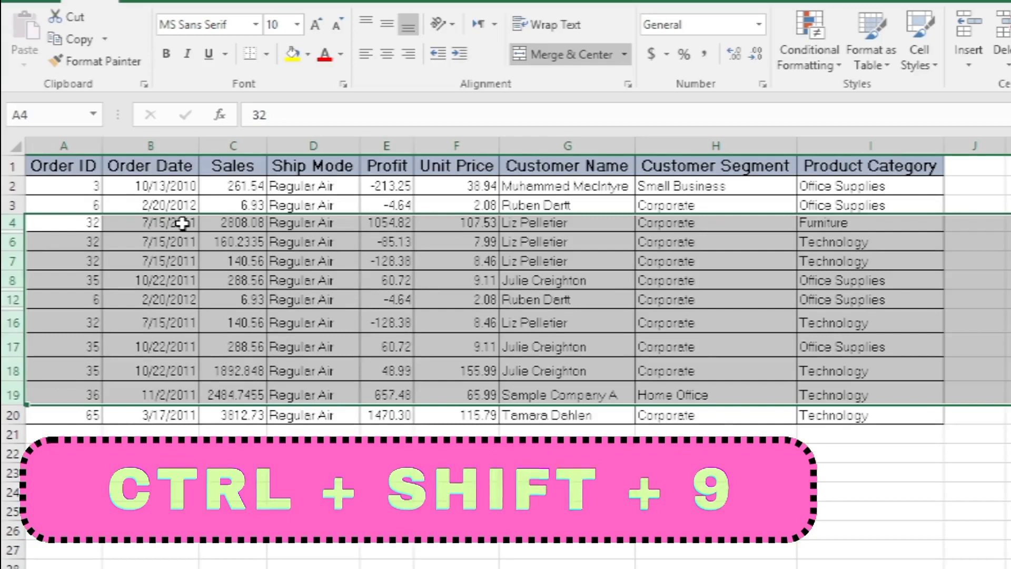
{"action": "key", "text": "ctrl+shift+9"}
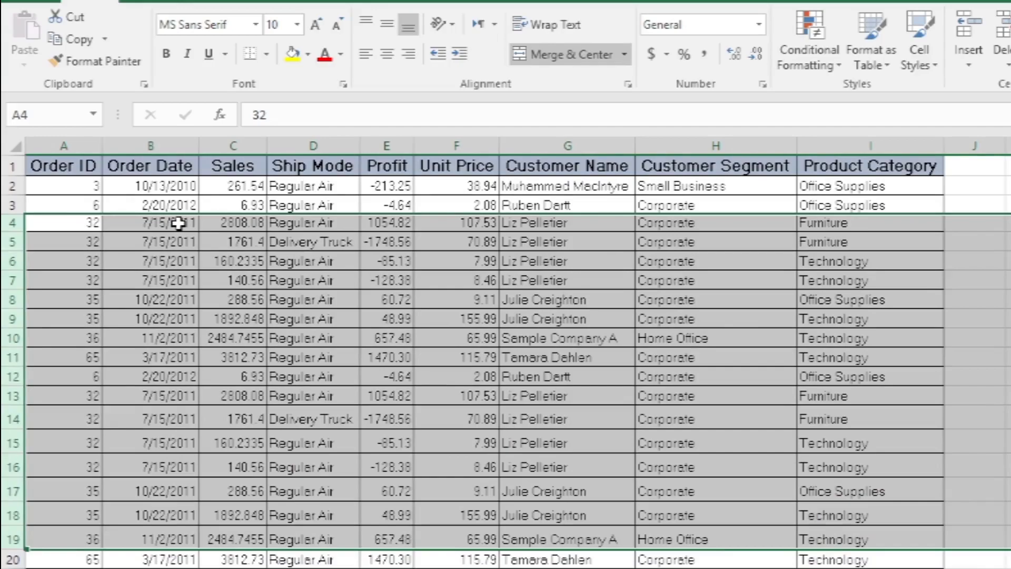
{"action": "left_click", "coordinate": [256, 316]}
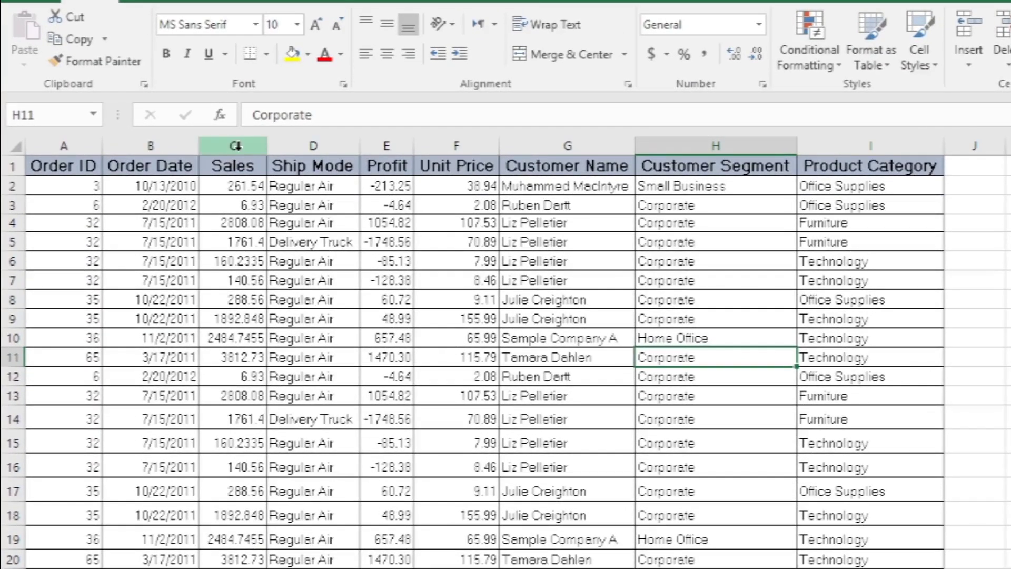
- Select the entire Sales column, delete it from the orders table, and move the selection to the Order Date header
{"action": "left_click", "coordinate": [229, 165]}
{"action": "left_click", "coordinate": [236, 257]}
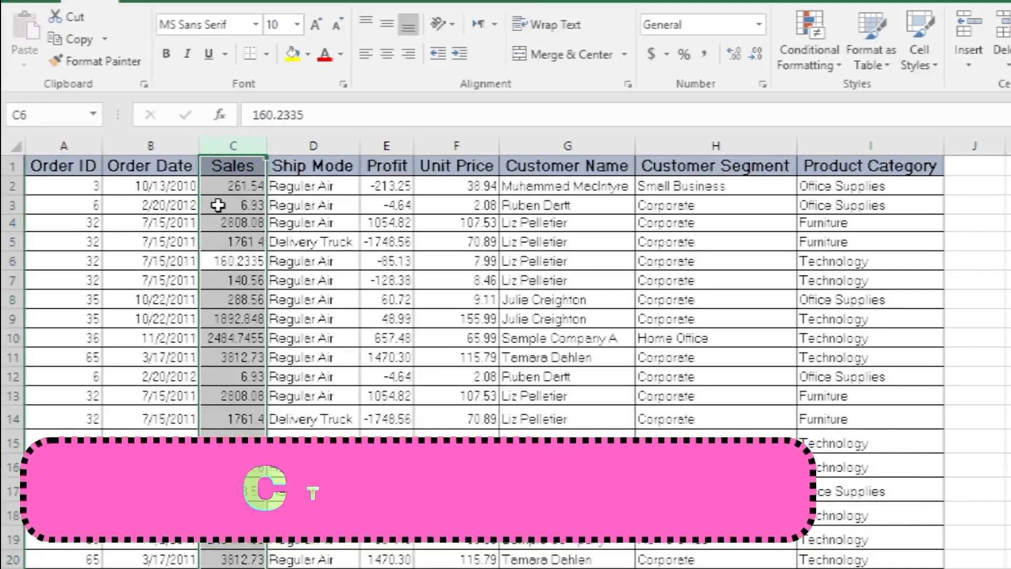
{"action": "key", "text": "ctrl+minus"}
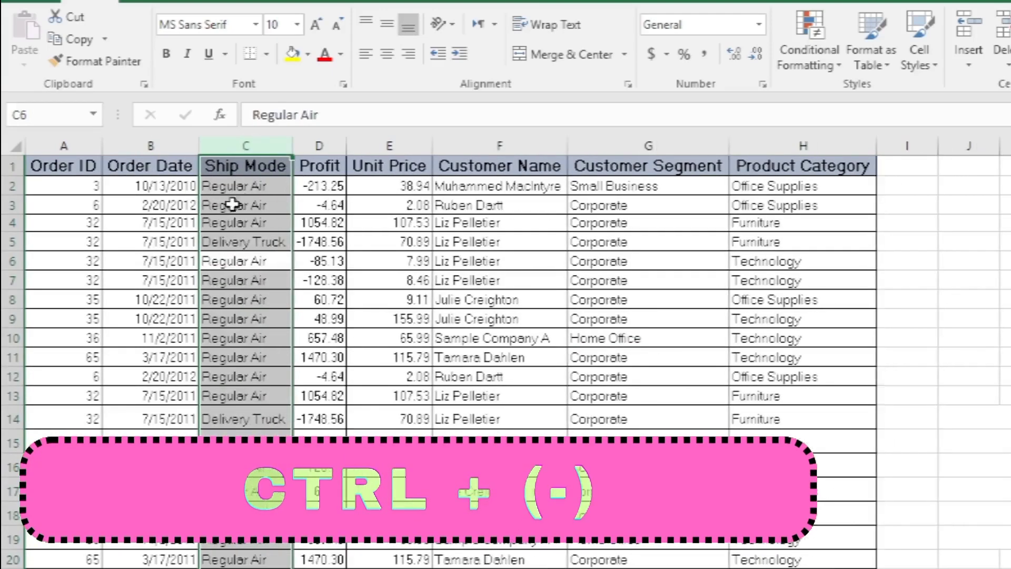
{"action": "left_click", "coordinate": [171, 168]}
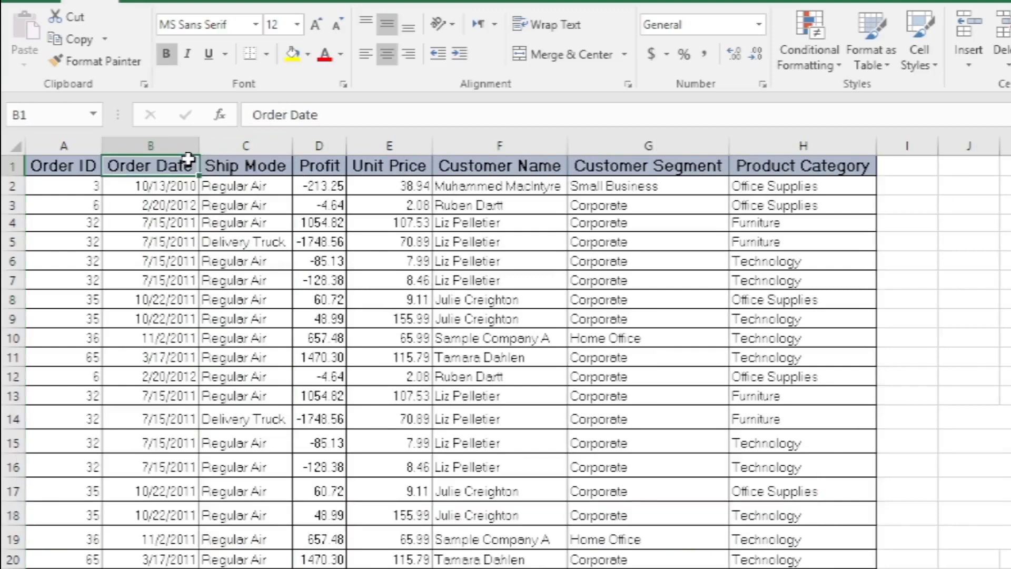
- Delete three consecutive rows from the orders table, starting at row 5
{"action": "left_click", "coordinate": [12, 242]}
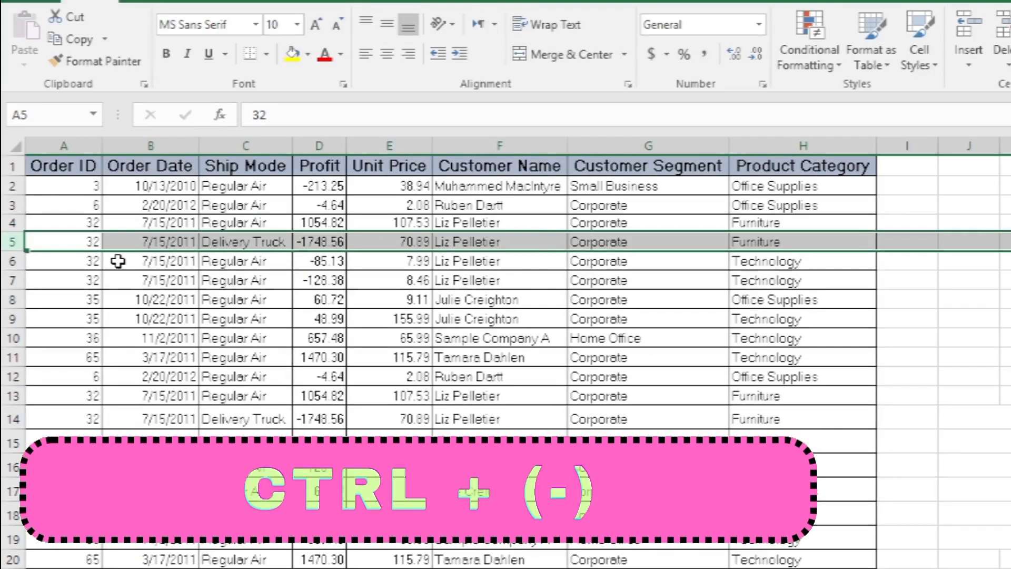
{"action": "key", "text": "ctrl+minus"}
{"action": "key", "text": "ctrl+minus"}
{"action": "key", "text": "ctrl+minus"}
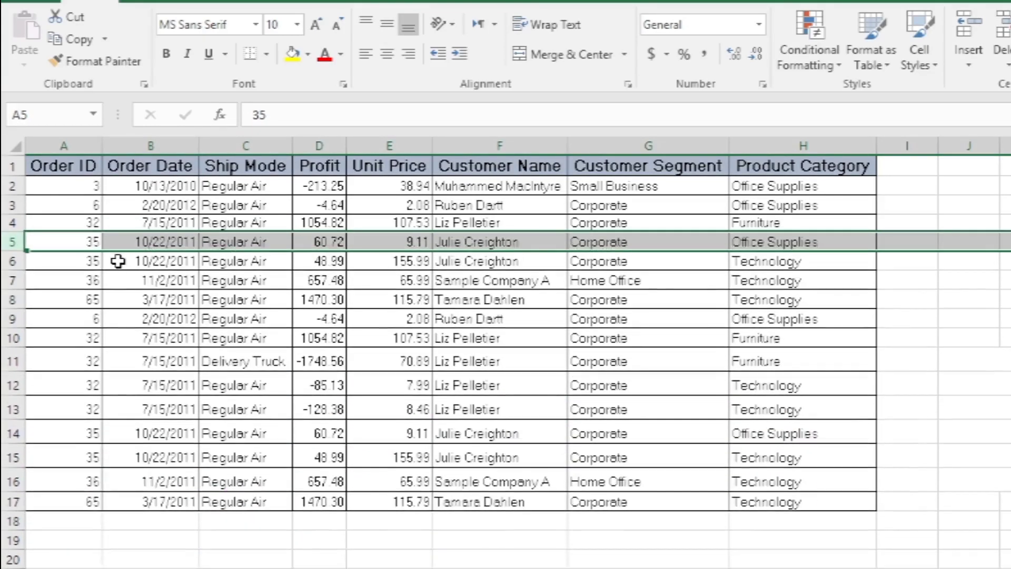
- Delete the selected row 5 from the orders table
{"action": "key", "text": "ctrl+minus"}
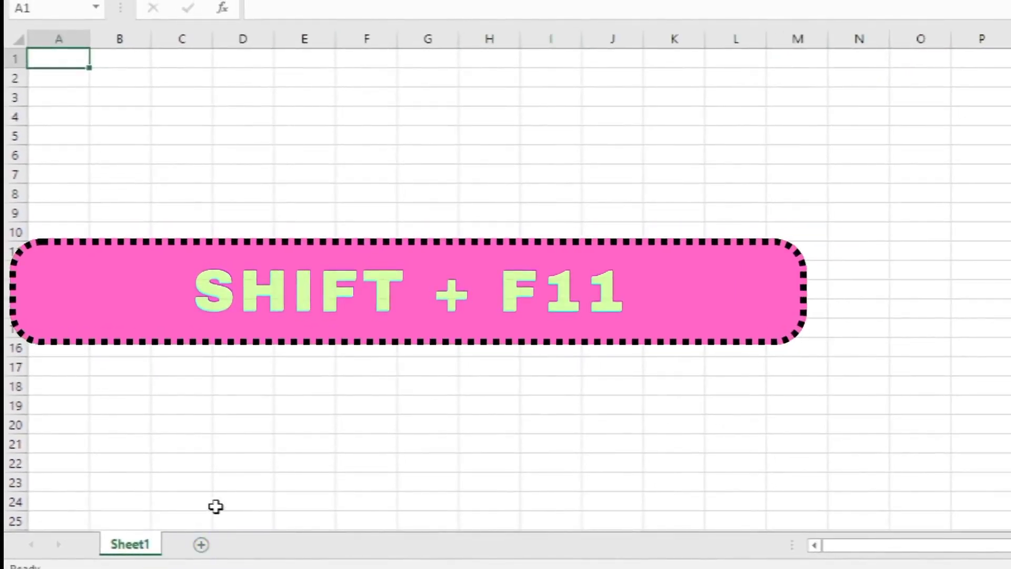
- Add two new worksheets in front of Sheet1
{"action": "key", "text": "shift+F11"}
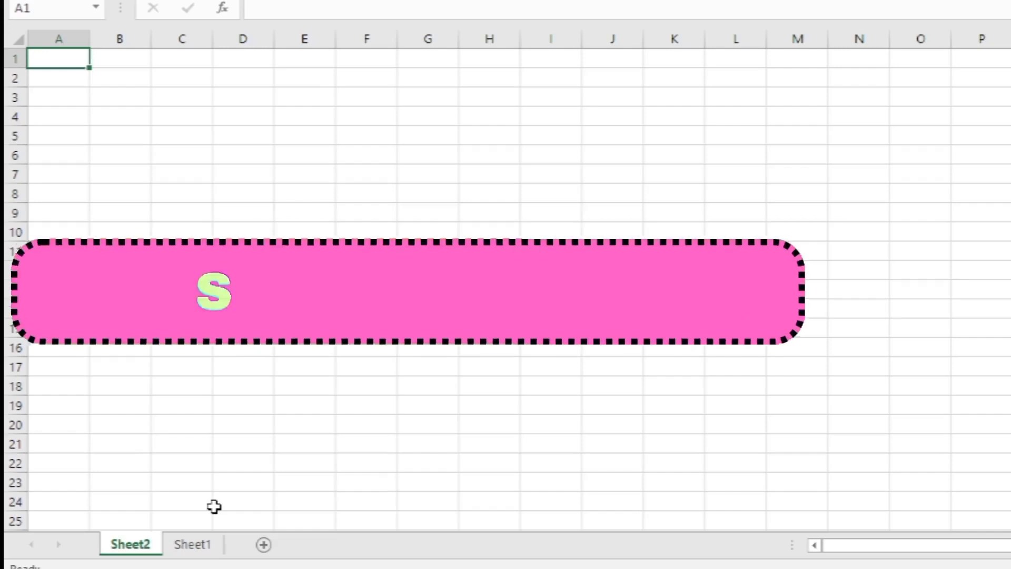
{"action": "key", "text": "shift+F11"}
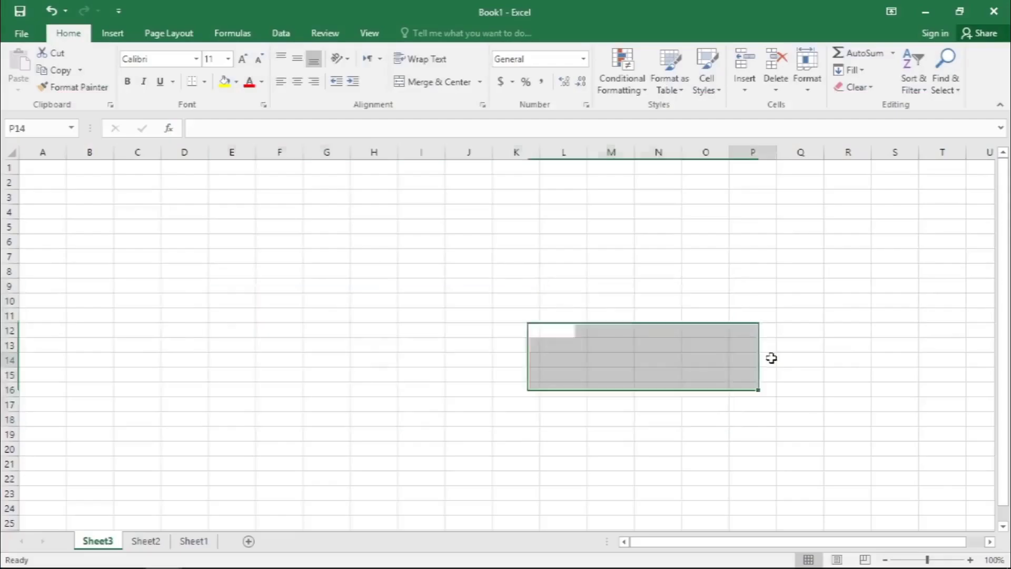
{"action": "left_click", "coordinate": [775, 359]}
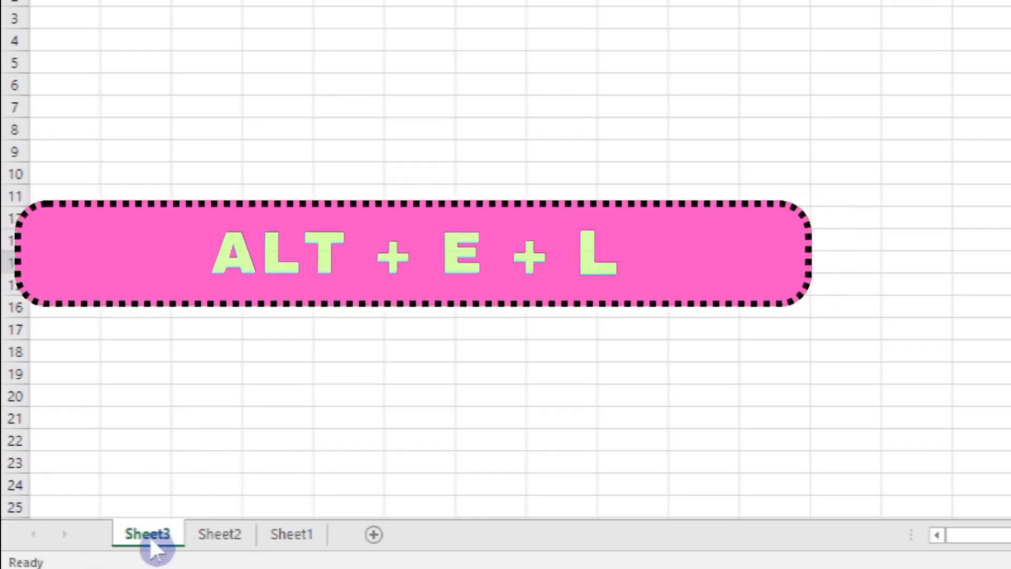
- Delete the Sheet3 and Sheet2 worksheets from the workbook
{"action": "left_click", "coordinate": [161, 542]}
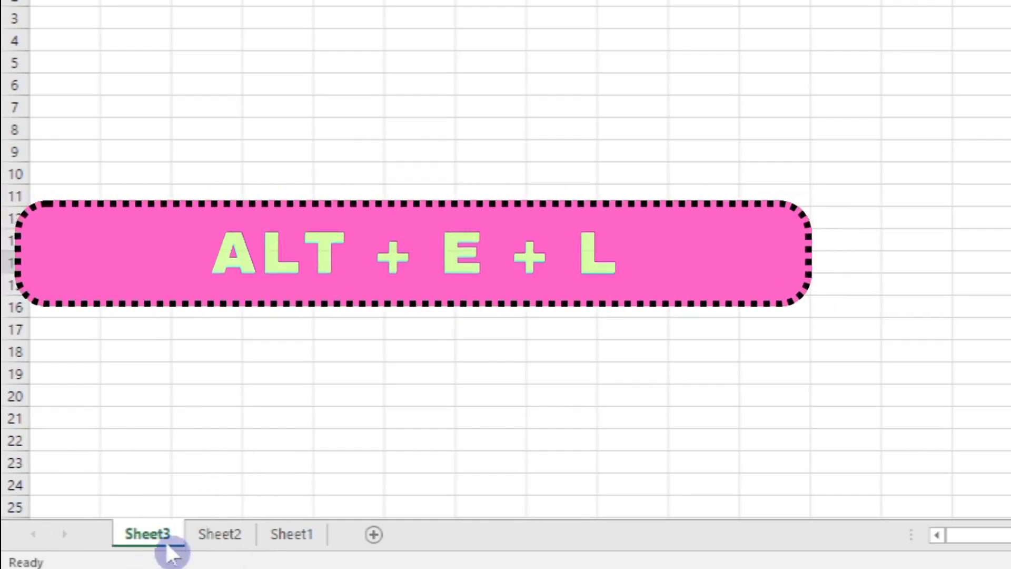
{"action": "key", "text": "alt+e"}
{"action": "key", "text": "l"}
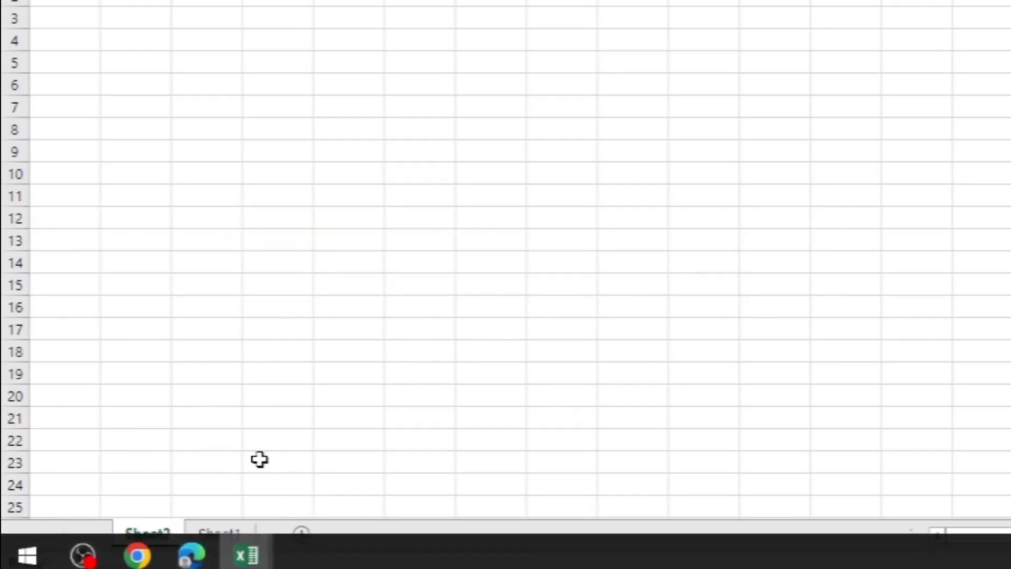
{"action": "left_click", "coordinate": [164, 540]}
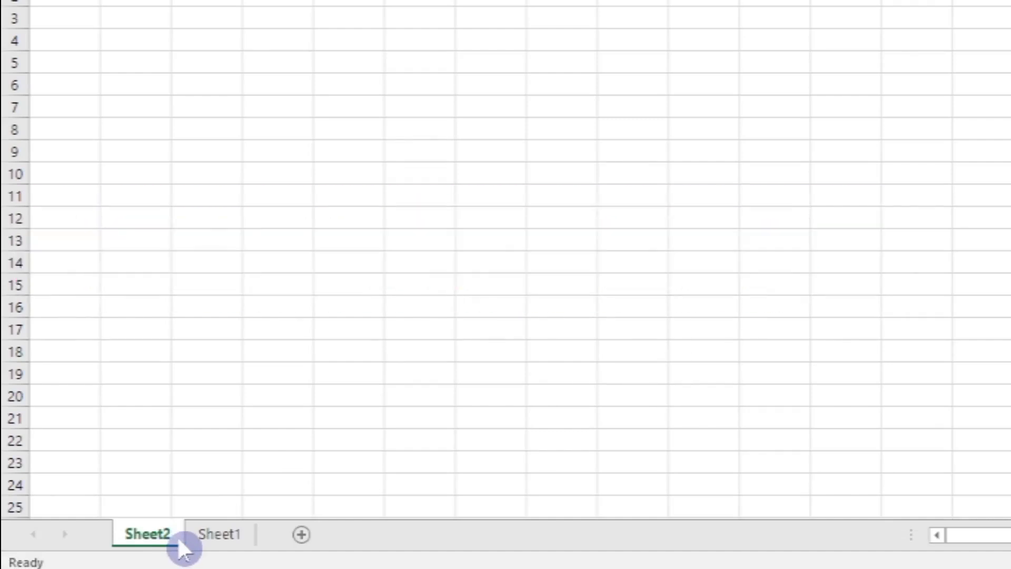
{"action": "key", "text": "alt+e"}
{"action": "key", "text": "l"}
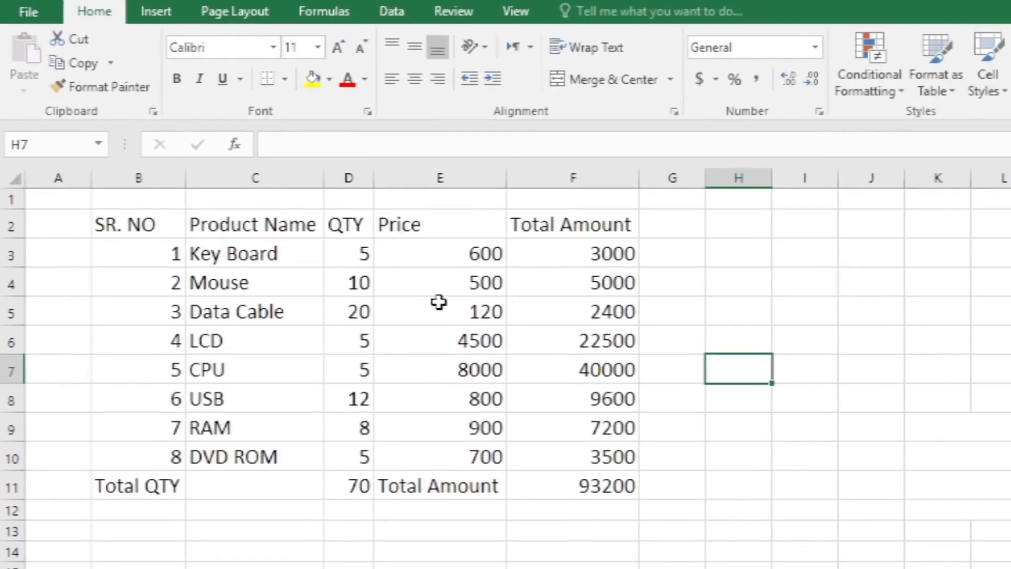
- Select the whole product list and convert the range B2:F11 into a table with headers
{"action": "left_click", "coordinate": [439, 301]}
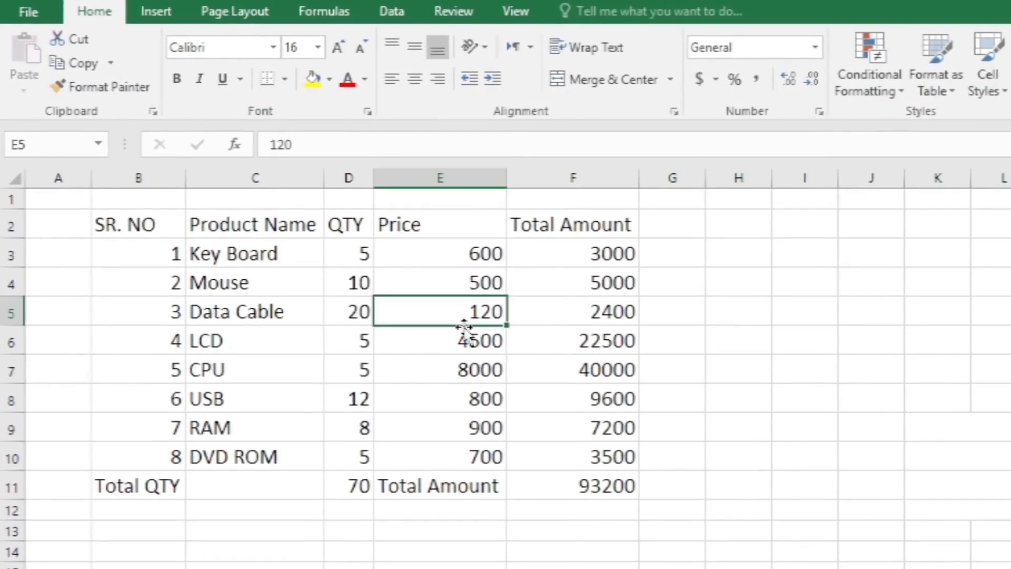
{"action": "key", "text": "ctrl+a"}
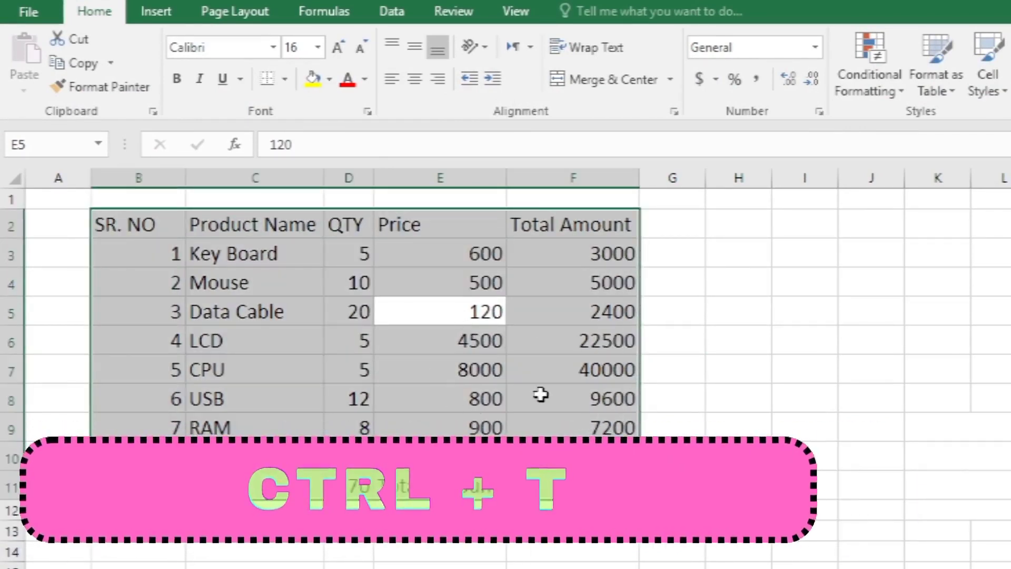
{"action": "key", "text": "ctrl+t"}
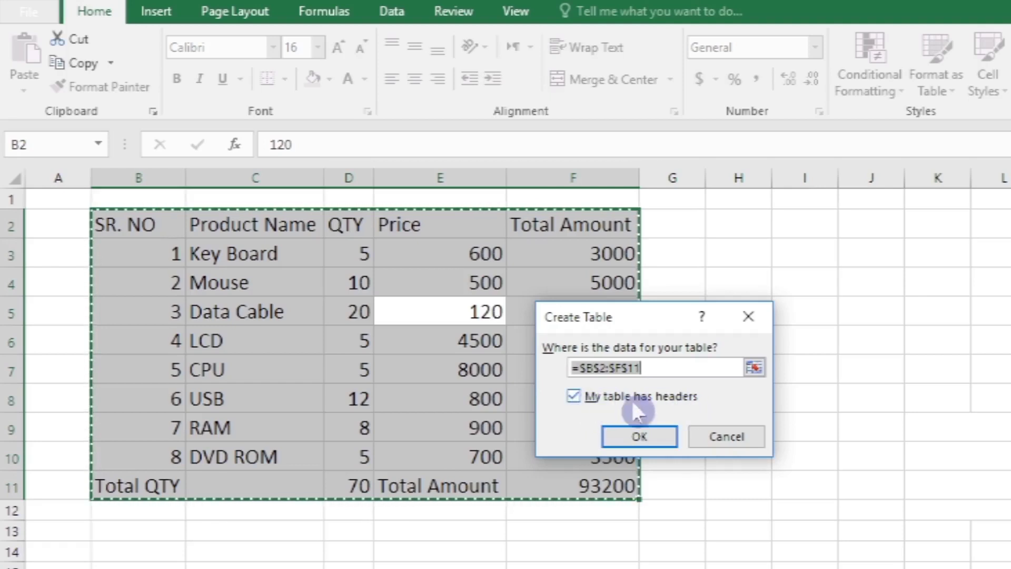
{"action": "left_click", "coordinate": [575, 367]}
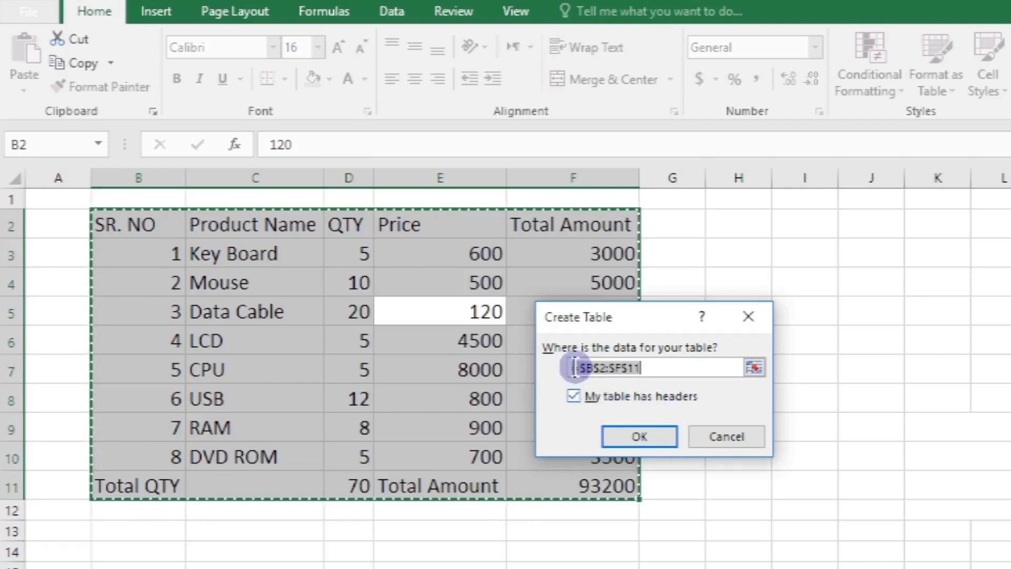
{"action": "left_click", "coordinate": [640, 436]}
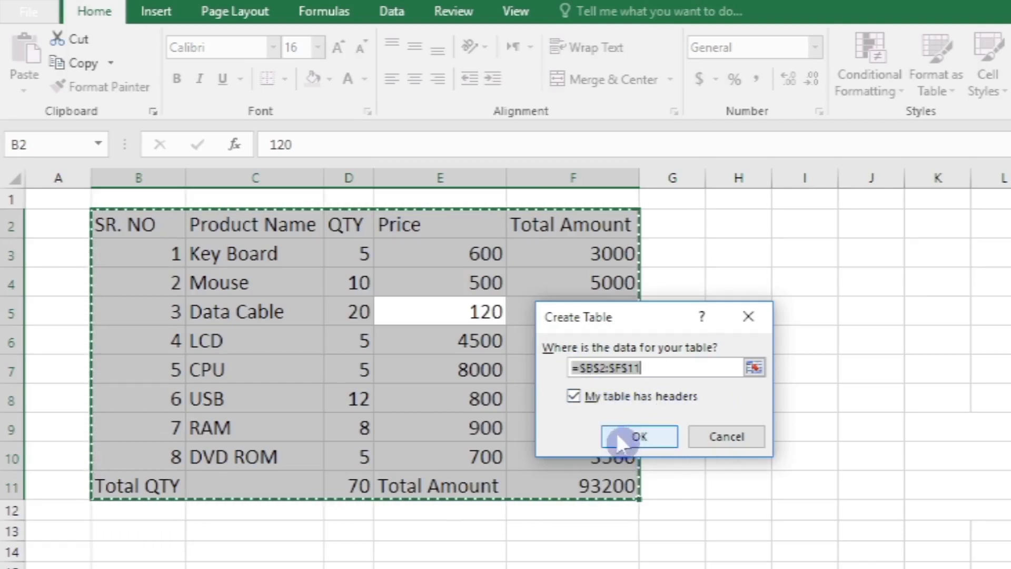
{"action": "left_click", "coordinate": [567, 398]}
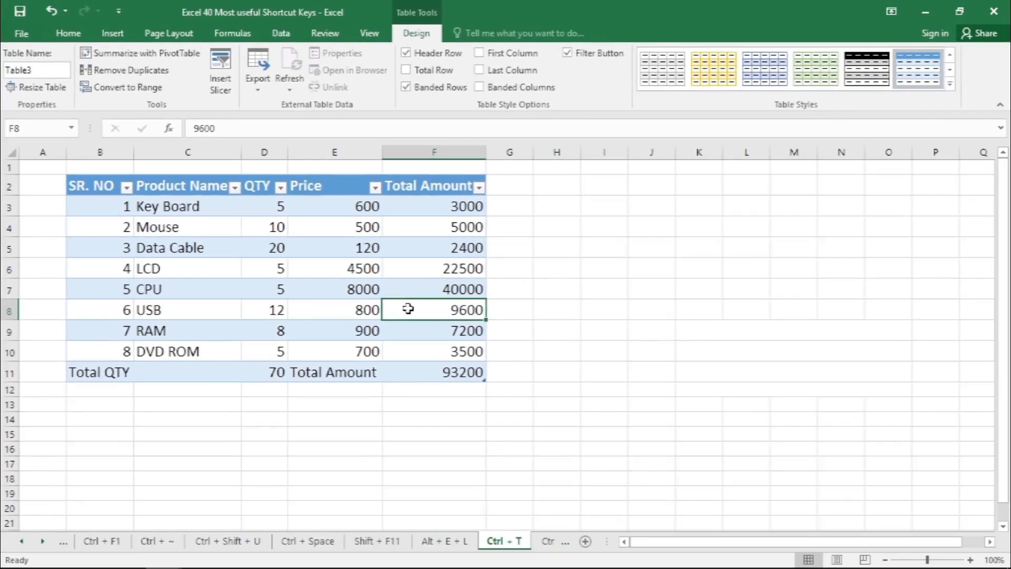
{"action": "left_click", "coordinate": [408, 306]}
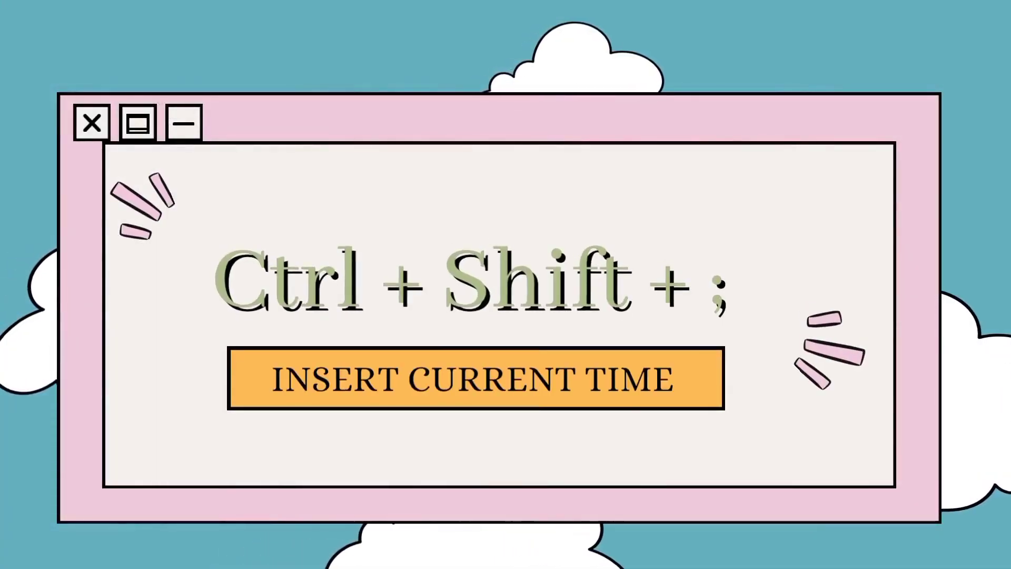
- Insert the current time in column K beside the orders table and format it as bold 18-point text with yellow fill
{"action": "left_click", "coordinate": [583, 202]}
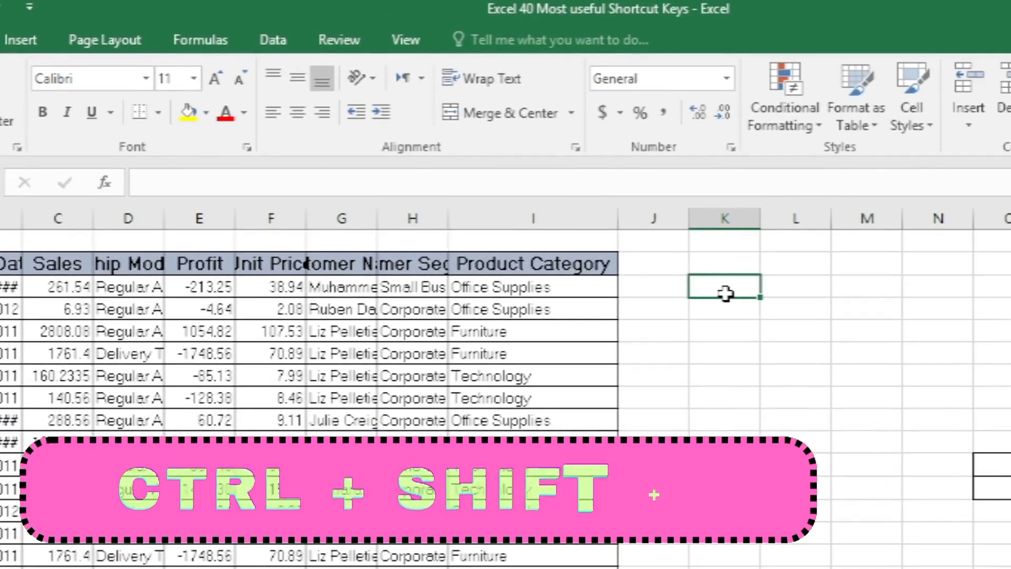
{"action": "key", "text": "ctrl+shift+semicolon"}
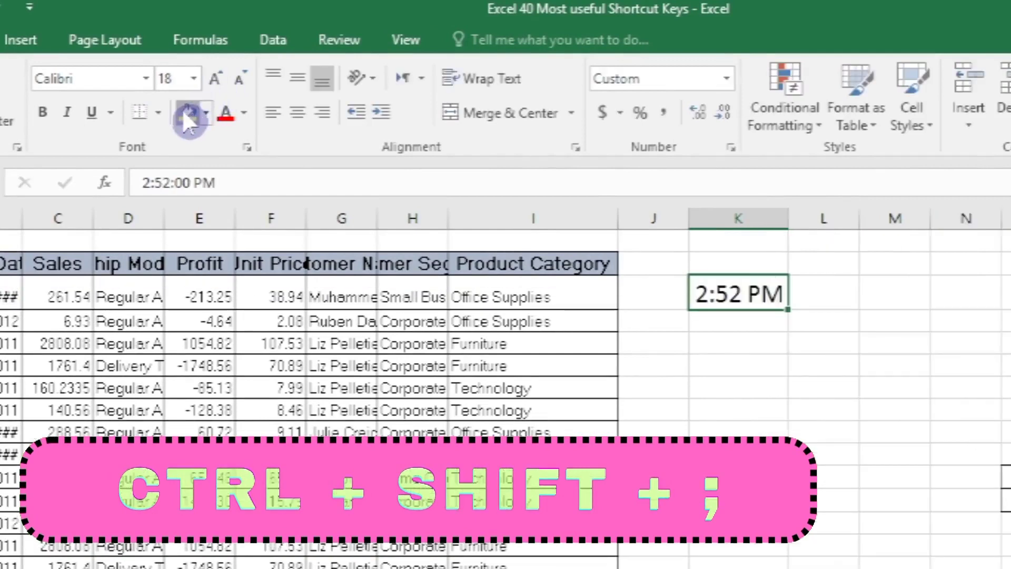
{"action": "left_click", "coordinate": [182, 110]}
{"action": "left_click", "coordinate": [44, 112]}
{"action": "left_click", "coordinate": [777, 337]}
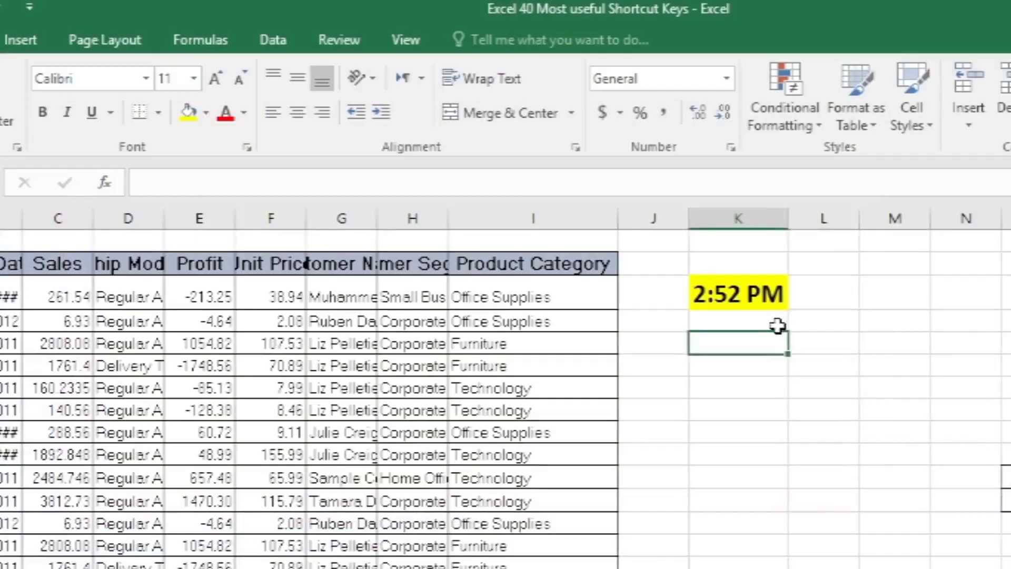
- Insert the current date in column K, two rows below the time
{"action": "left_click", "coordinate": [821, 321]}
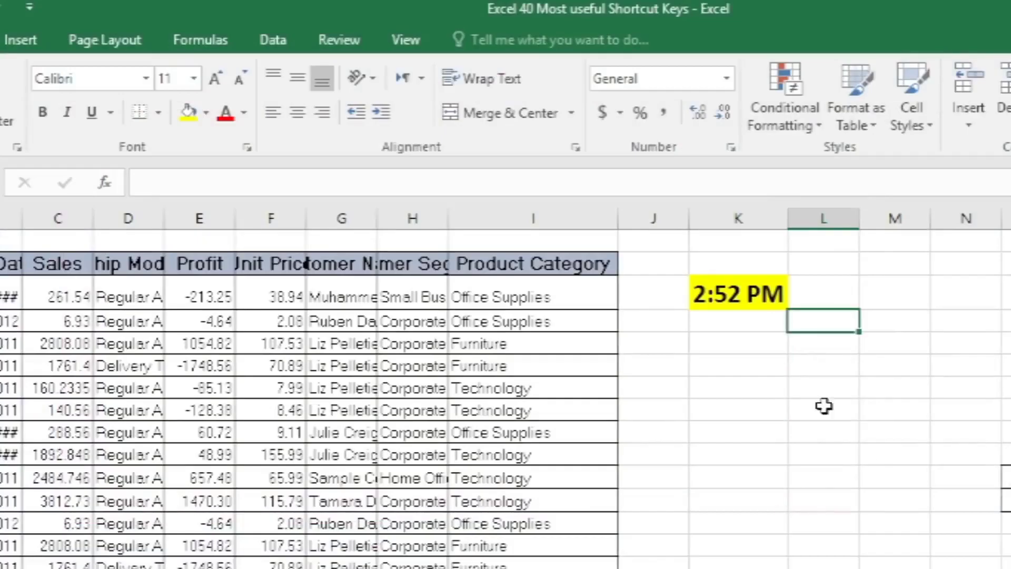
{"action": "left_click", "coordinate": [752, 343]}
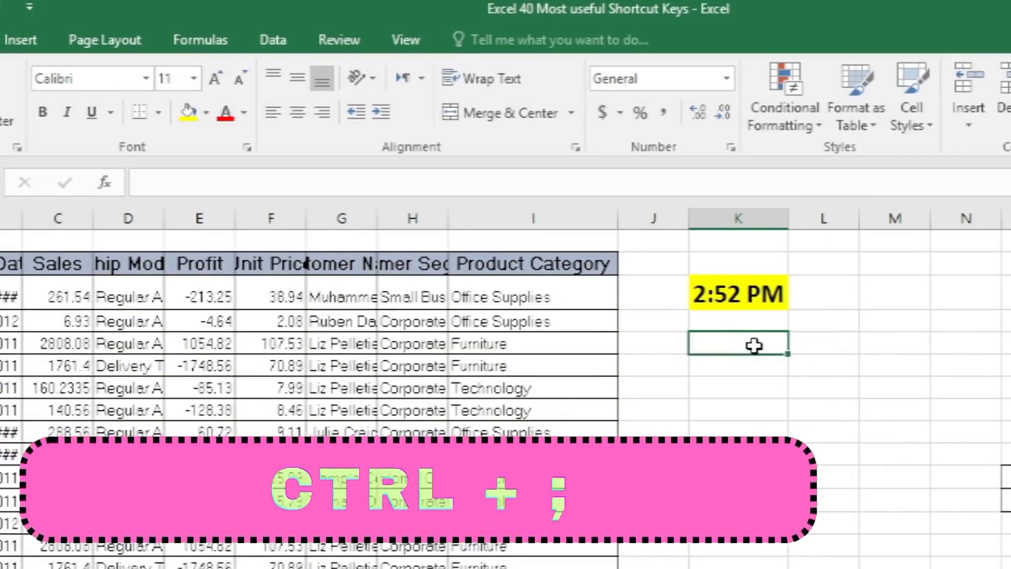
{"action": "key", "text": "ctrl+semicolon"}
{"action": "key", "text": "Up"}
{"action": "left_click", "coordinate": [12, 120]}
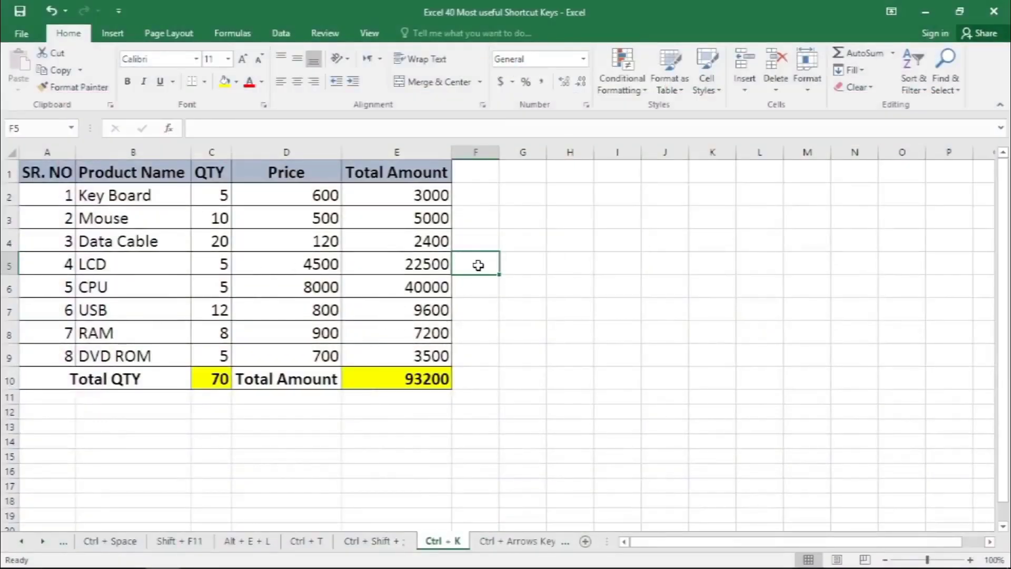
- Insert a hyperlink in cell F2 of the product table sheet to the existing file Book1.xlsx on the Desktop
{"action": "left_click", "coordinate": [471, 196]}
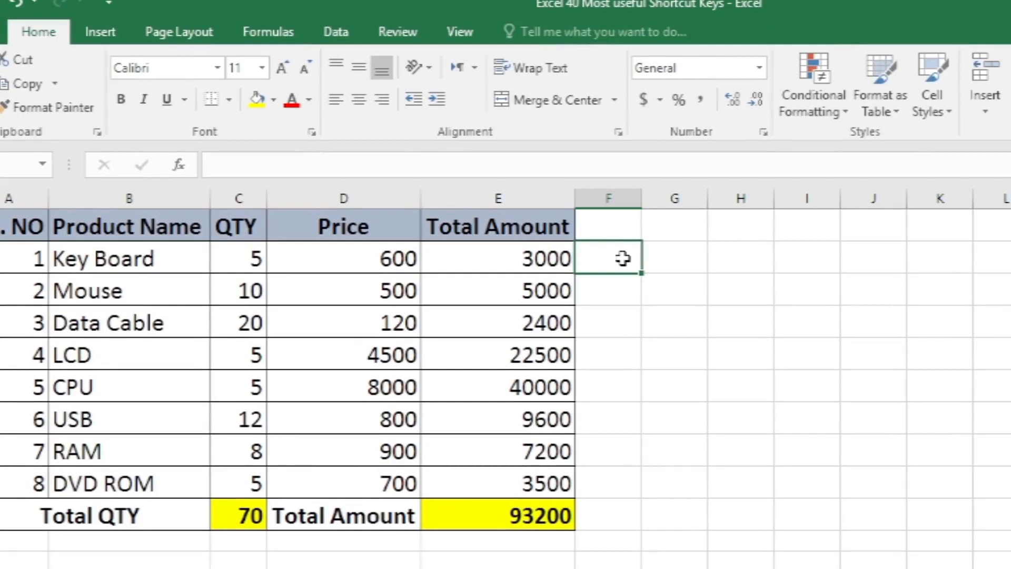
{"action": "key", "text": "ctrl+k"}
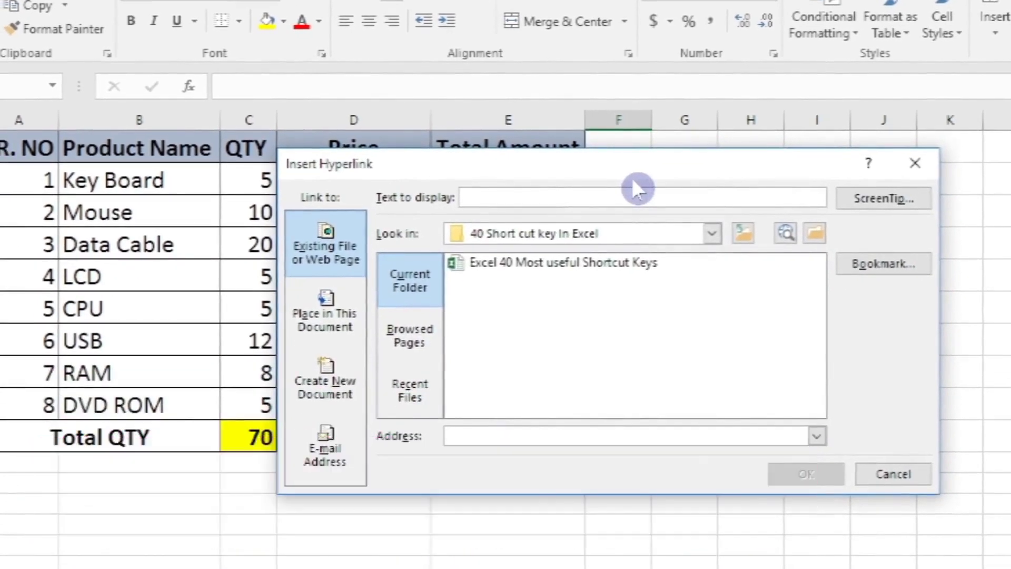
{"action": "left_click", "coordinate": [642, 378]}
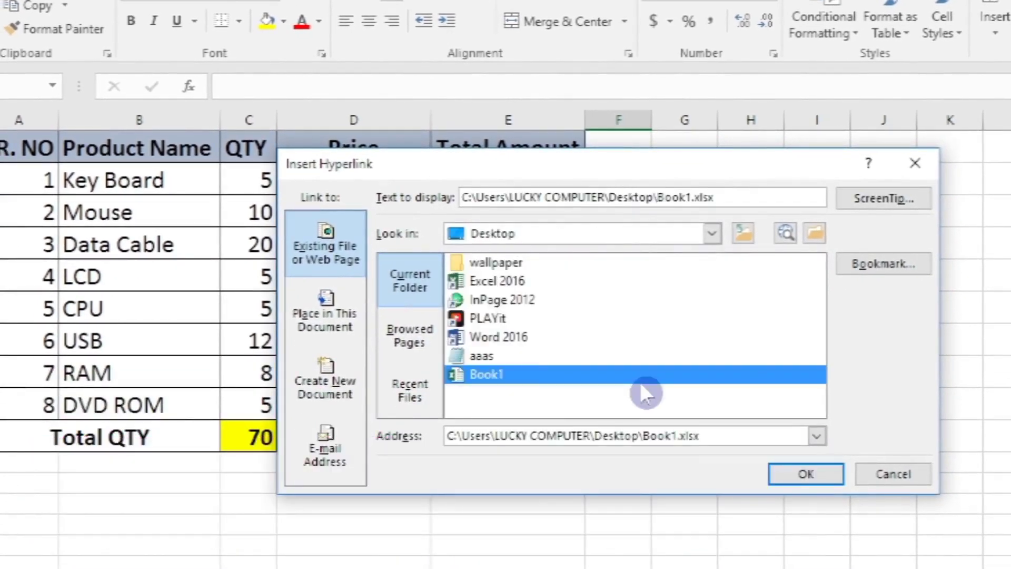
{"action": "left_click", "coordinate": [327, 309]}
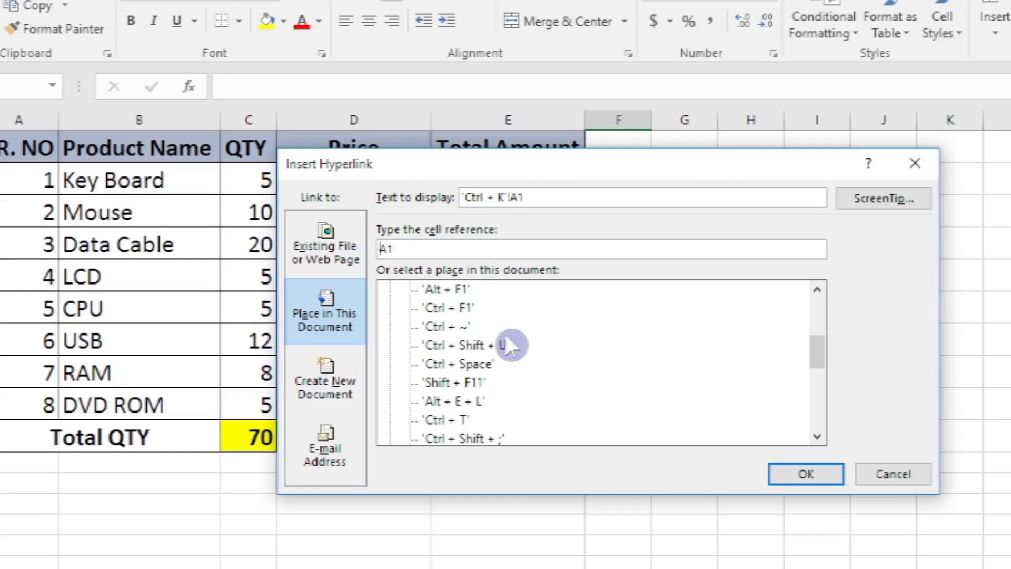
{"action": "left_click", "coordinate": [332, 246]}
{"action": "left_click", "coordinate": [482, 373]}
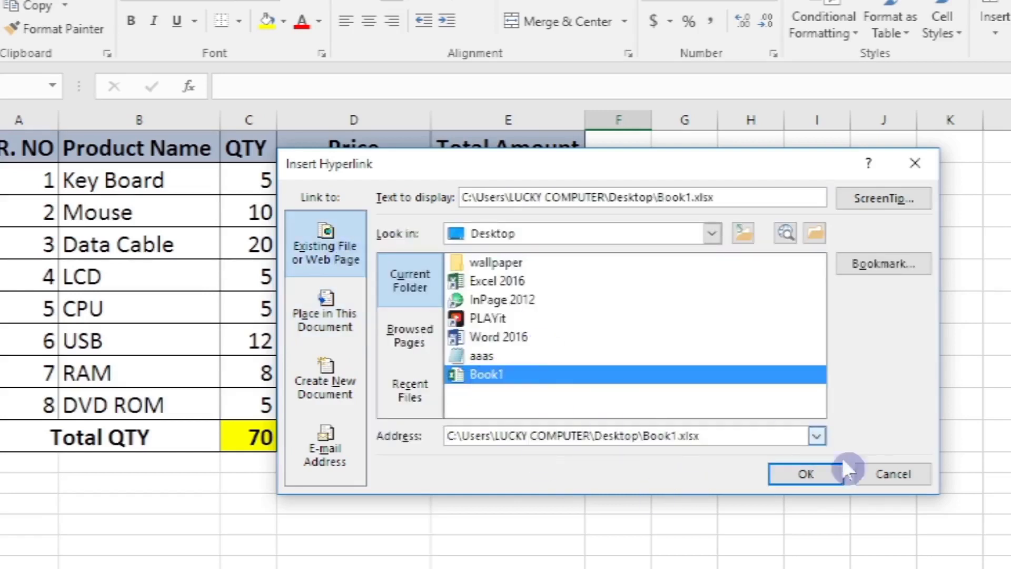
{"action": "left_click", "coordinate": [815, 473]}
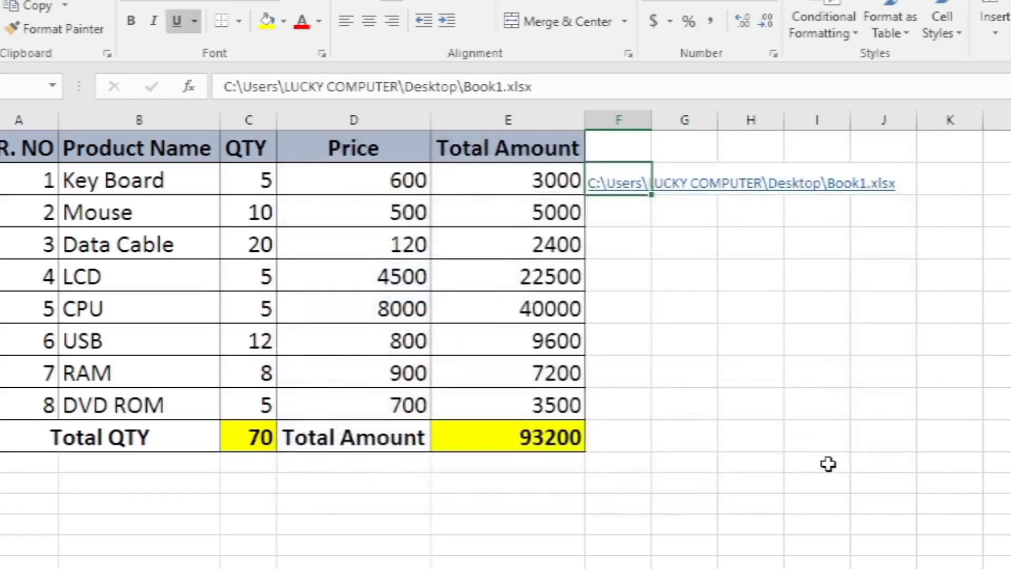
- Follow the Book1.xlsx hyperlink in cell F2 to view the linked workbook
{"action": "left_click", "coordinate": [723, 185]}
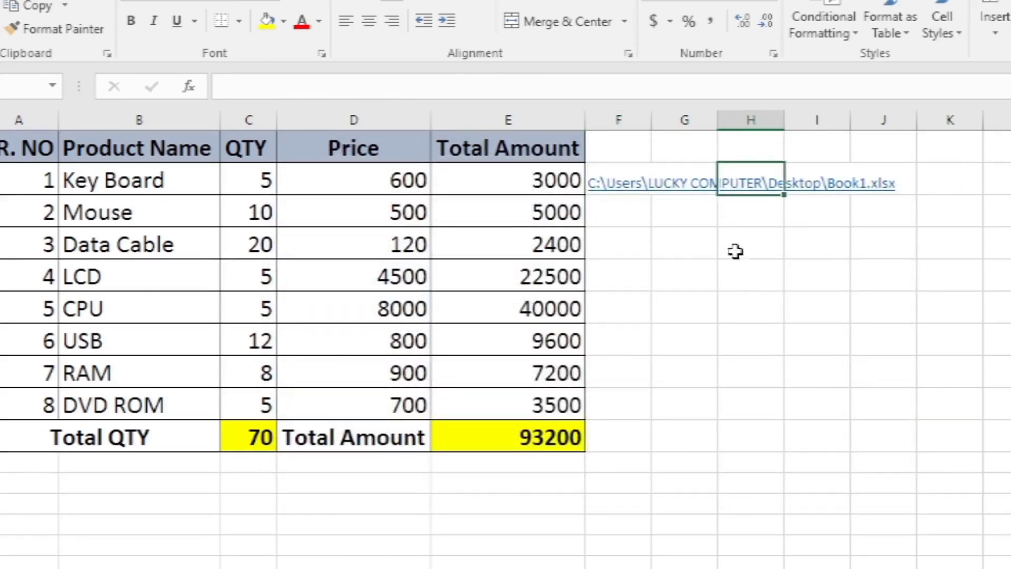
{"action": "left_click", "coordinate": [611, 195]}
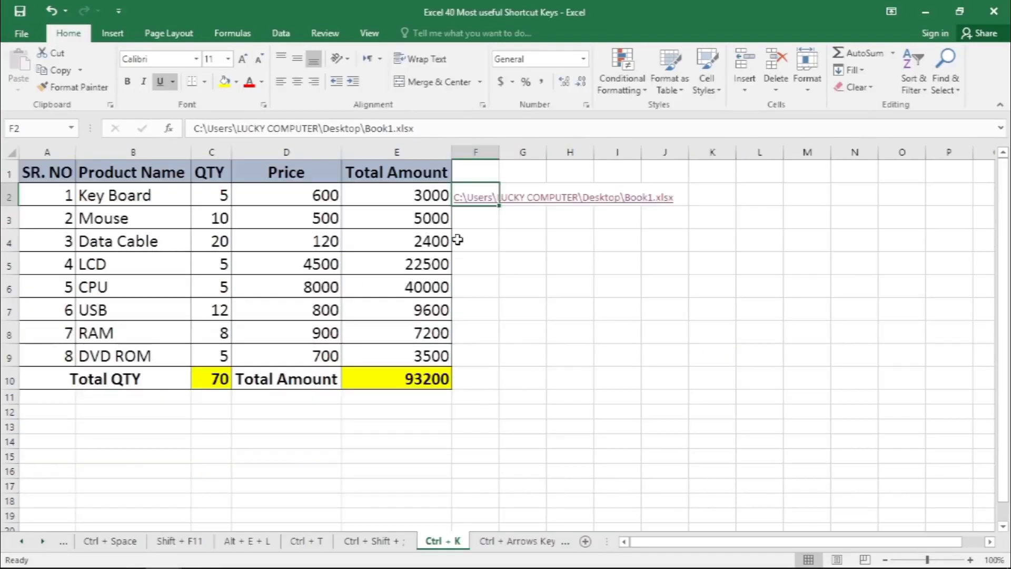
{"action": "left_click", "coordinate": [457, 240]}
- Return to the product table workbook and remove the hyperlink from cell F2
{"action": "key", "text": "ctrl+k"}
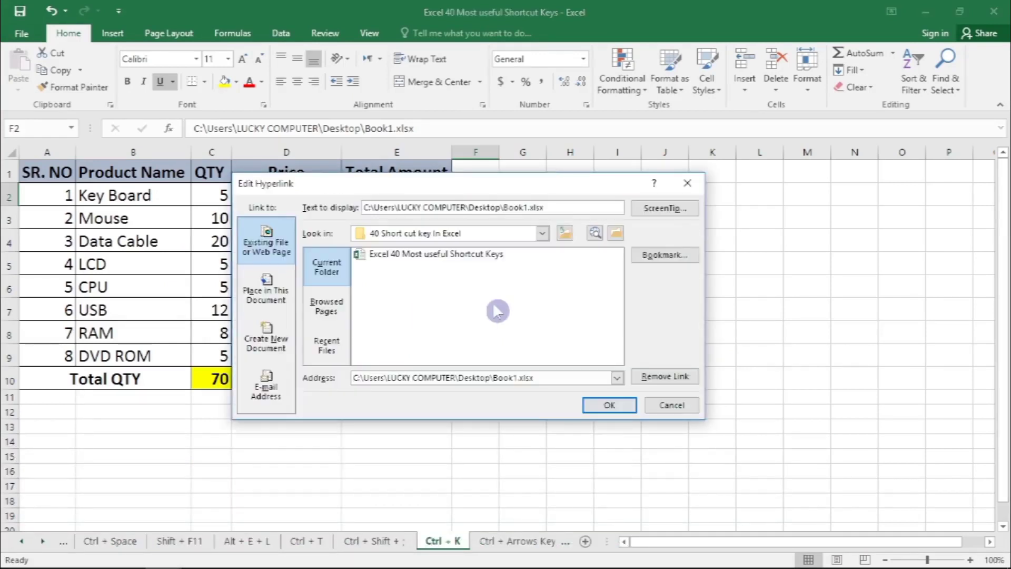
{"action": "left_click", "coordinate": [652, 375]}
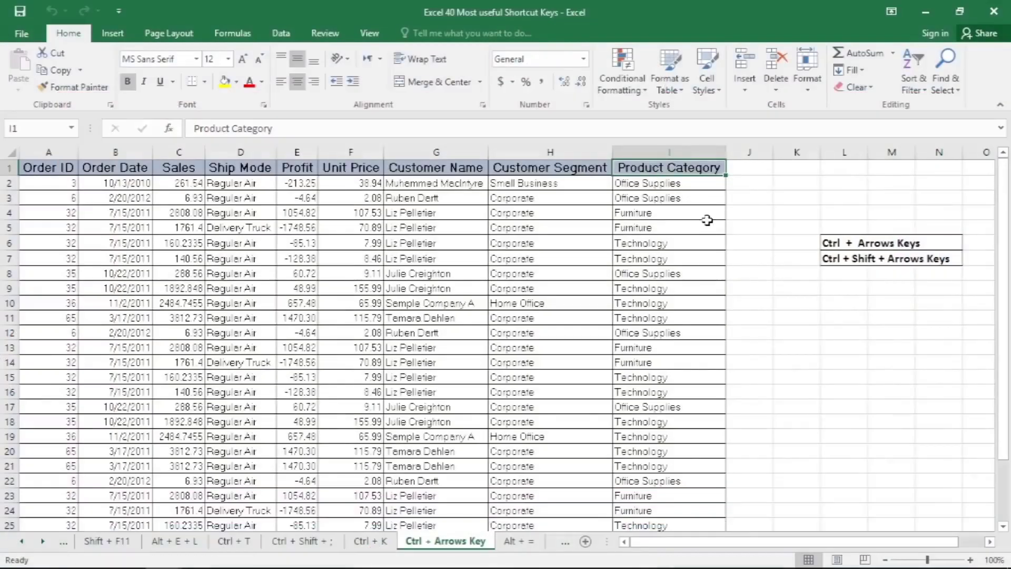
- Jump from the Product Category header to the last filled cell of that column in the orders table
{"action": "scroll", "coordinate": [707, 220], "scroll_direction": "down", "scroll_amount": 6}
{"action": "scroll", "coordinate": [703, 219], "scroll_direction": "up", "scroll_amount": 6}
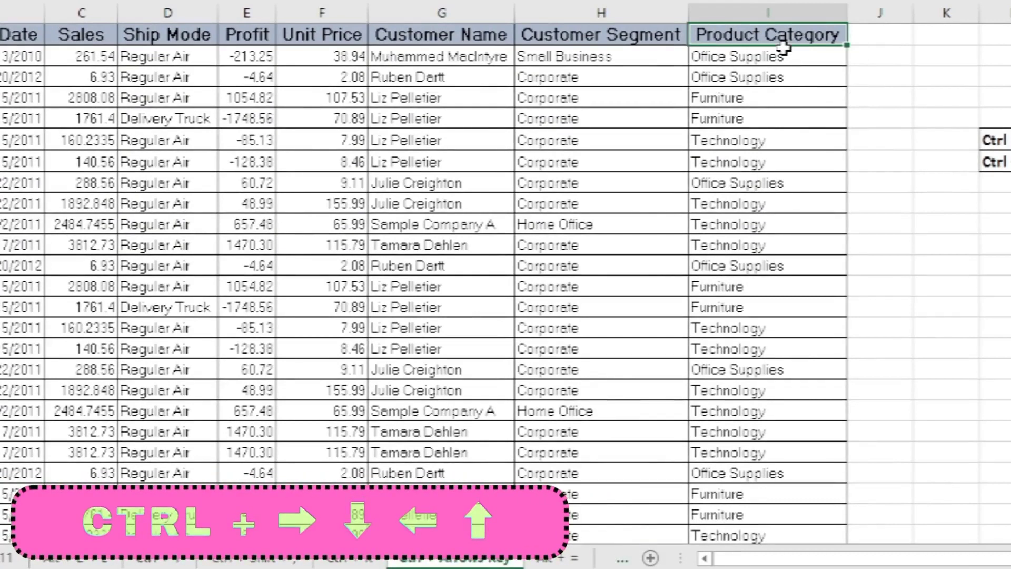
{"action": "key", "text": "ctrl+Down"}
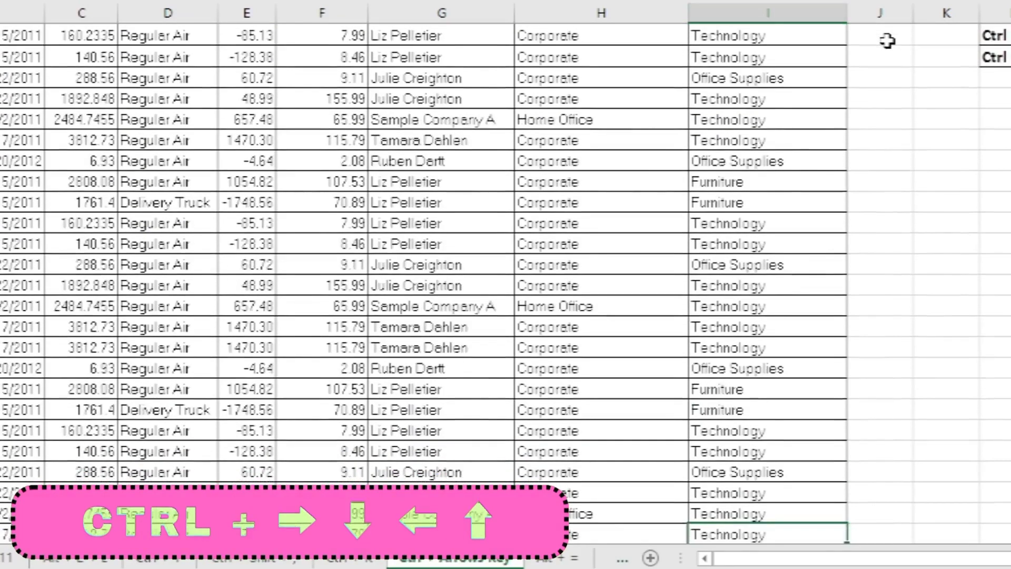
{"action": "scroll", "coordinate": [790, 393], "scroll_direction": "down", "scroll_amount": 2}
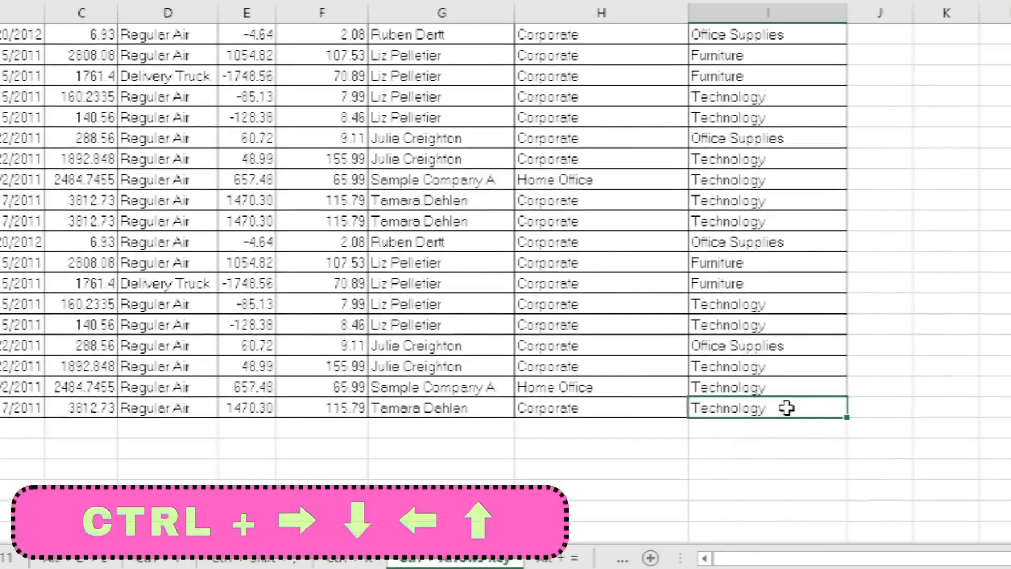
- Jump from the last Product Category entry up to its header, across to the Order ID header and back along the header row
{"action": "key", "text": "ctrl"}
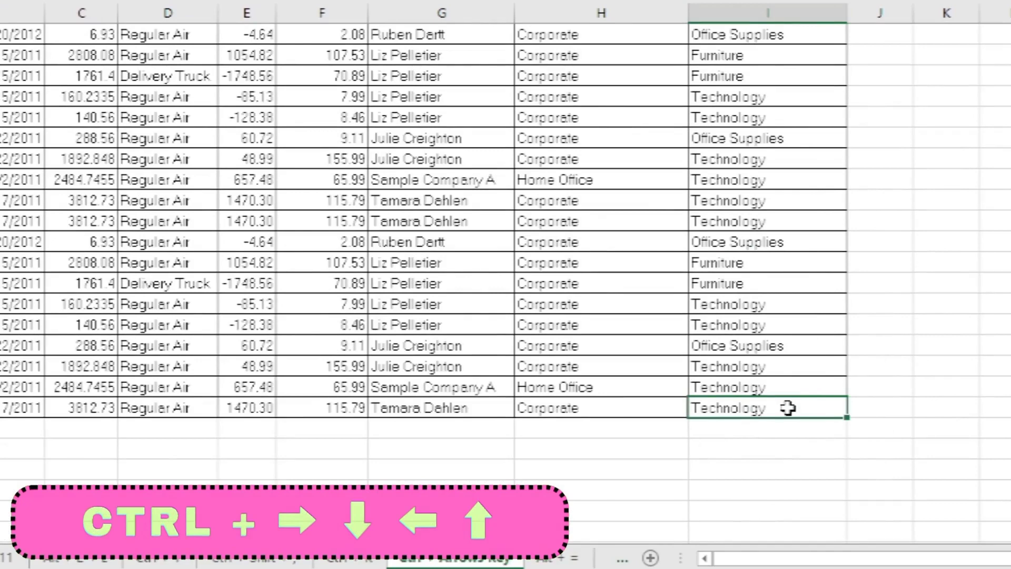
{"action": "key", "text": "ctrl+Up"}
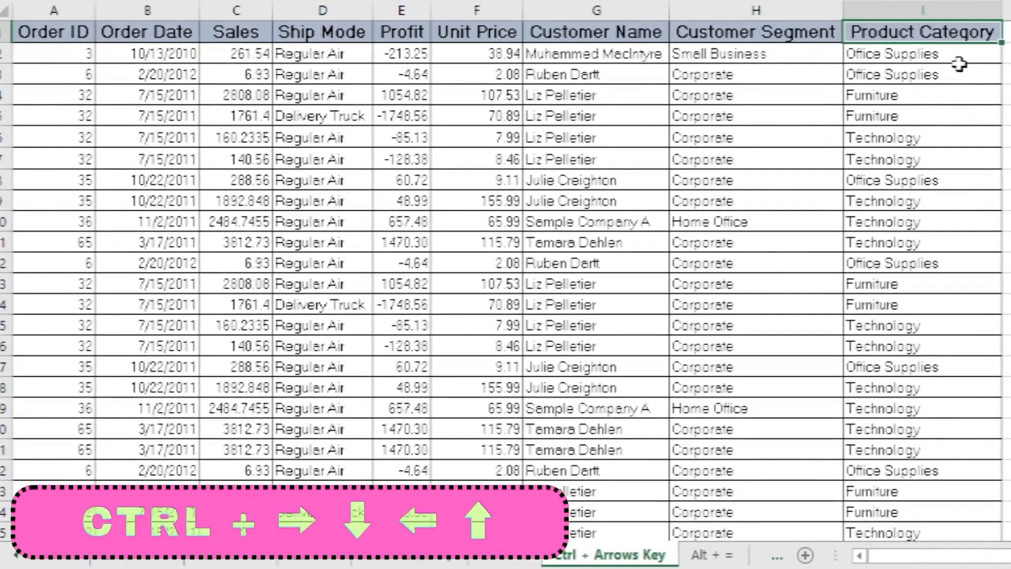
{"action": "key", "text": "ctrl+Left"}
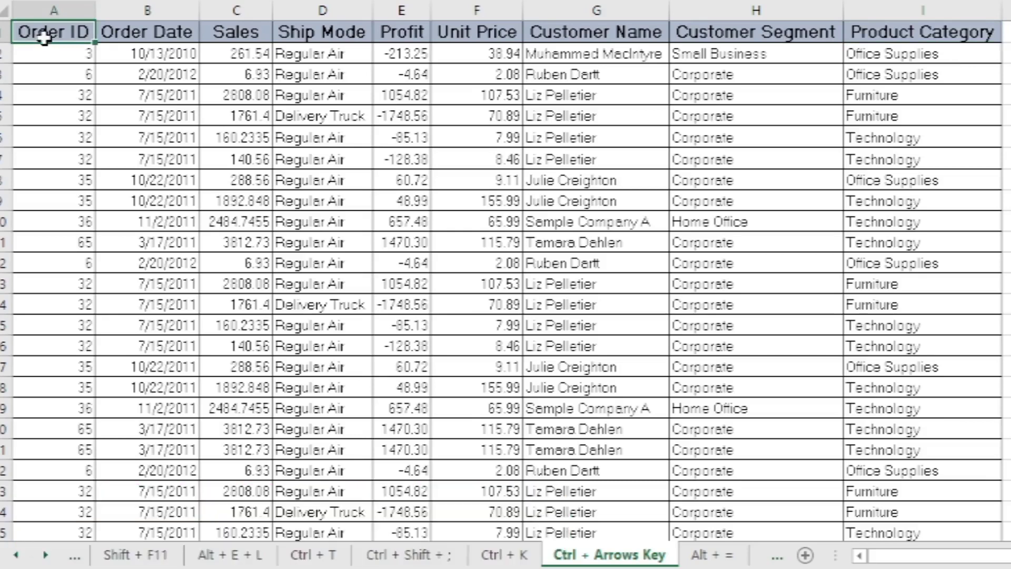
{"action": "key", "text": "ctrl+Right"}
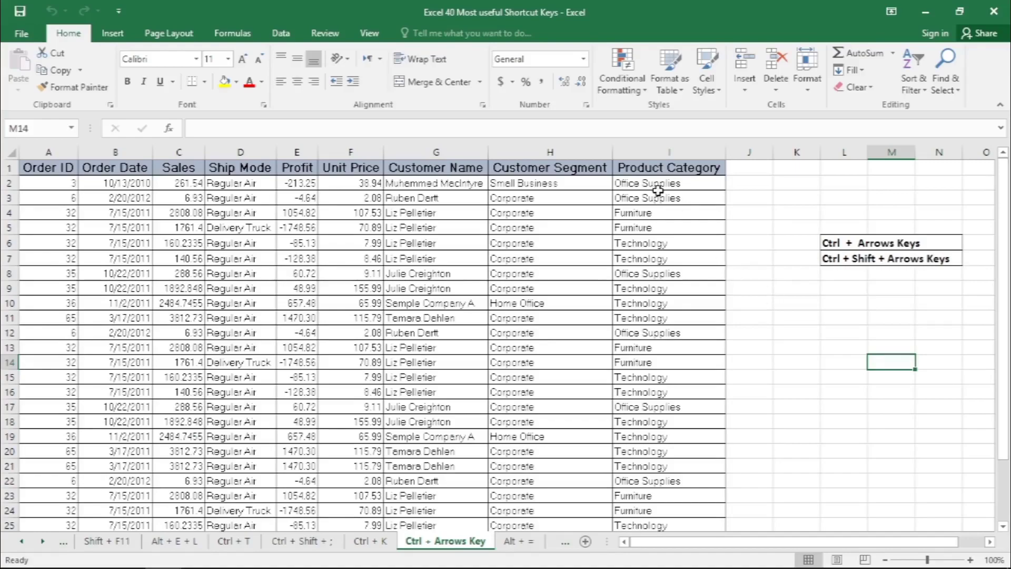
- Jump from the Product Category header to the last filled cell of the column and back up to the header
{"action": "left_click", "coordinate": [654, 173]}
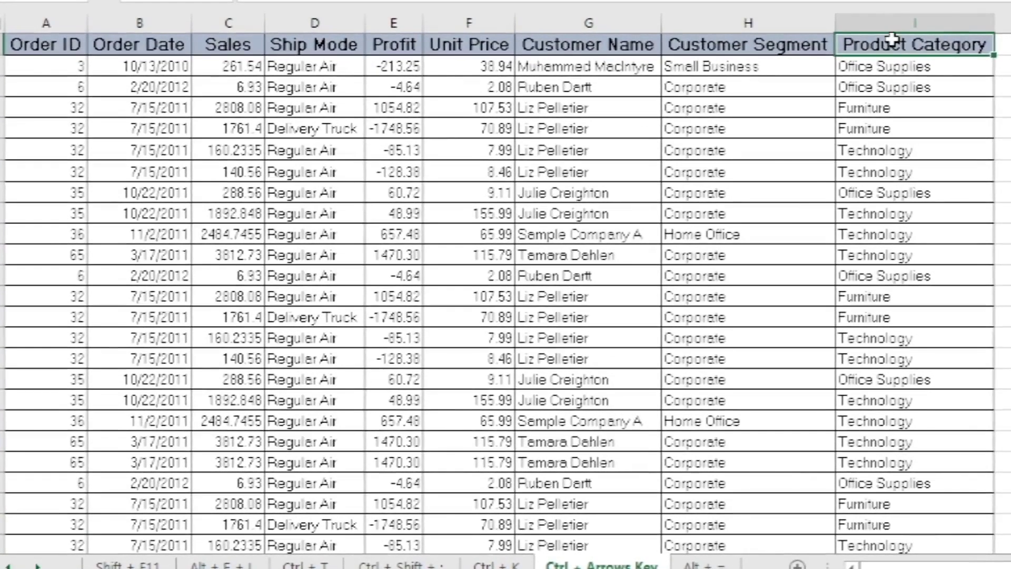
{"action": "key", "text": "ctrl+Down"}
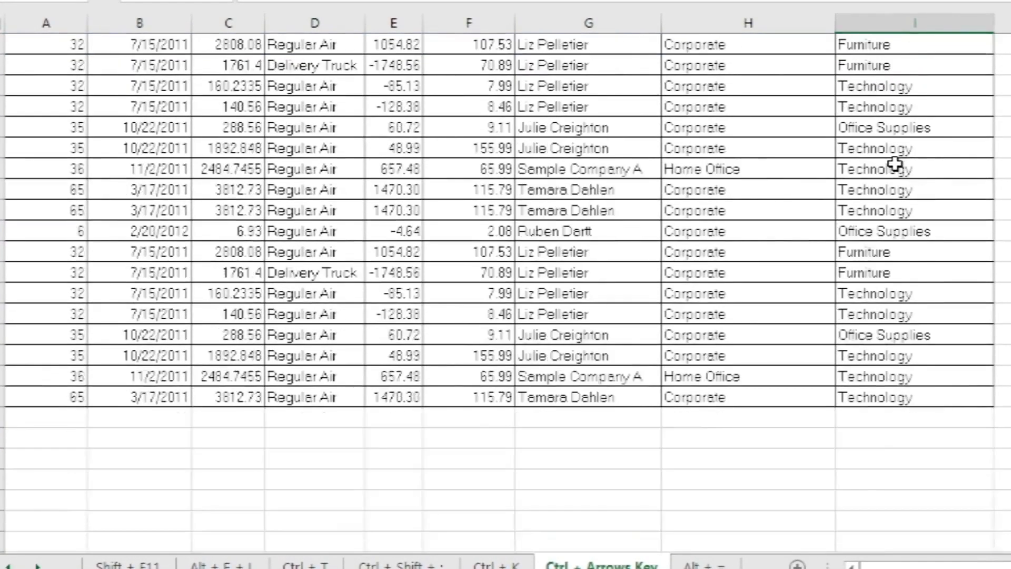
{"action": "key", "text": "ctrl+Up"}
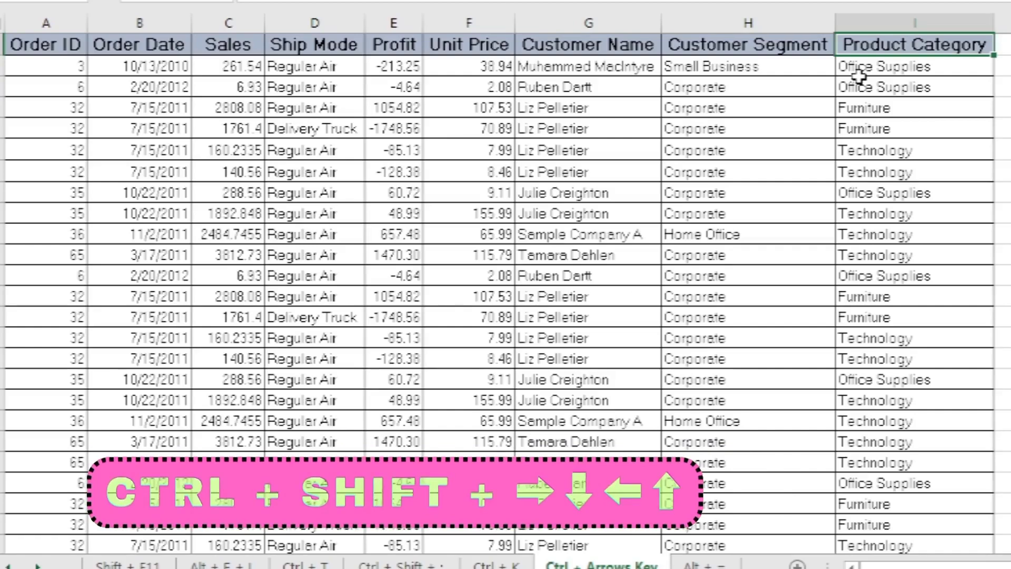
- Select the Product Category column from its header to its last entry, review the range, and shrink the selection back to the header
{"action": "key", "text": "ctrl+shift+Down"}
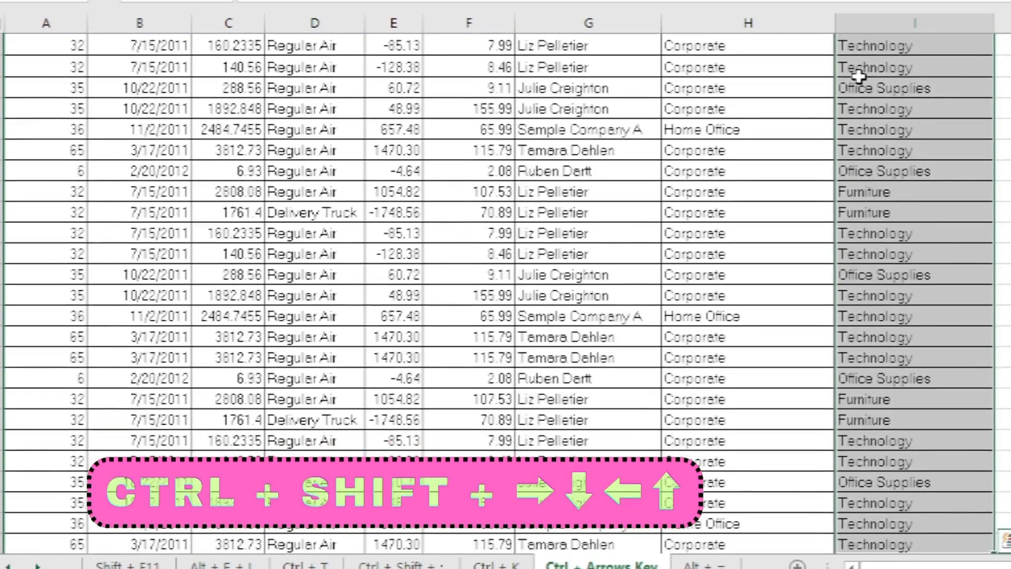
{"action": "scroll", "coordinate": [972, 156], "scroll_direction": "up", "scroll_amount": 10}
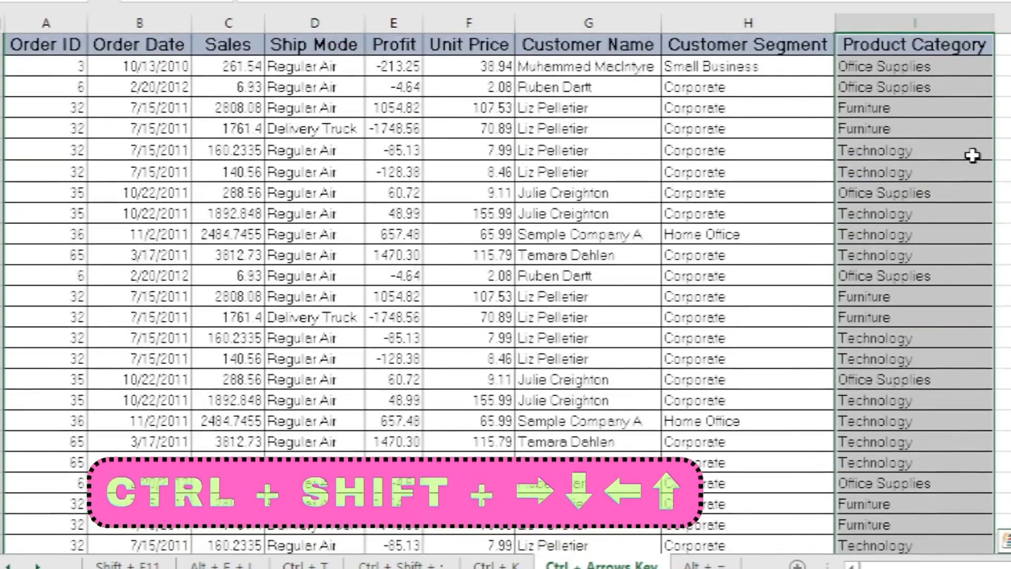
{"action": "scroll", "coordinate": [972, 156], "scroll_direction": "down", "scroll_amount": 2}
{"action": "scroll", "coordinate": [973, 155], "scroll_direction": "up", "scroll_amount": 2}
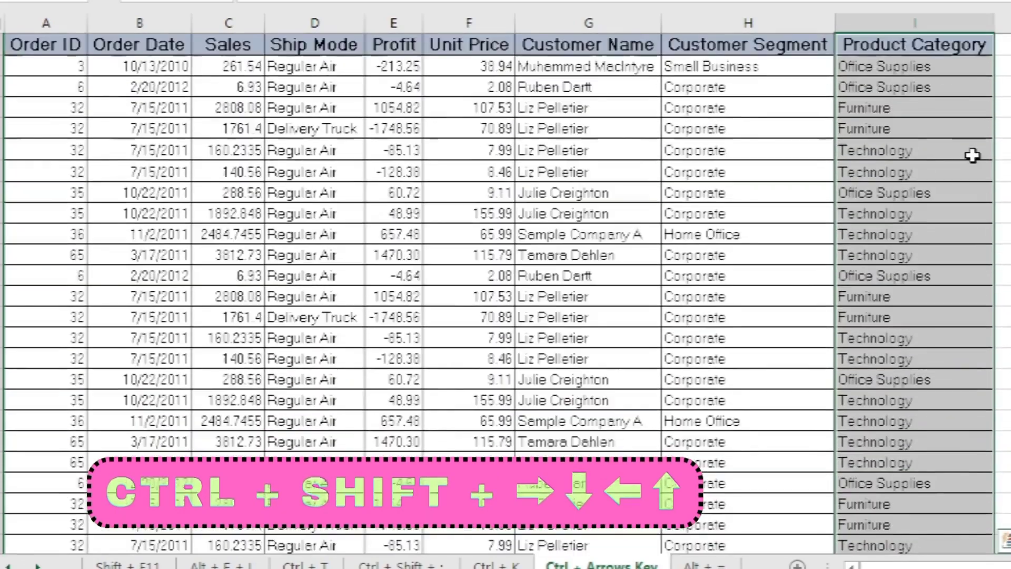
{"action": "scroll", "coordinate": [972, 155], "scroll_direction": "down", "scroll_amount": 1}
{"action": "key", "text": "ctrl+shift+Up"}
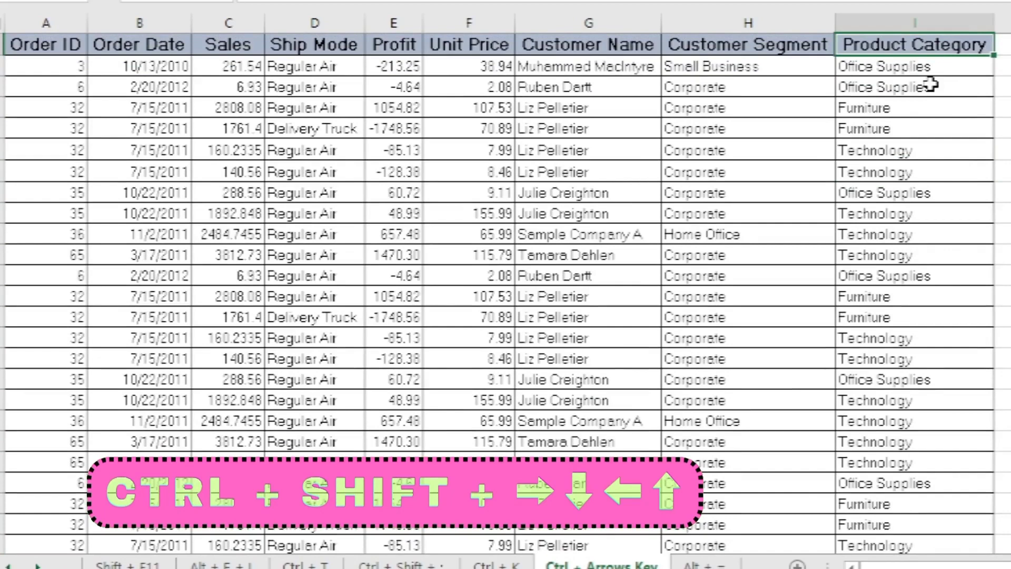
- Select the entire orders table by extending the selection from the Order ID header across the header row and down to the last row
{"action": "key", "text": "ctrl+Left"}
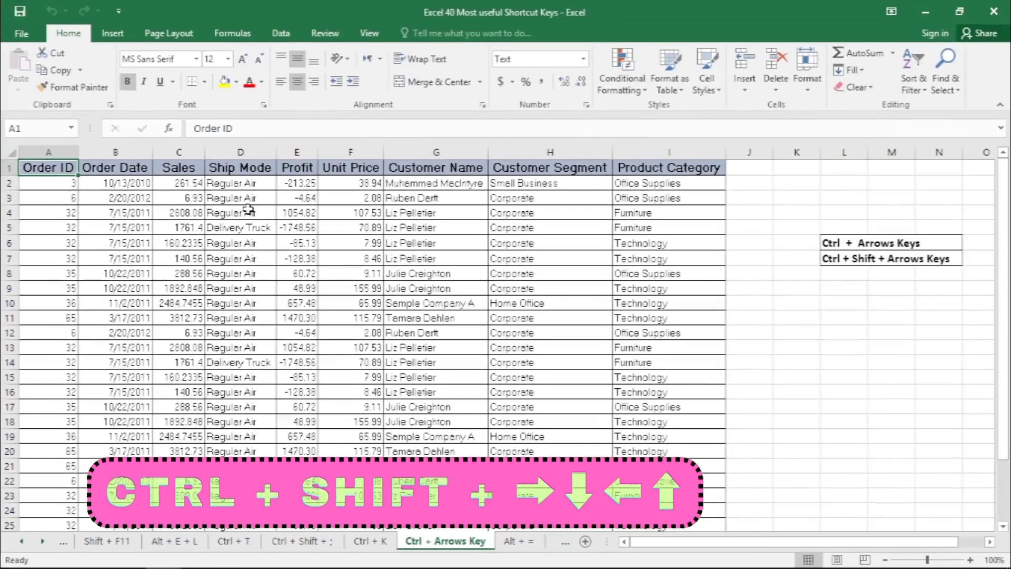
{"action": "key", "text": "ctrl+shift+Right"}
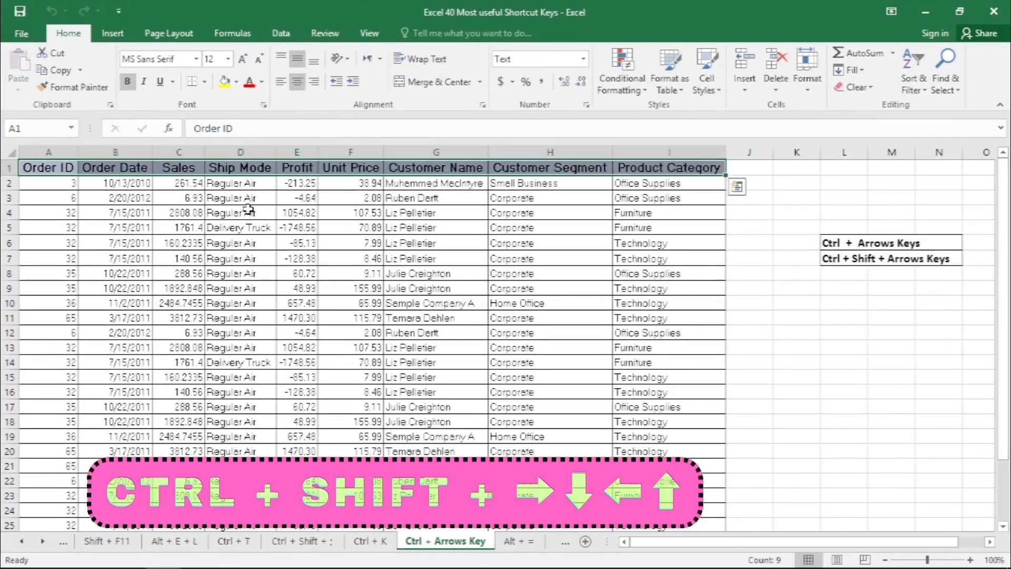
{"action": "key", "text": "ctrl+shift+Down"}
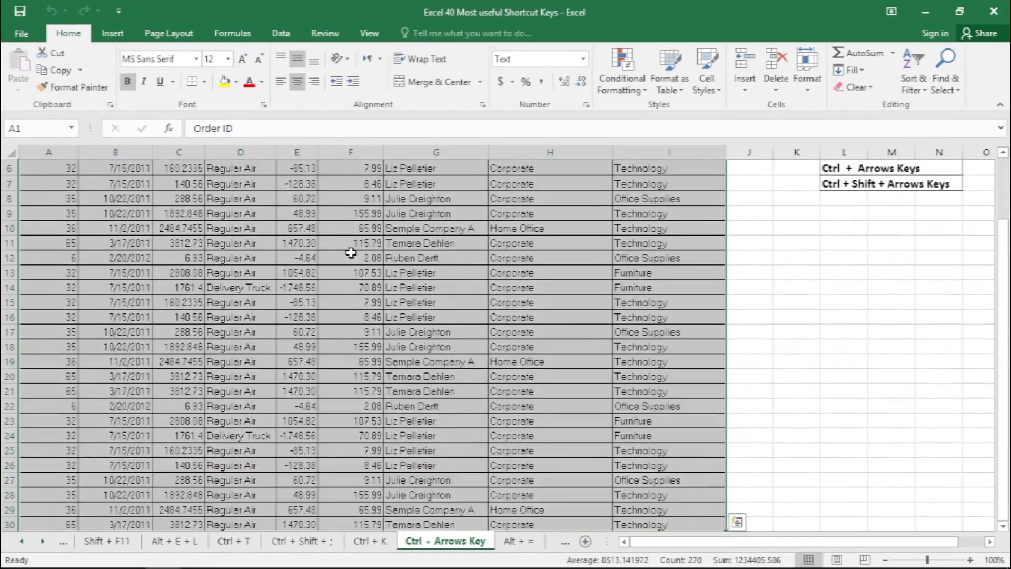
{"action": "scroll", "coordinate": [350, 253], "scroll_direction": "down", "scroll_amount": 3}
{"action": "scroll", "coordinate": [351, 252], "scroll_direction": "up", "scroll_amount": 5}
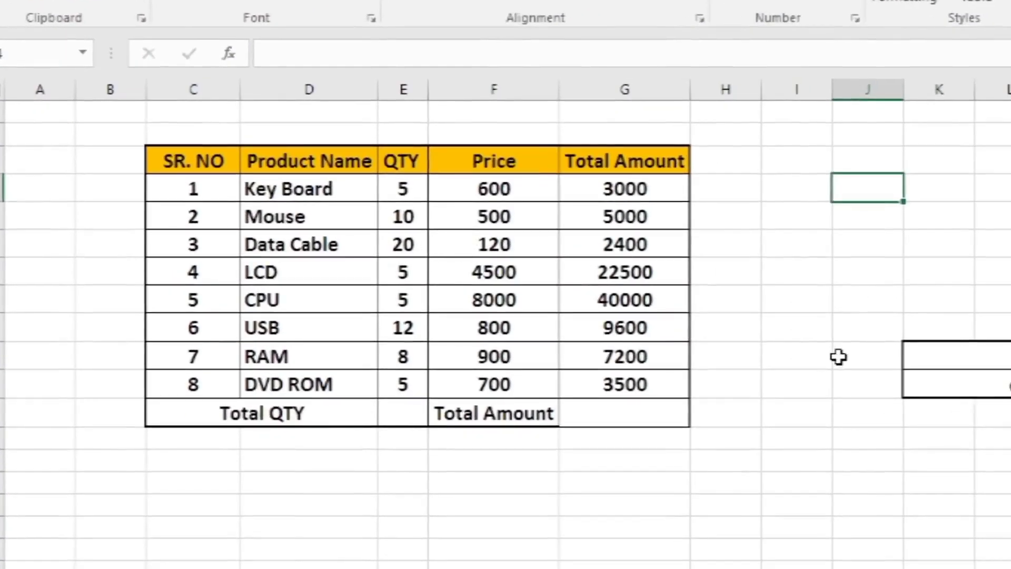
- AutoSum the Total Amount column G4:G11 in cell G12 and fill the result cell yellow
{"action": "left_click", "coordinate": [414, 370]}
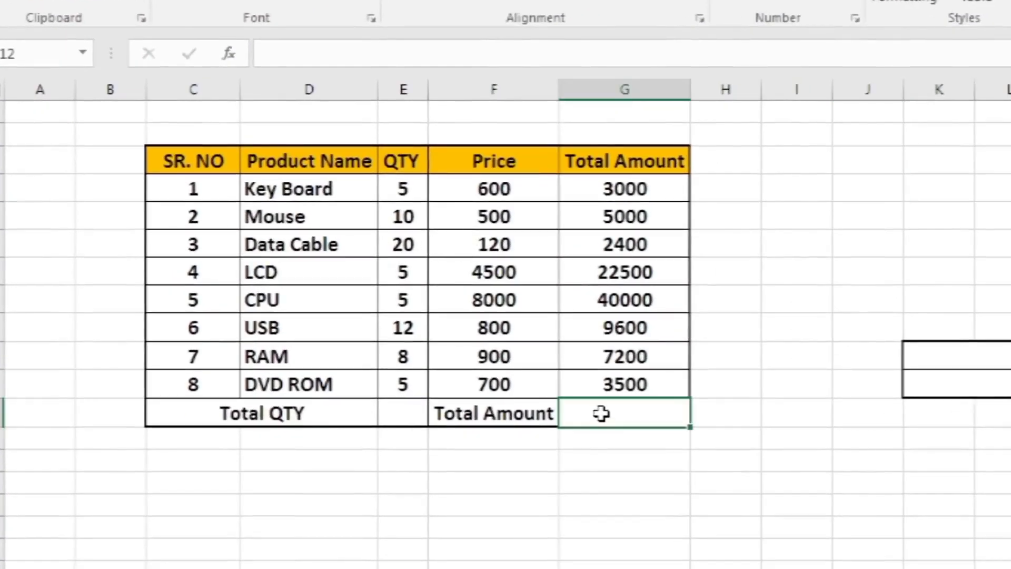
{"action": "left_click", "coordinate": [605, 411]}
{"action": "left_click", "coordinate": [605, 412]}
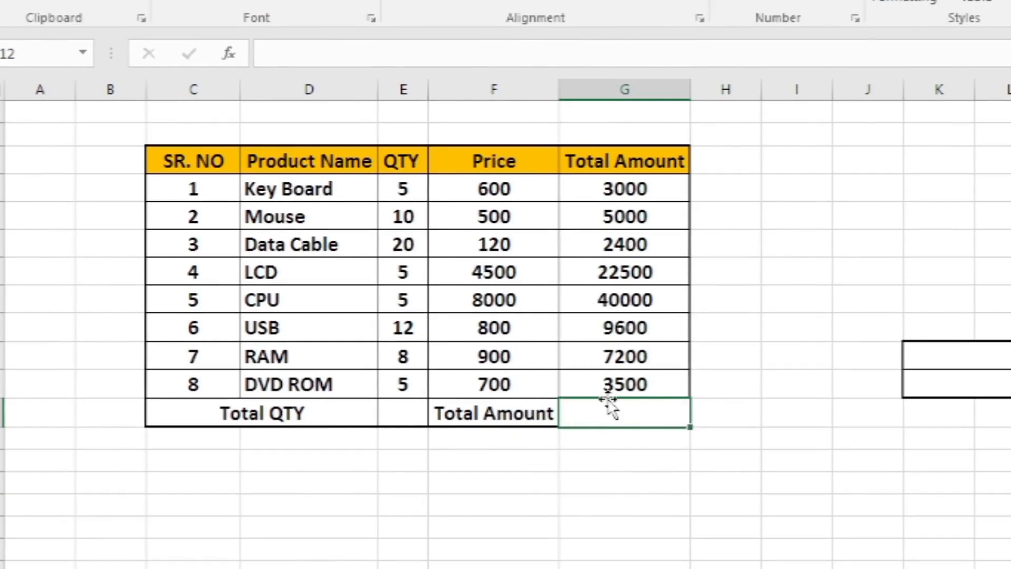
{"action": "key", "text": "alt+equal"}
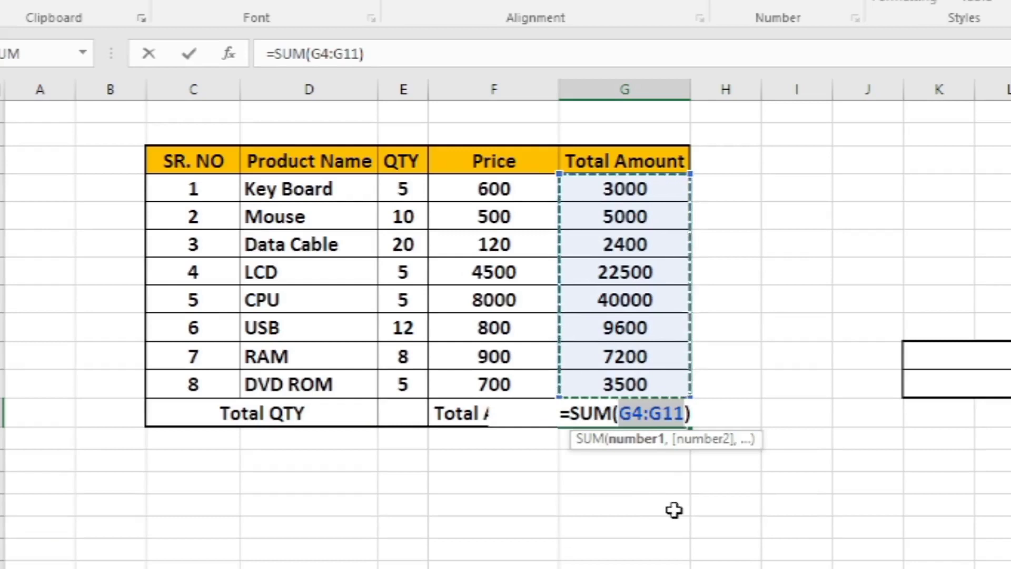
{"action": "left_click", "coordinate": [666, 406]}
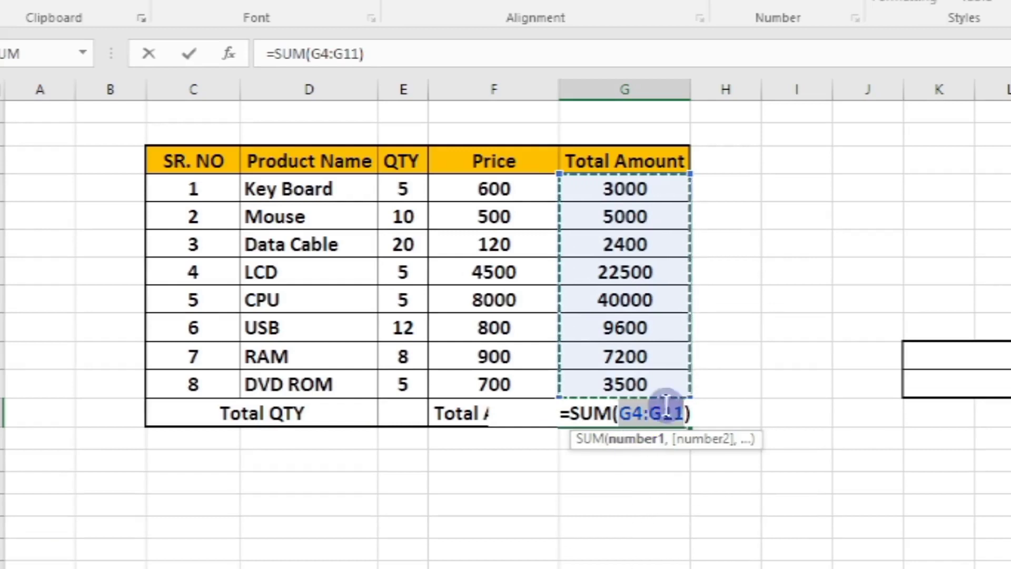
{"action": "key", "text": "ctrl+Return"}
{"action": "left_click", "coordinate": [322, 2]}
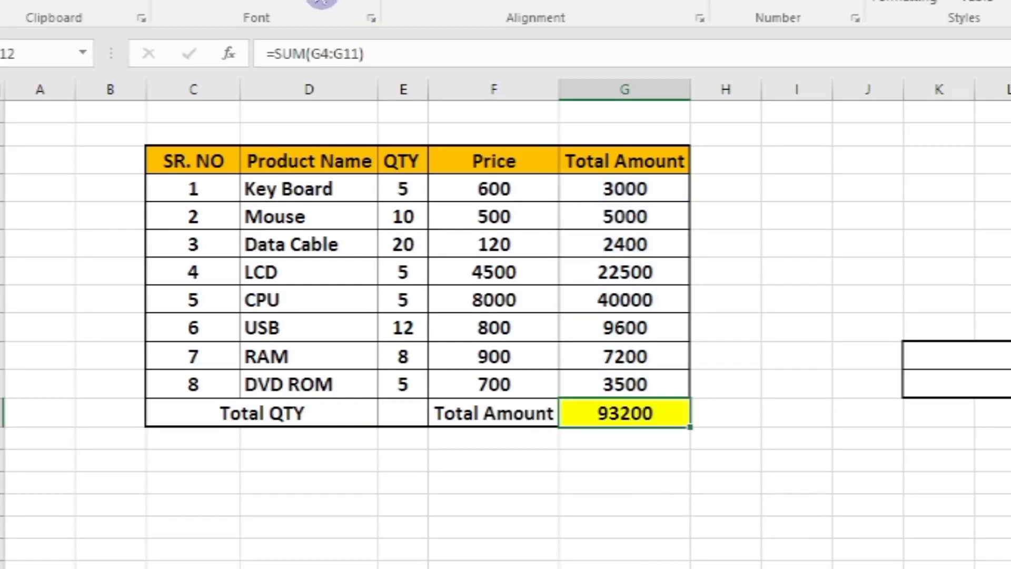
{"action": "left_click", "coordinate": [645, 463]}
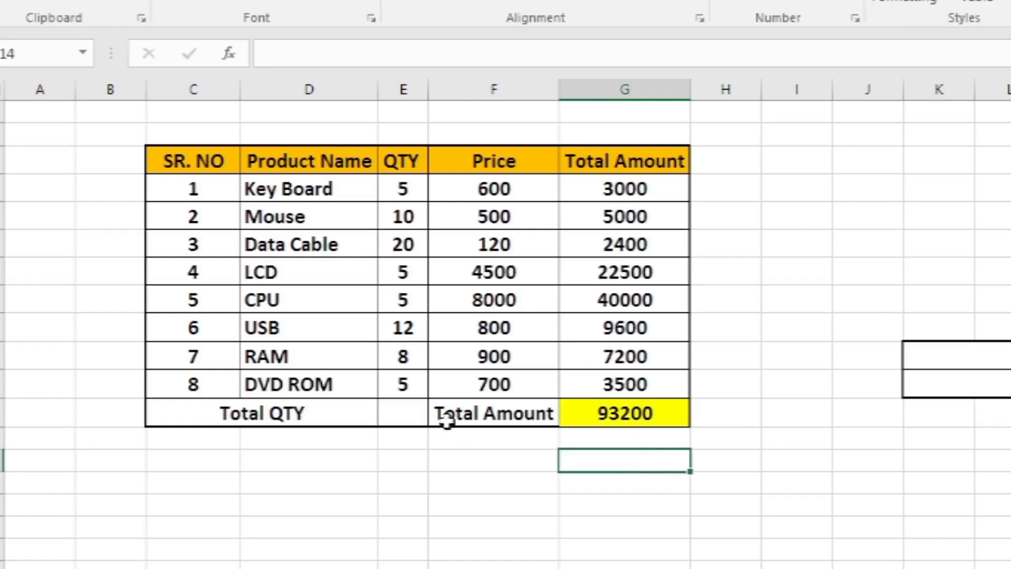
- AutoSum the QTY column E4:E11 in cell E12 and fill the result cell yellow
{"action": "left_click", "coordinate": [413, 414]}
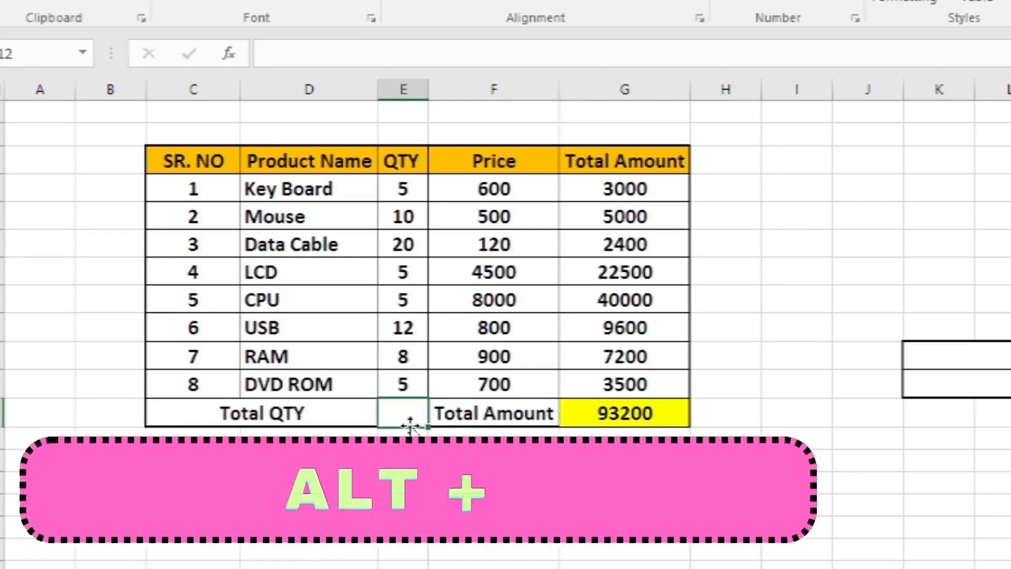
{"action": "key", "text": "alt+equal"}
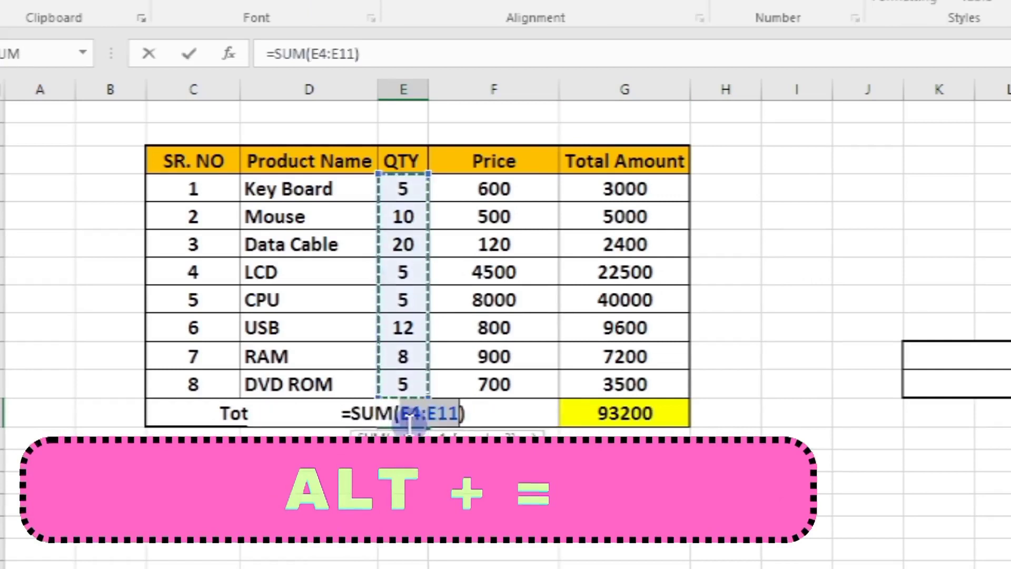
{"action": "key", "text": "Return"}
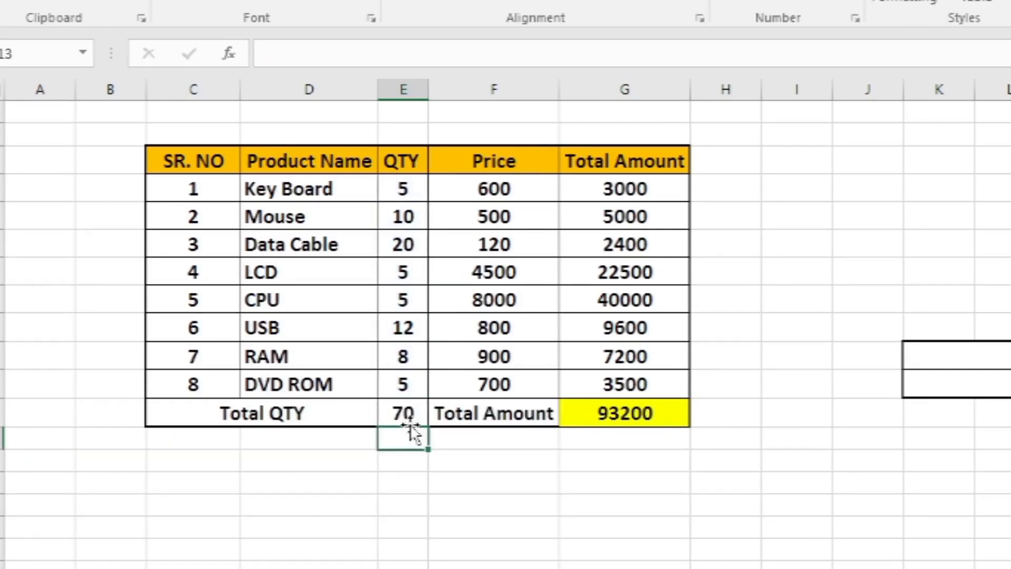
{"action": "left_click", "coordinate": [402, 418]}
{"action": "left_click", "coordinate": [312, 3]}
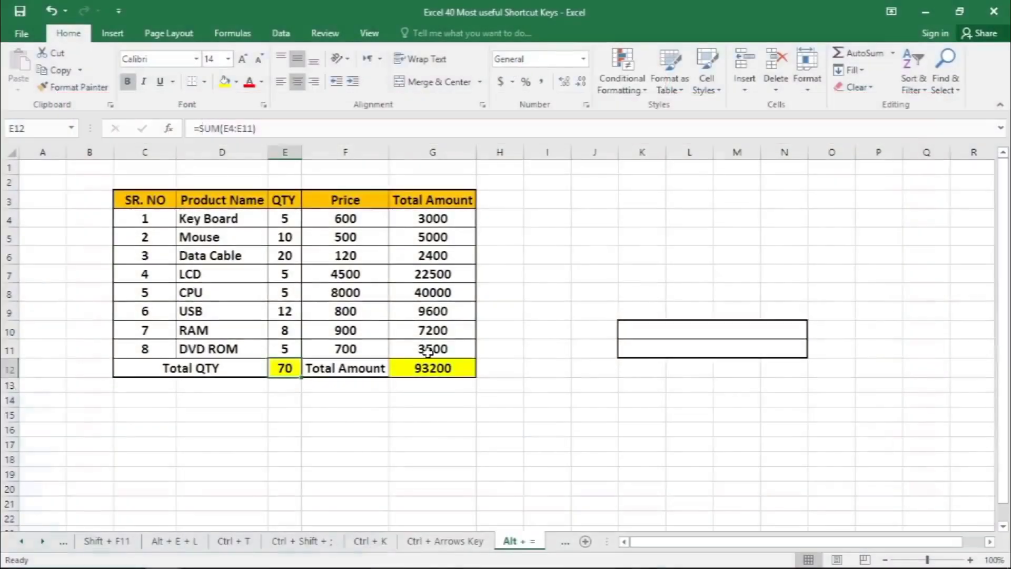
- Switch back and forth between the Excel 40 Most useful Shortcut Keys and 20 short cut keys workbooks
{"action": "left_click", "coordinate": [612, 340]}
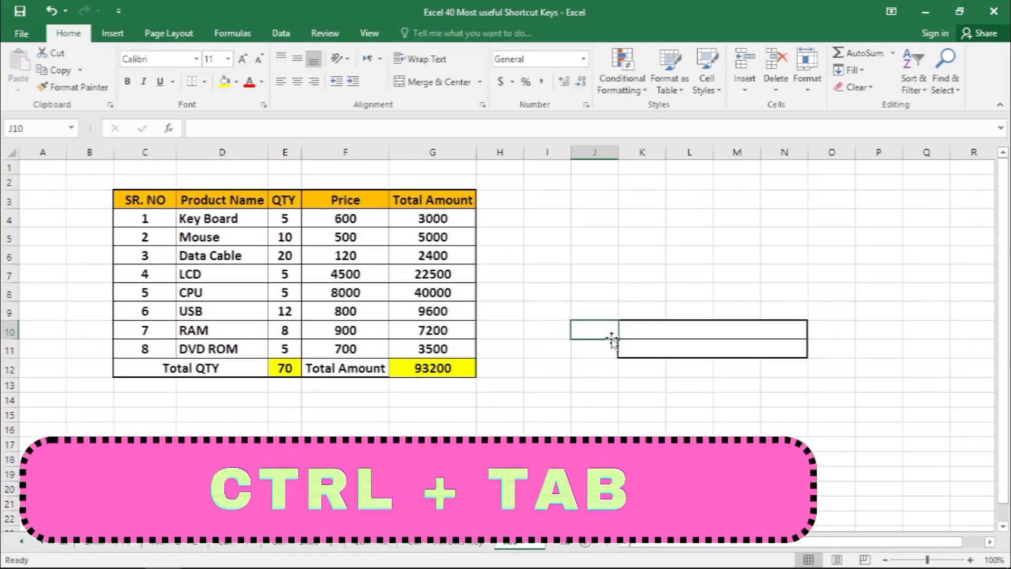
{"action": "key", "text": "ctrl+Tab"}
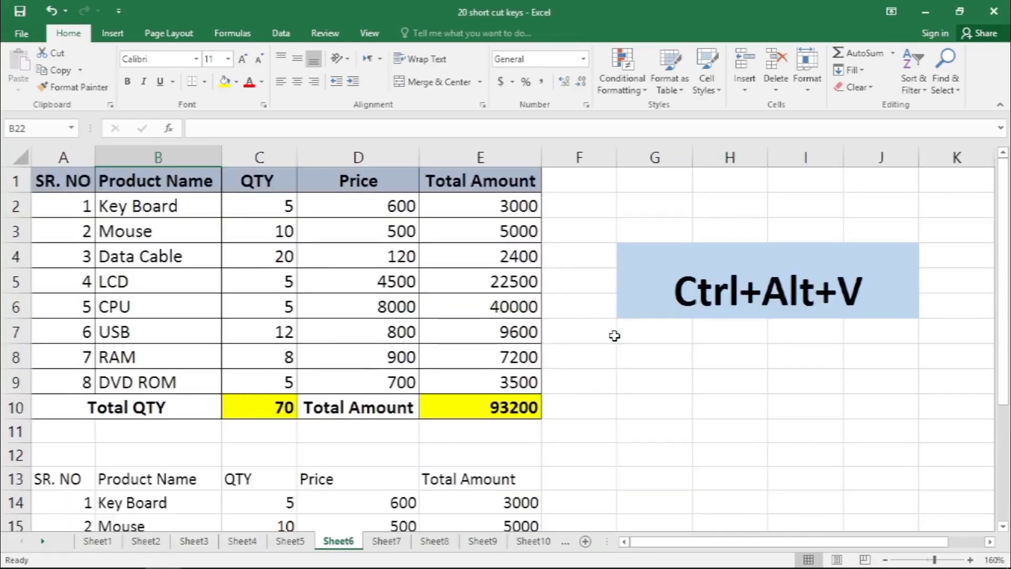
{"action": "key", "text": "ctrl+Tab"}
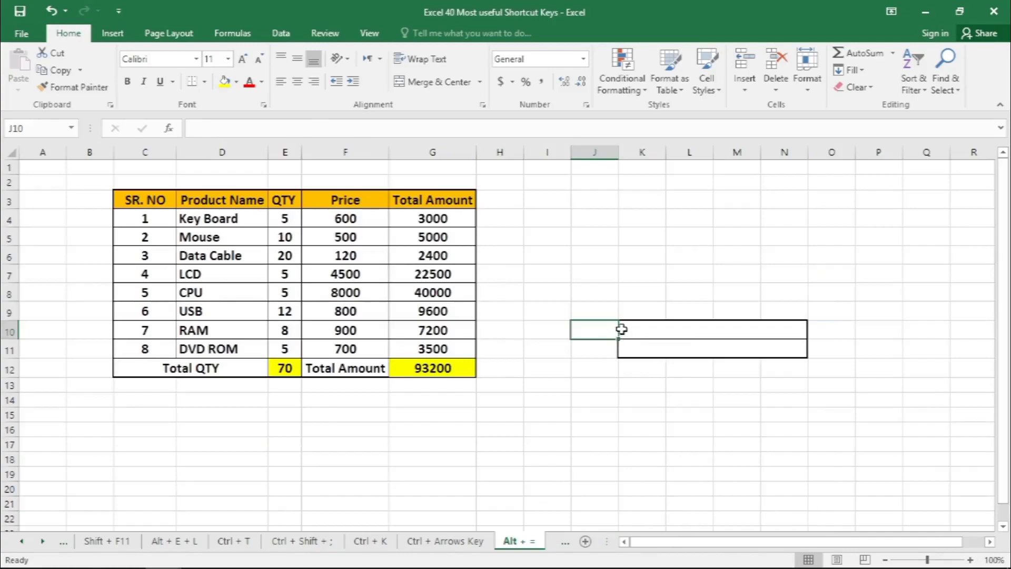
{"action": "key", "text": "ctrl+Tab"}
{"action": "key", "text": "ctrl+Tab"}
{"action": "key", "text": "ctrl+Tab"}
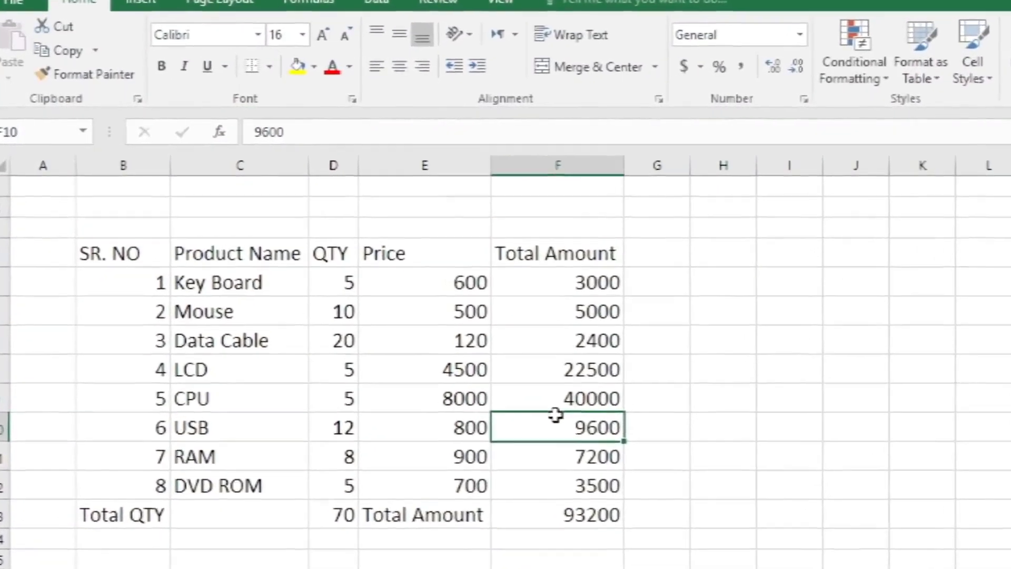
- Apply all borders to the whole unformatted product table, from the SR. NO header to the Total Amount row
{"action": "left_click", "coordinate": [442, 378]}
{"action": "key", "text": "ctrl+a"}
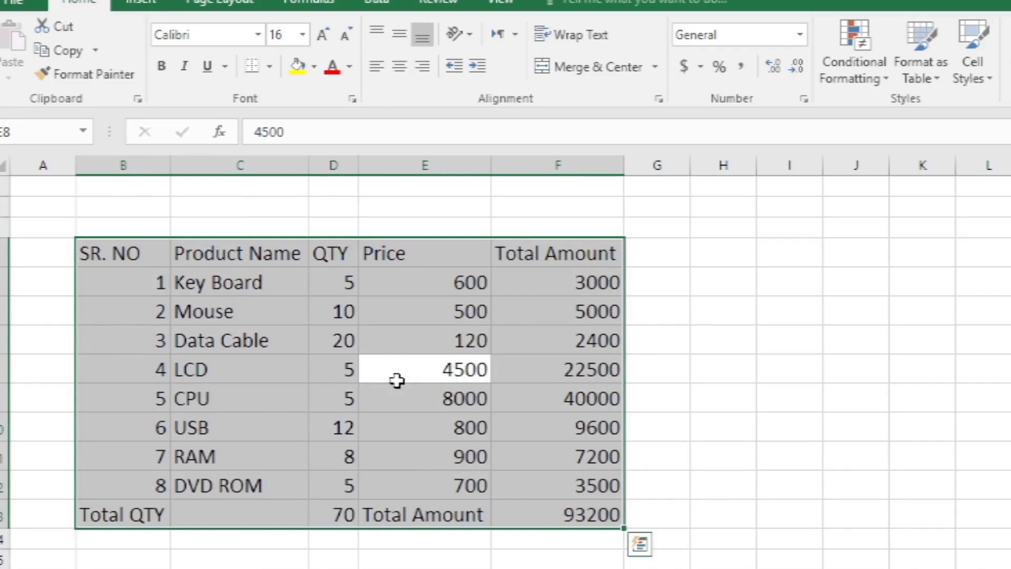
{"action": "key", "text": "alt"}
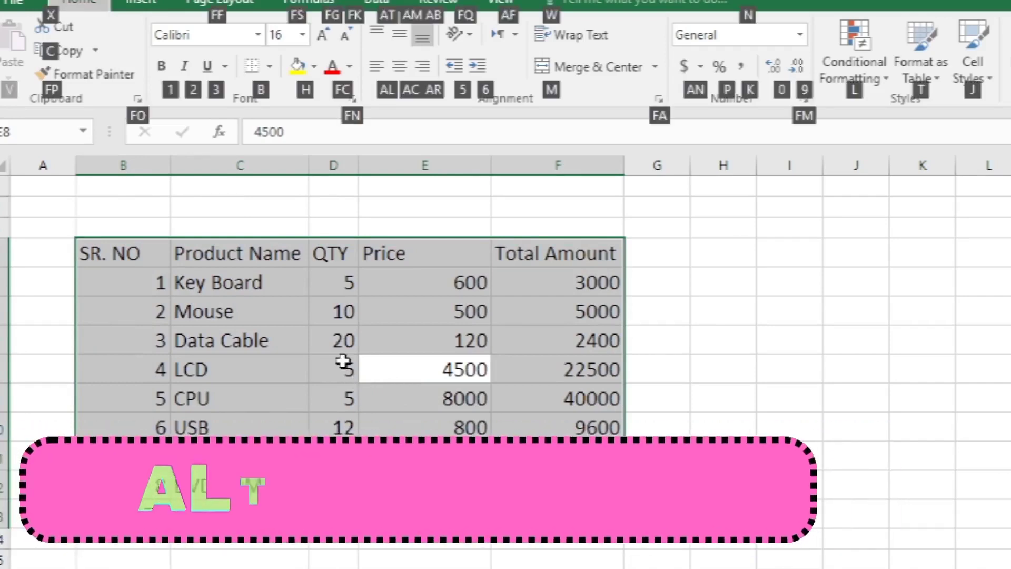
{"action": "key", "text": "b"}
{"action": "key", "text": "a"}
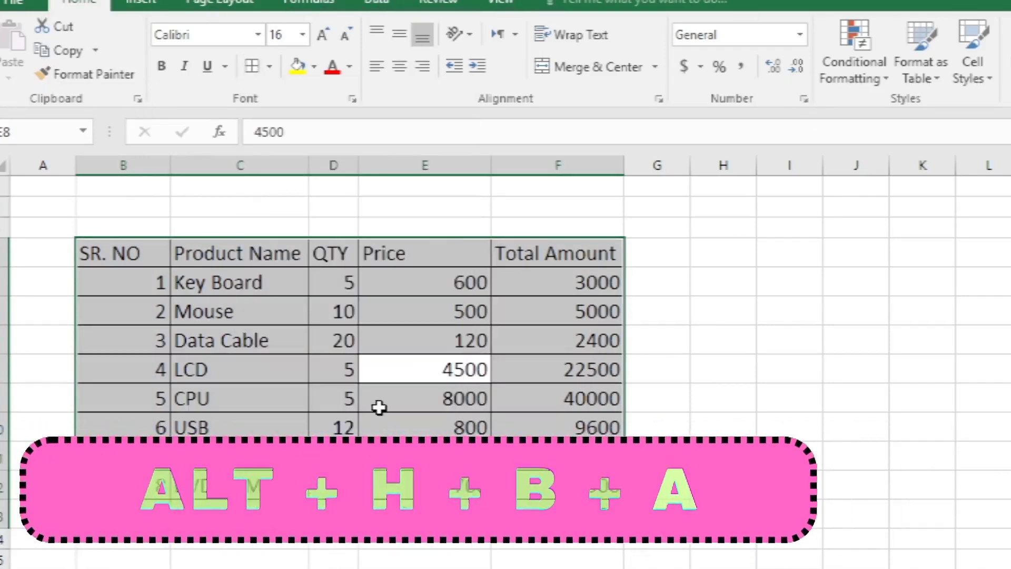
{"action": "left_click", "coordinate": [557, 456]}
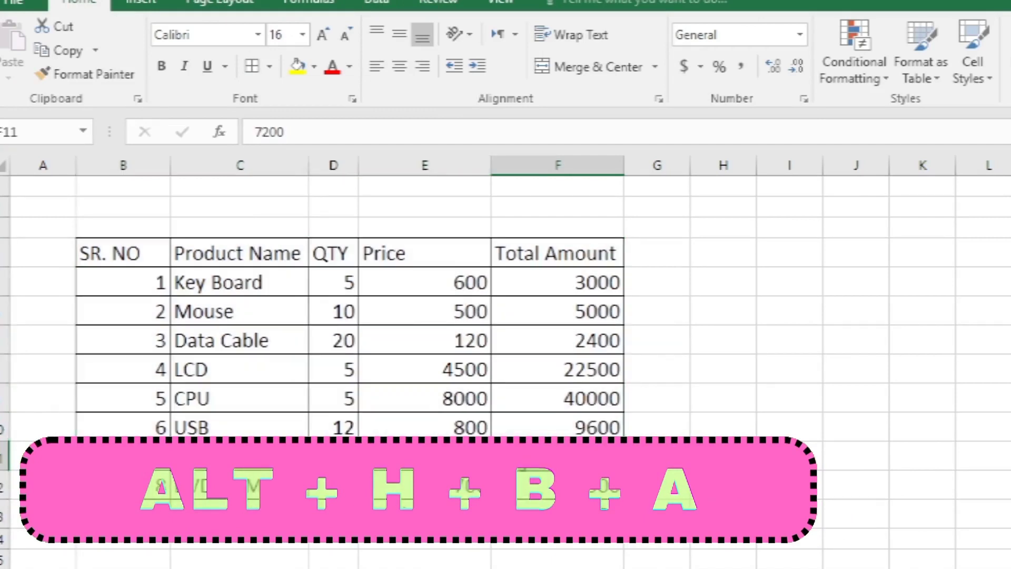
- Remove all borders from the whole product table, from the SR. NO header to the Total Amount row
{"action": "left_click", "coordinate": [416, 398]}
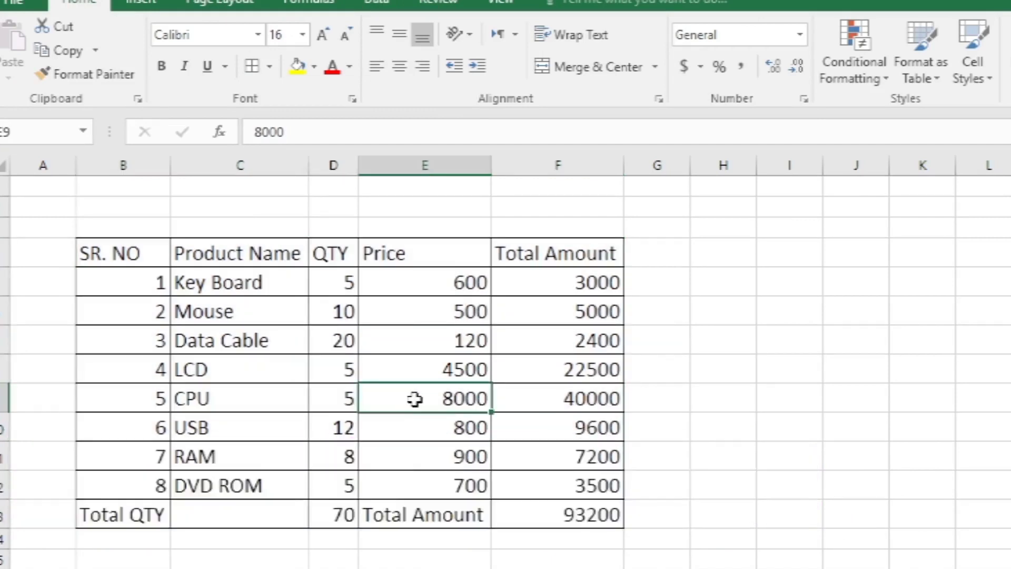
{"action": "key", "text": "ctrl+a"}
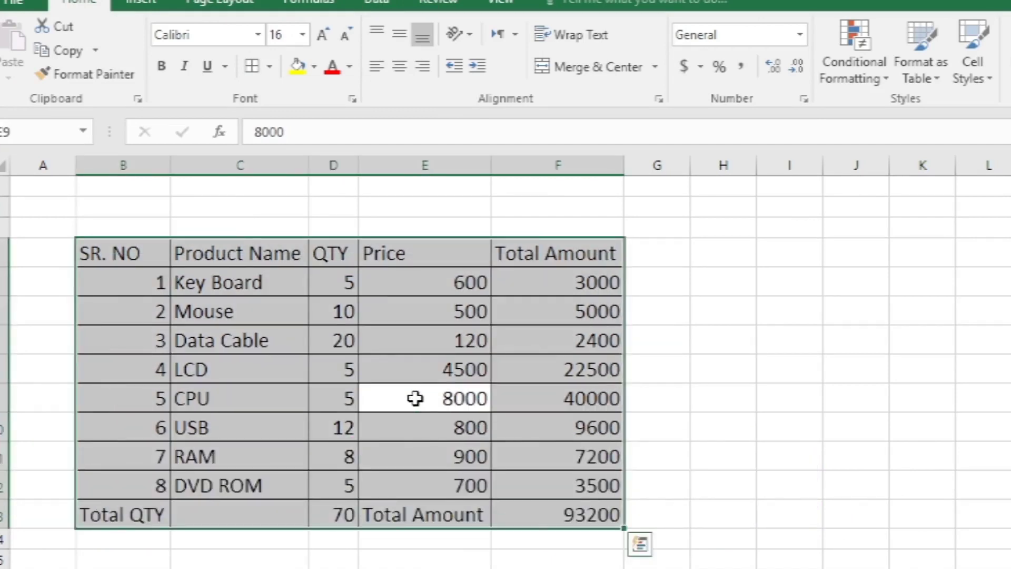
{"action": "key", "text": "alt"}
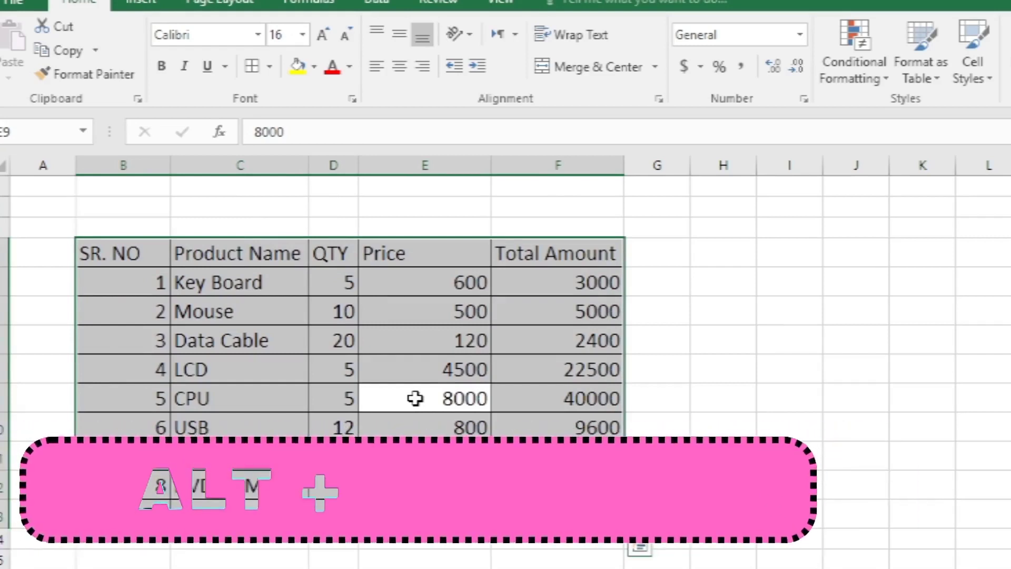
{"action": "key", "text": "h"}
{"action": "key", "text": "b"}
{"action": "key", "text": "n"}
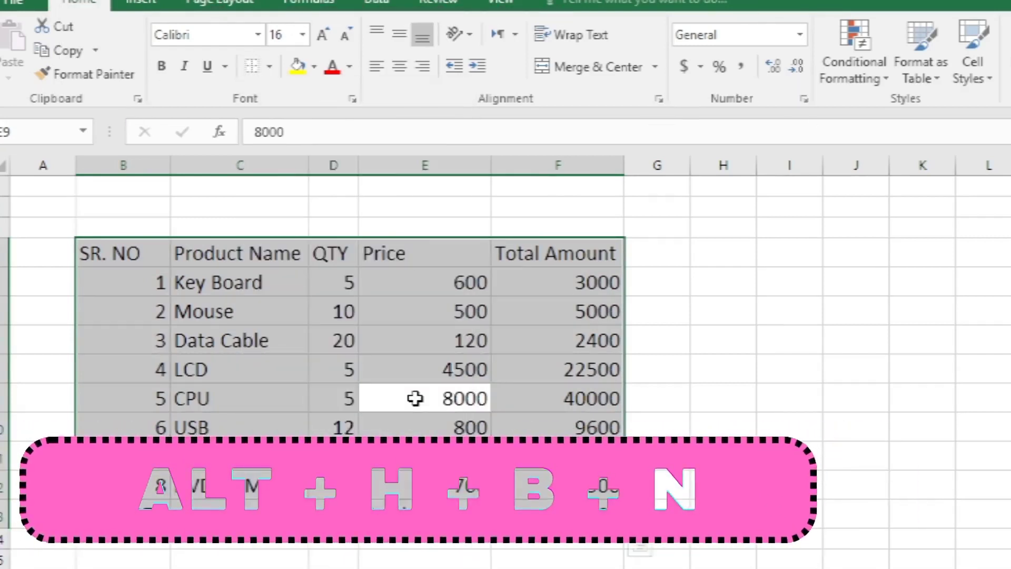
{"action": "left_click", "coordinate": [452, 378]}
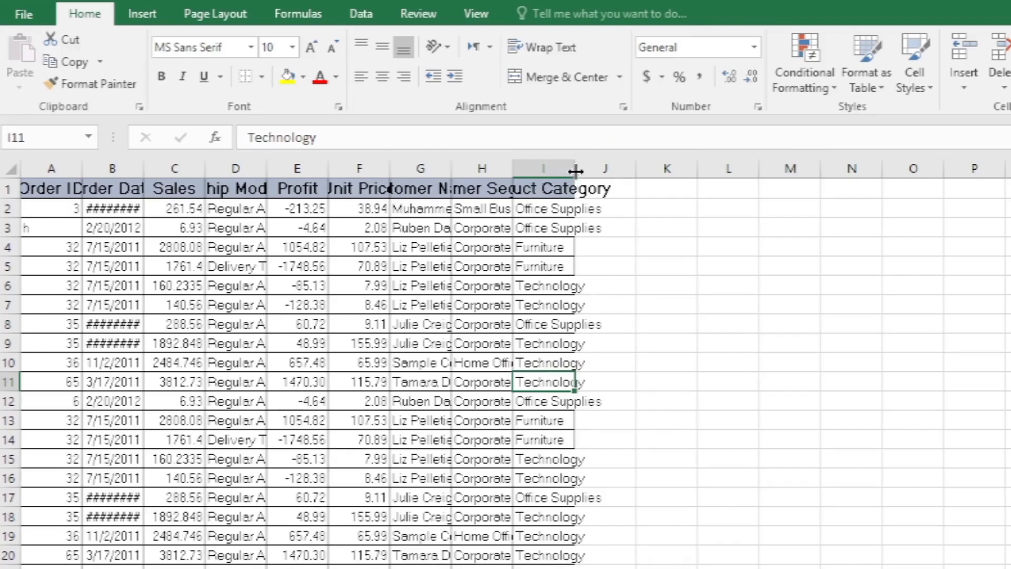
- AutoFit the width of every column in the order table, from Order ID to Product Category
{"action": "double_click", "coordinate": [576, 169]}
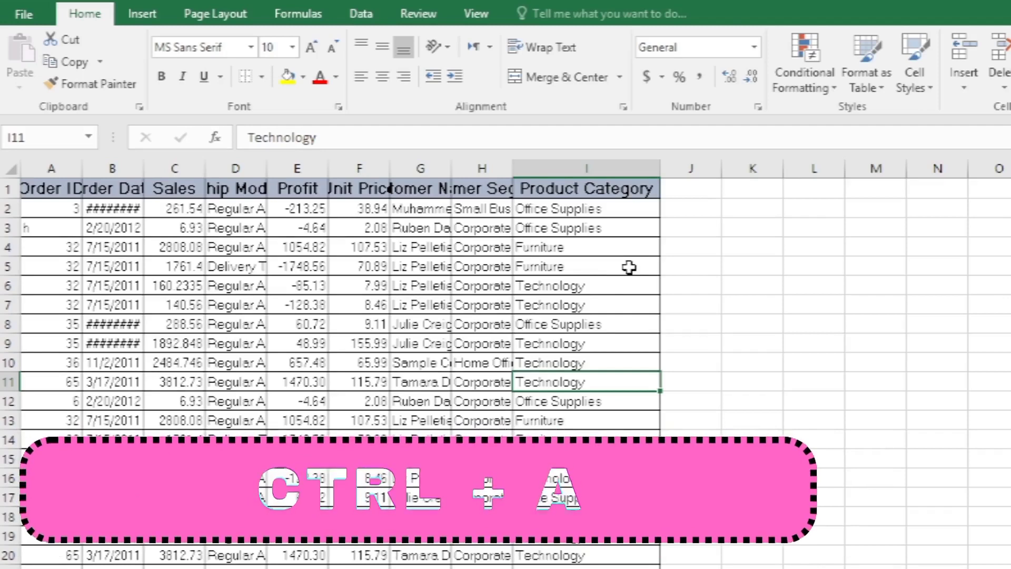
{"action": "left_click", "coordinate": [578, 289]}
{"action": "key", "text": "ctrl+a"}
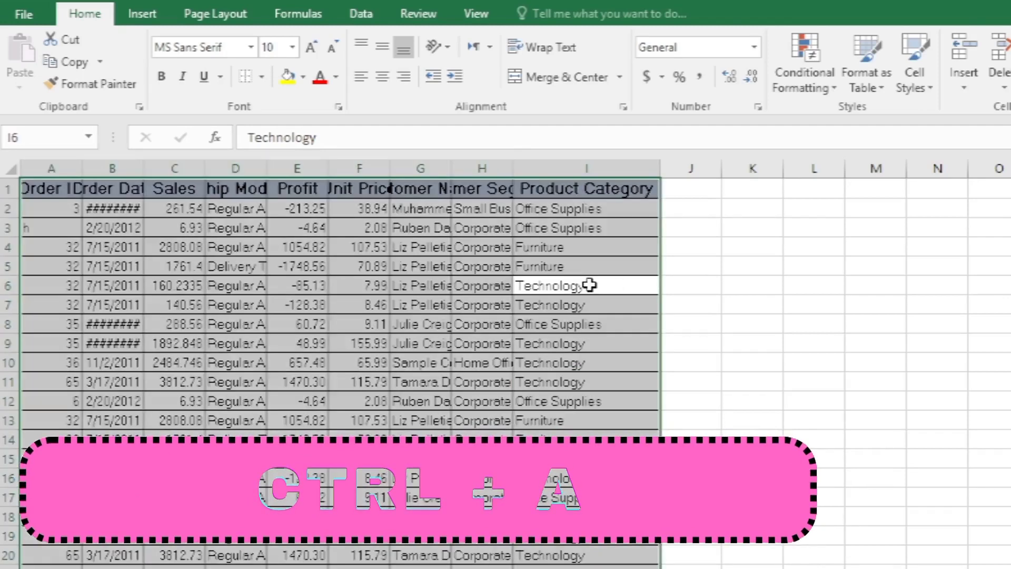
{"action": "key", "text": "alt"}
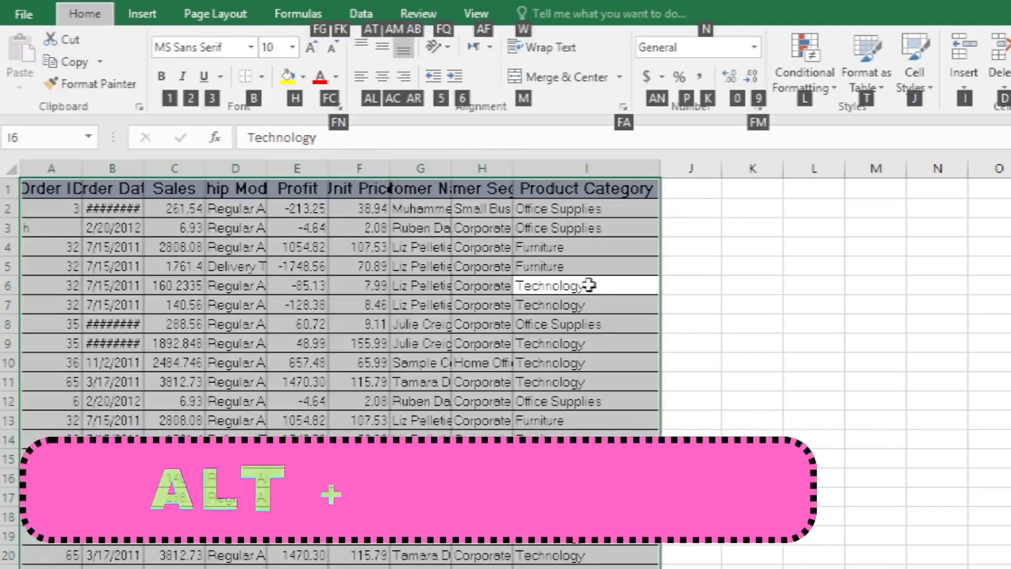
{"action": "key", "text": "h"}
{"action": "key", "text": "o"}
{"action": "key", "text": "i"}
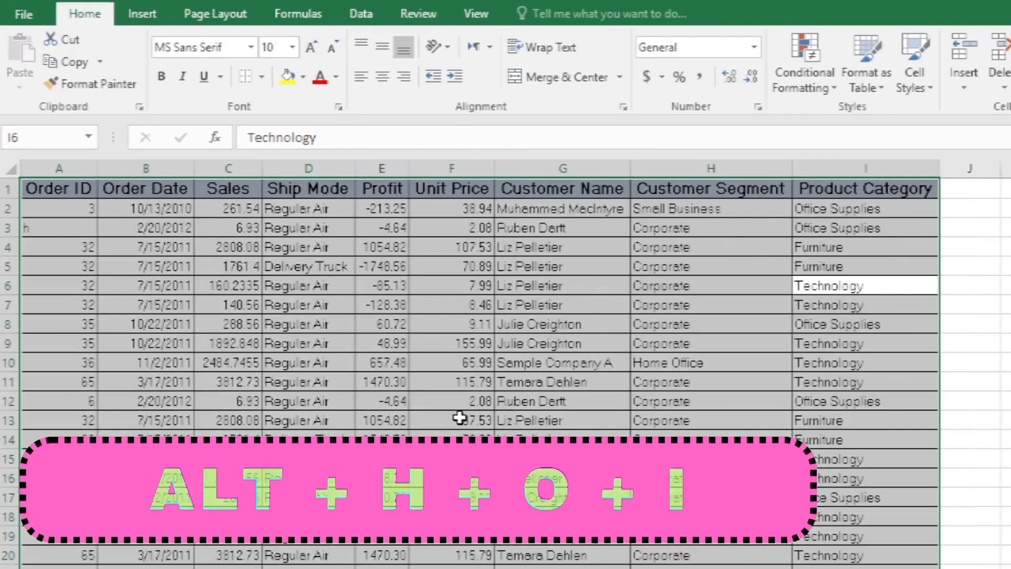
{"action": "left_click", "coordinate": [514, 375]}
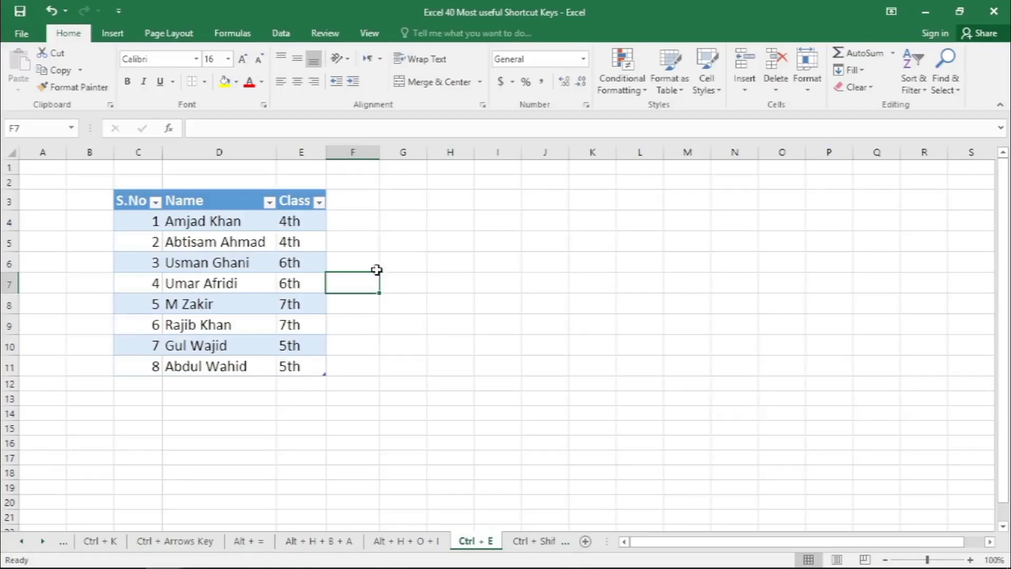
- Copy the surname from the first Name entry into F4 and Flash Fill the other surnames down column F from F5
{"action": "left_click", "coordinate": [383, 262]}
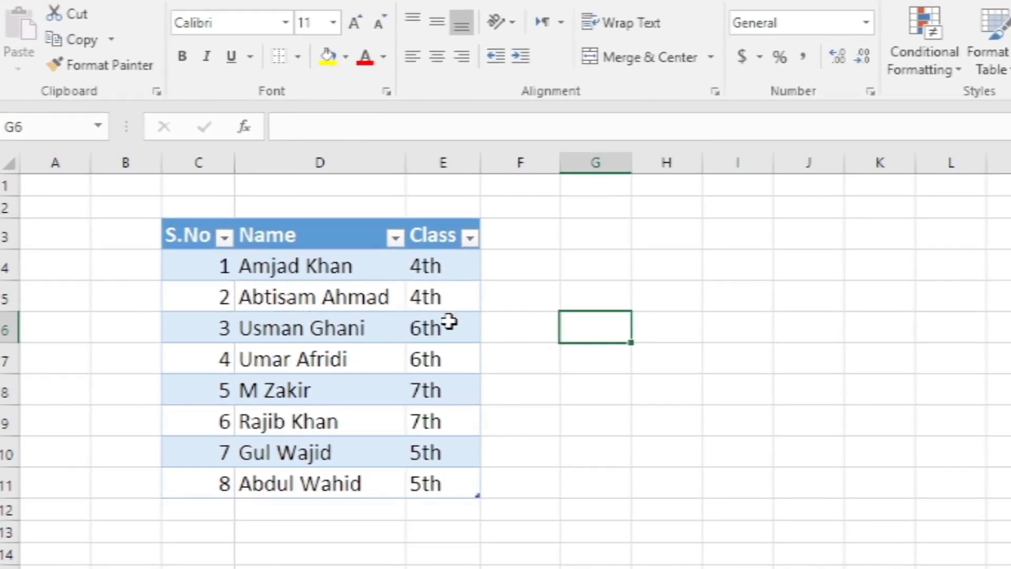
{"action": "left_click", "coordinate": [343, 263]}
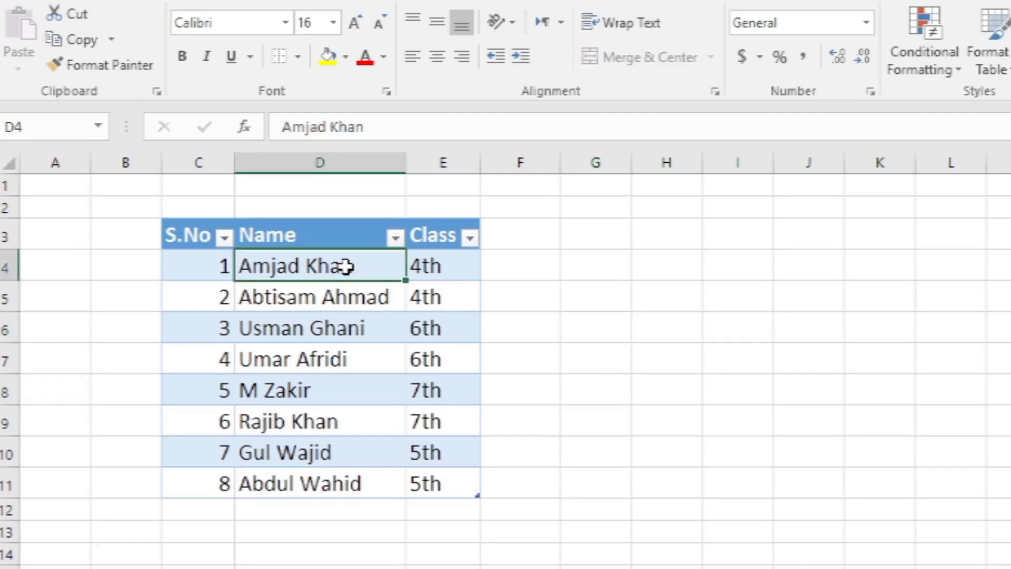
{"action": "double_click", "coordinate": [319, 272]}
{"action": "key", "text": "ctrl+c"}
{"action": "left_click", "coordinate": [501, 261]}
{"action": "key", "text": "ctrl+v"}
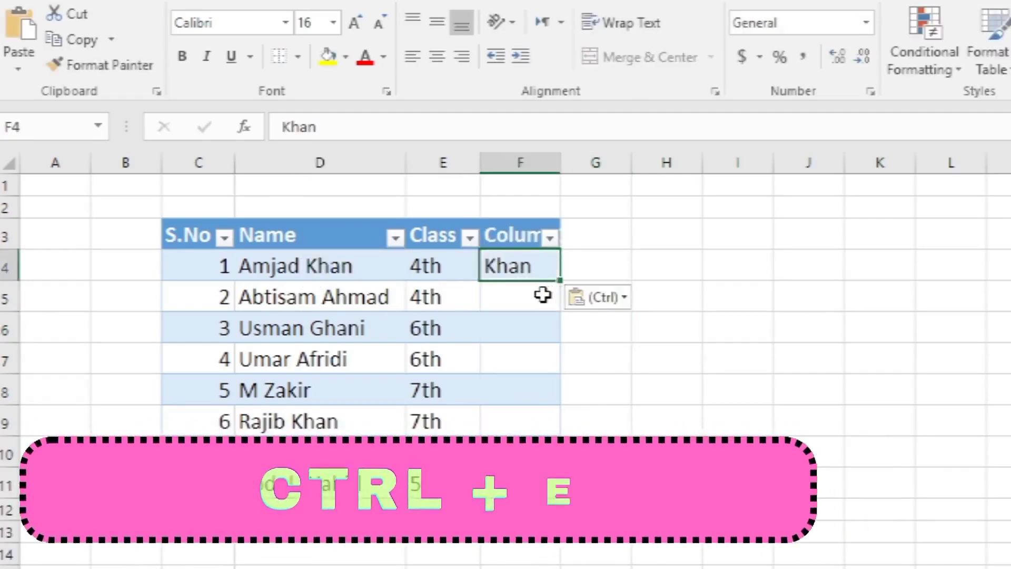
{"action": "left_click", "coordinate": [515, 287]}
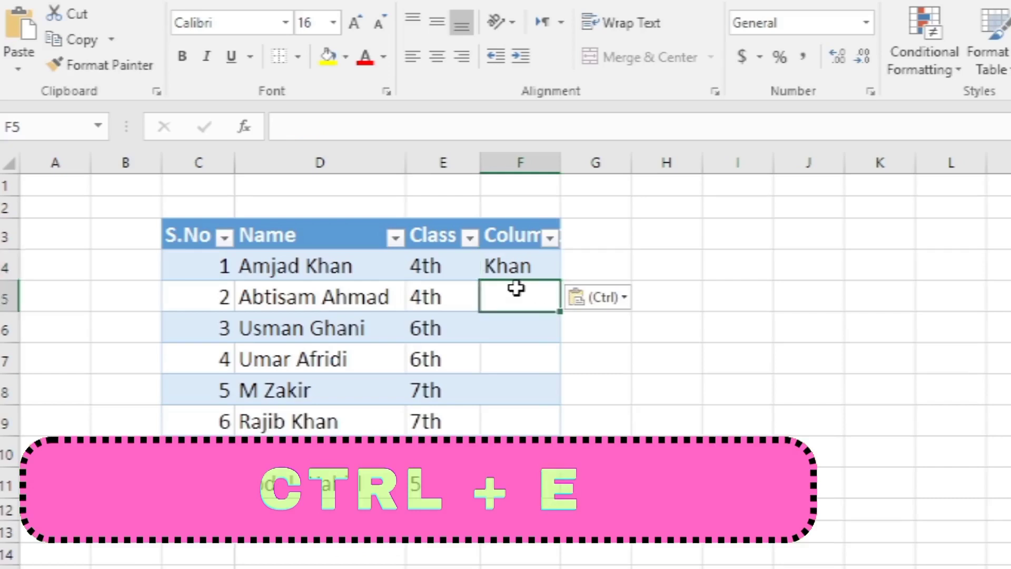
{"action": "key", "text": "ctrl+e"}
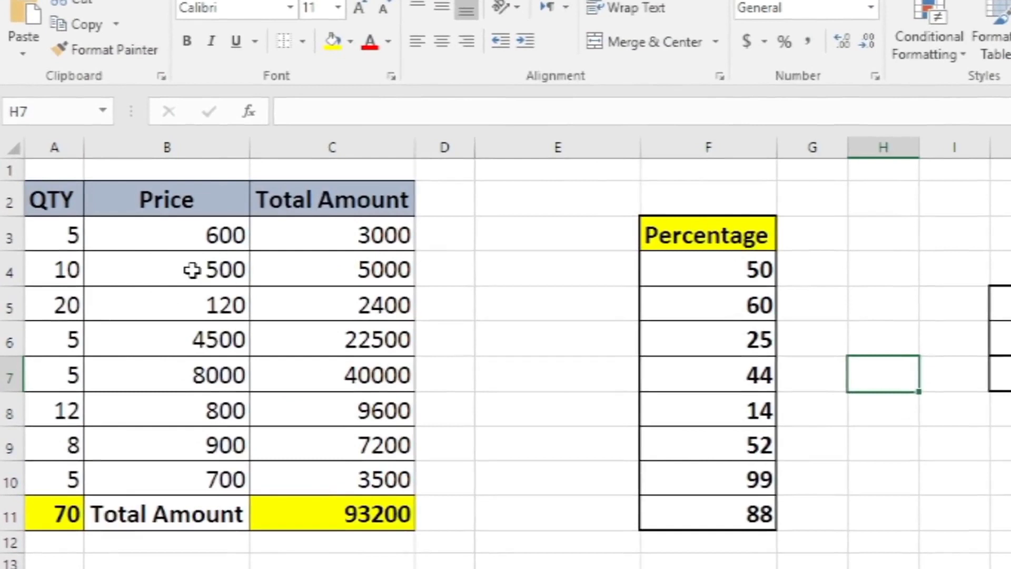
- Apply the currency format to the prices in B3:B10 and the percentage format to the values under Percentage in F4:F11
{"action": "left_click_drag", "start_coordinate": [191, 237], "coordinate": [218, 464]}
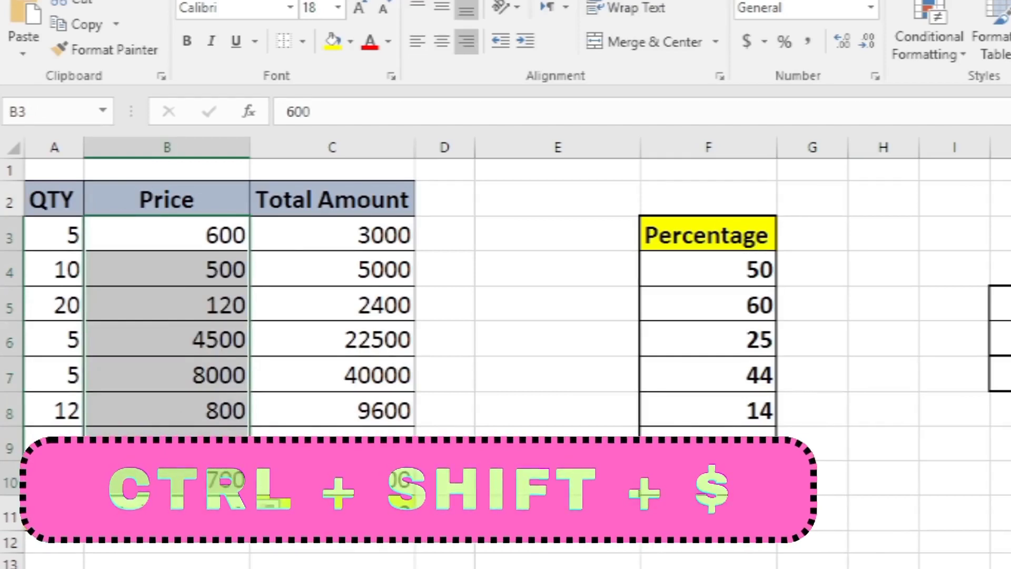
{"action": "key", "text": "ctrl+shift+dollar"}
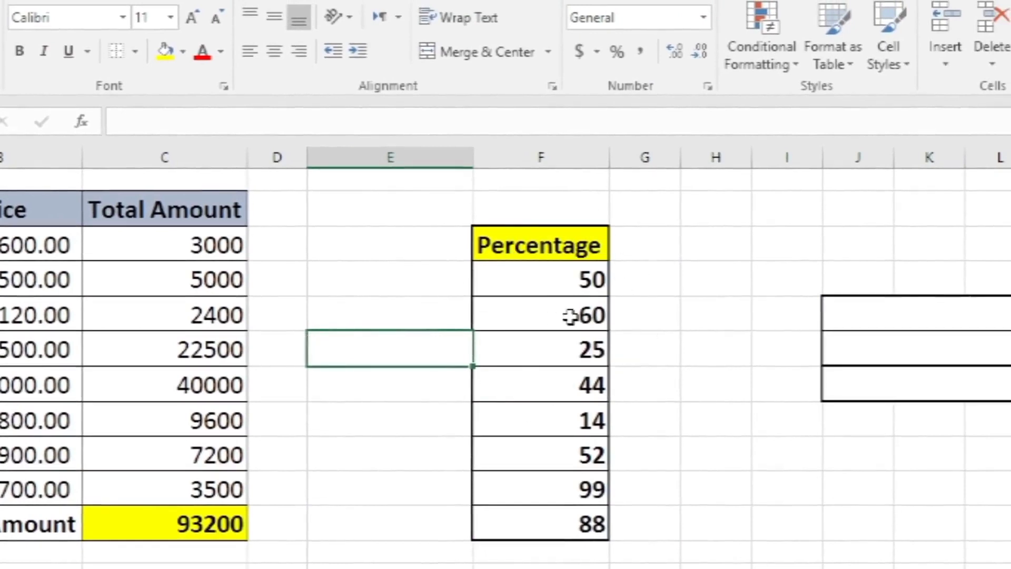
{"action": "left_click", "coordinate": [670, 345]}
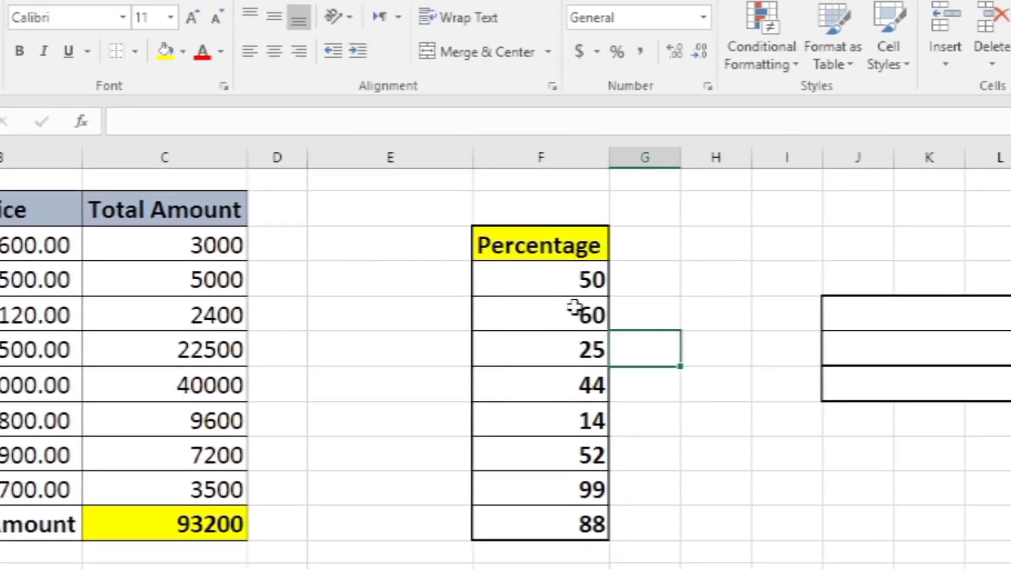
{"action": "left_click_drag", "start_coordinate": [573, 279], "coordinate": [591, 520]}
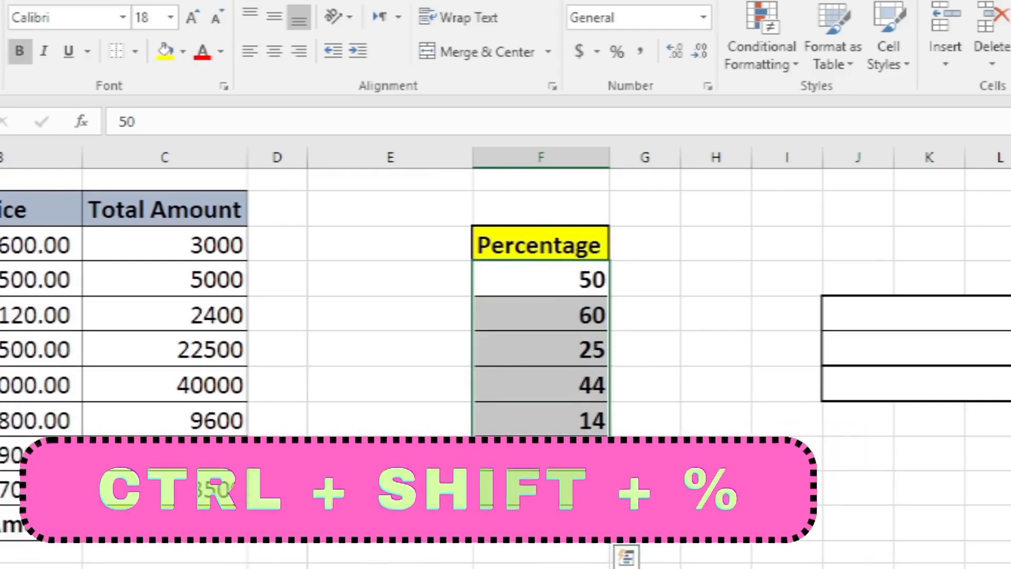
{"action": "key", "text": "ctrl+shift+5"}
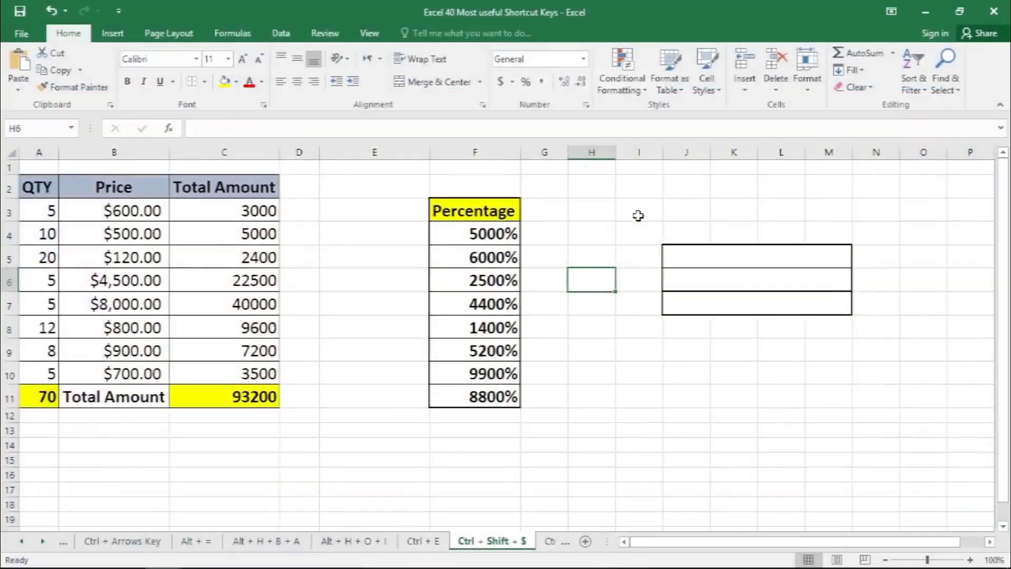
- Enter "The Brilliant" in cell I3 with "Acadmey" on a second line inside the same cell
{"action": "left_click", "coordinate": [632, 206]}
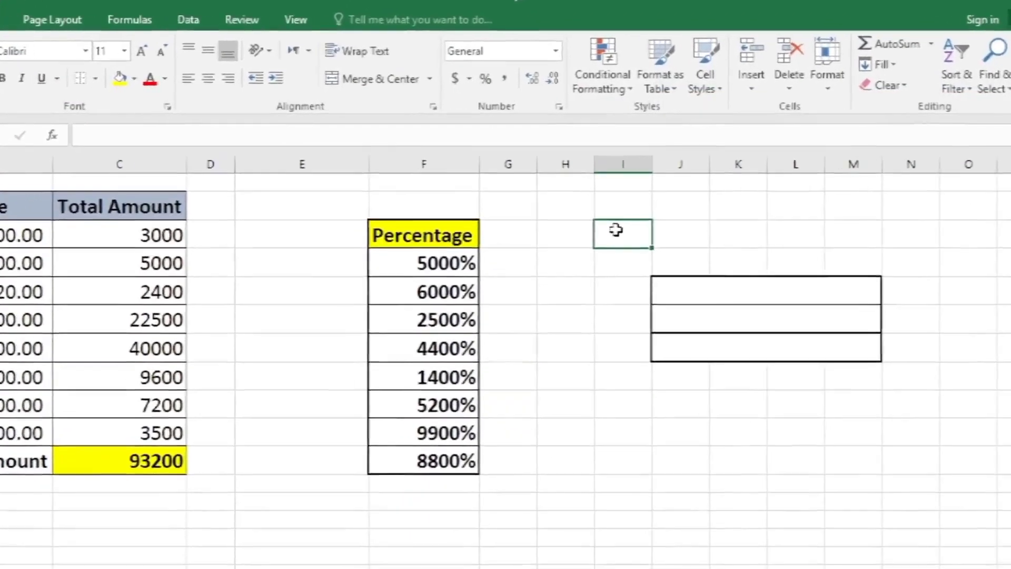
{"action": "type", "text": "The Bri"}
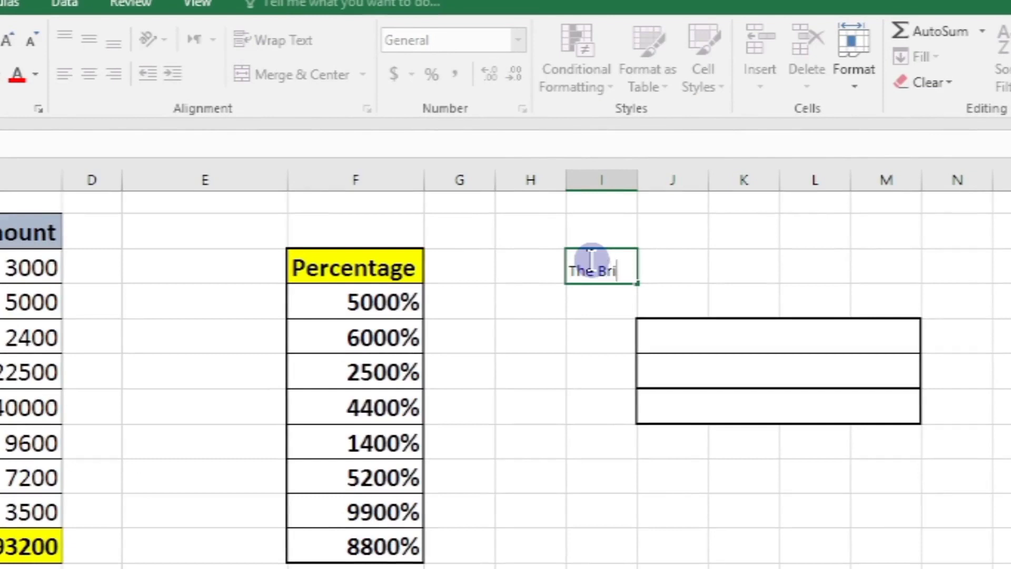
{"action": "type", "text": "lliant"}
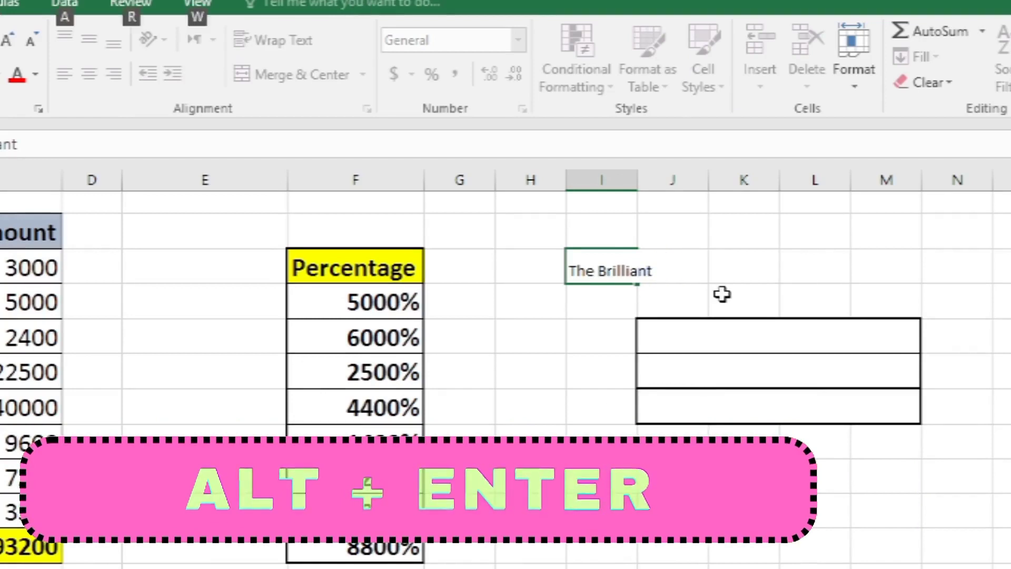
{"action": "key", "text": "alt+Return"}
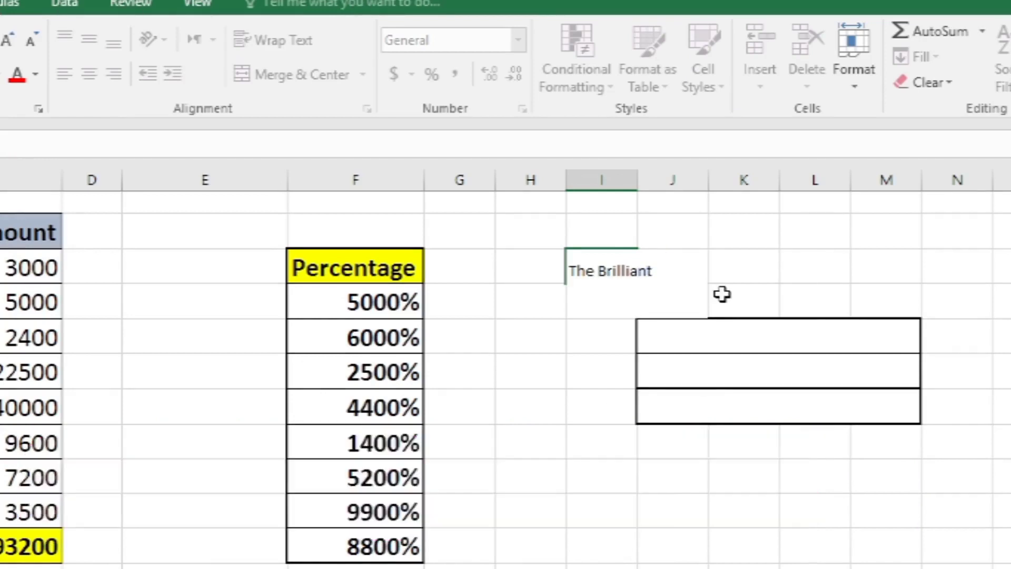
{"action": "type", "text": "A"}
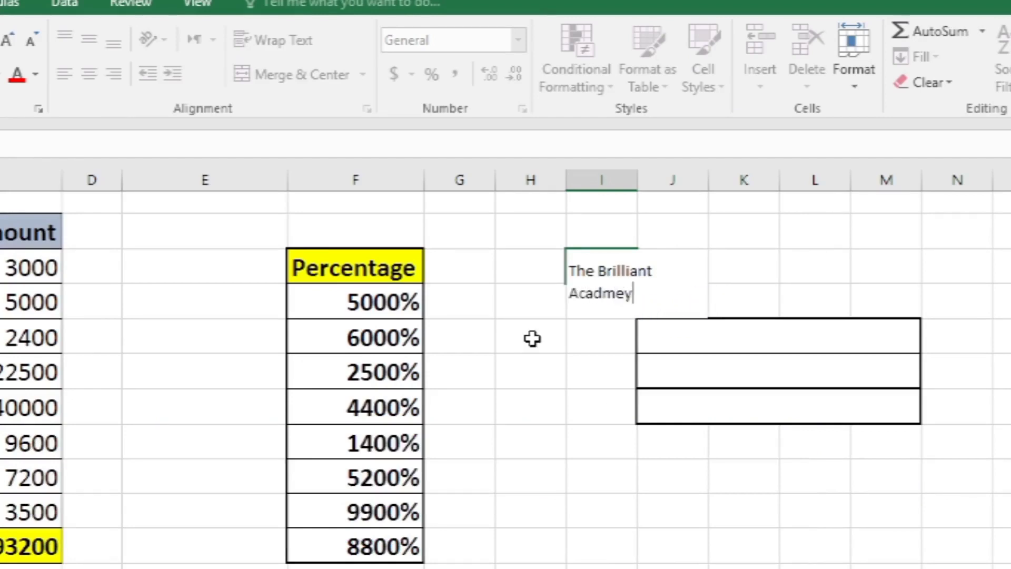
{"action": "type", "text": "cadmey"}
{"action": "key", "text": "Return"}
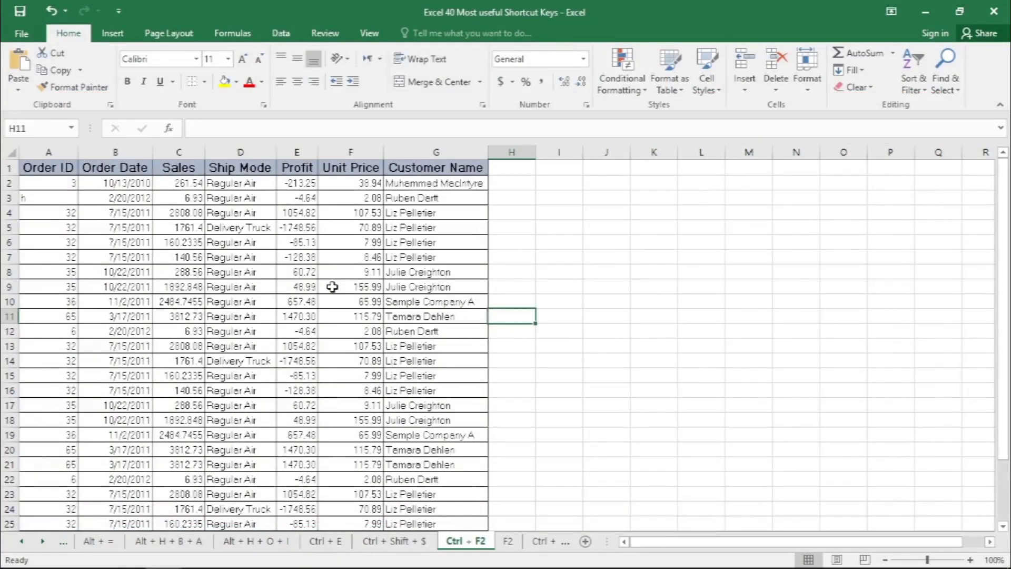
- Open the print preview of the order data sheet and return to the worksheet
{"action": "key", "text": "ctrl"}
{"action": "key", "text": "ctrl"}
{"action": "left_click", "coordinate": [293, 283]}
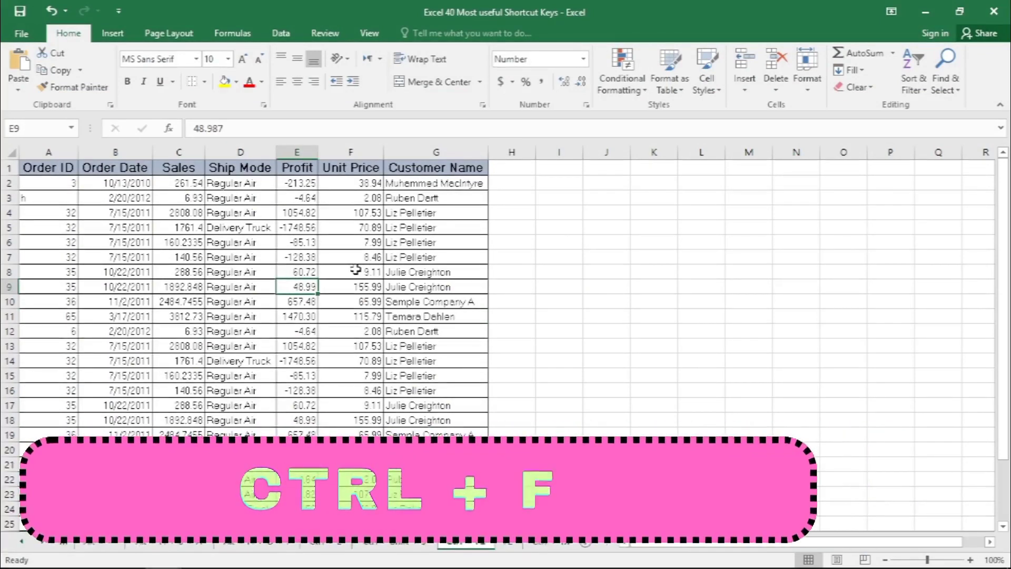
{"action": "key", "text": "ctrl+F2"}
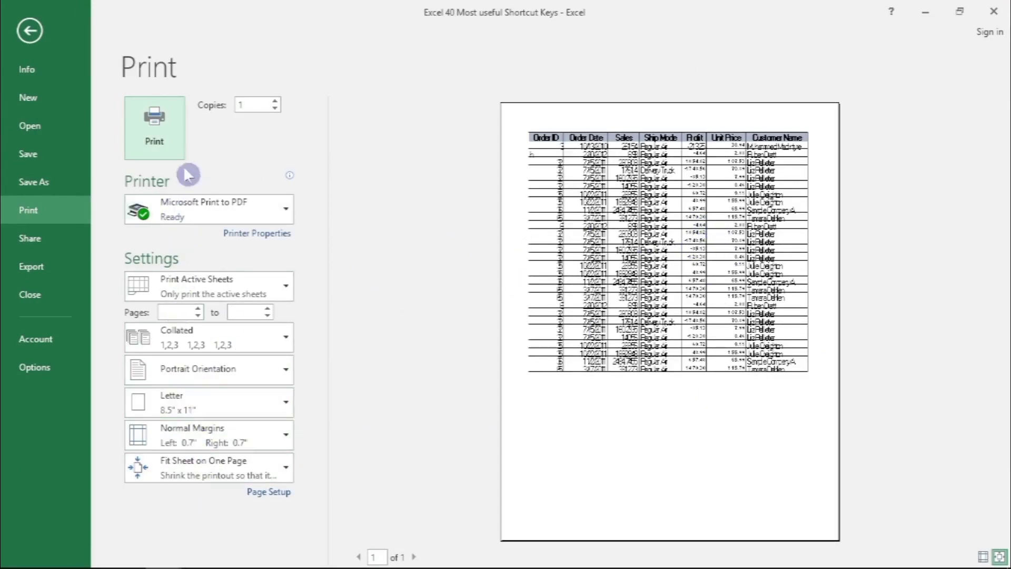
{"action": "key", "text": "Escape"}
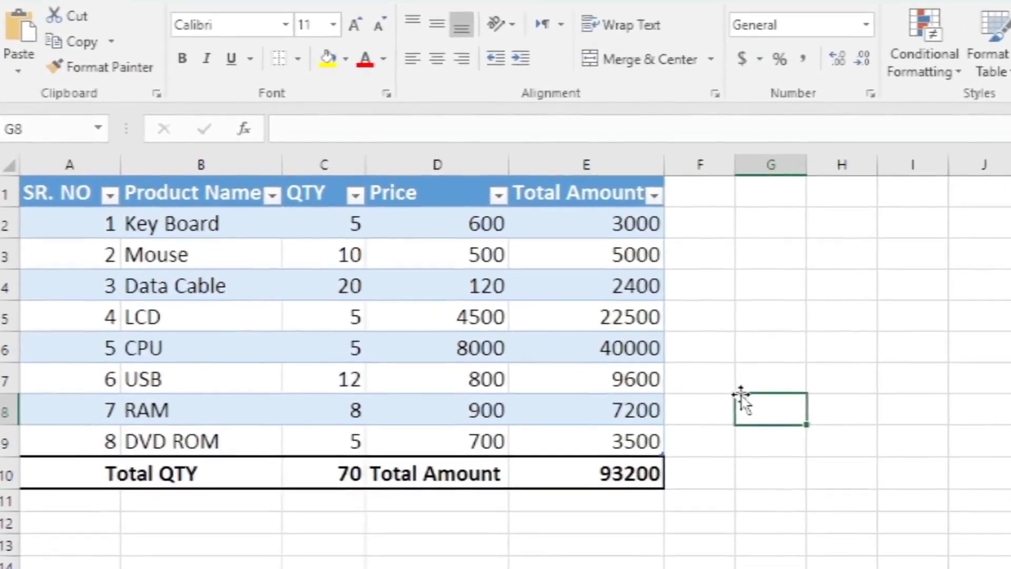
{"action": "left_click", "coordinate": [132, 188]}
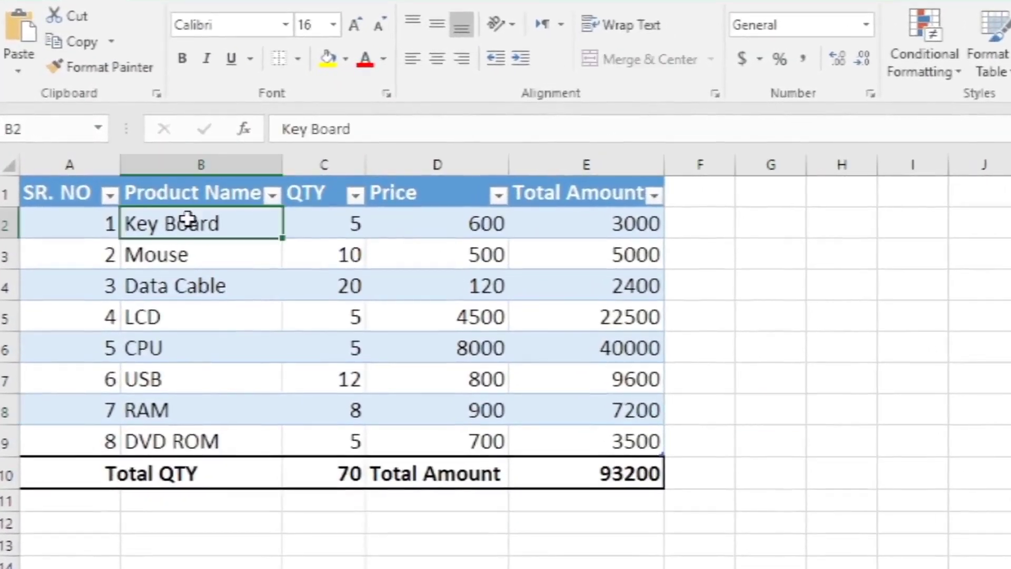
{"action": "type", "text": "sdsdsf"}
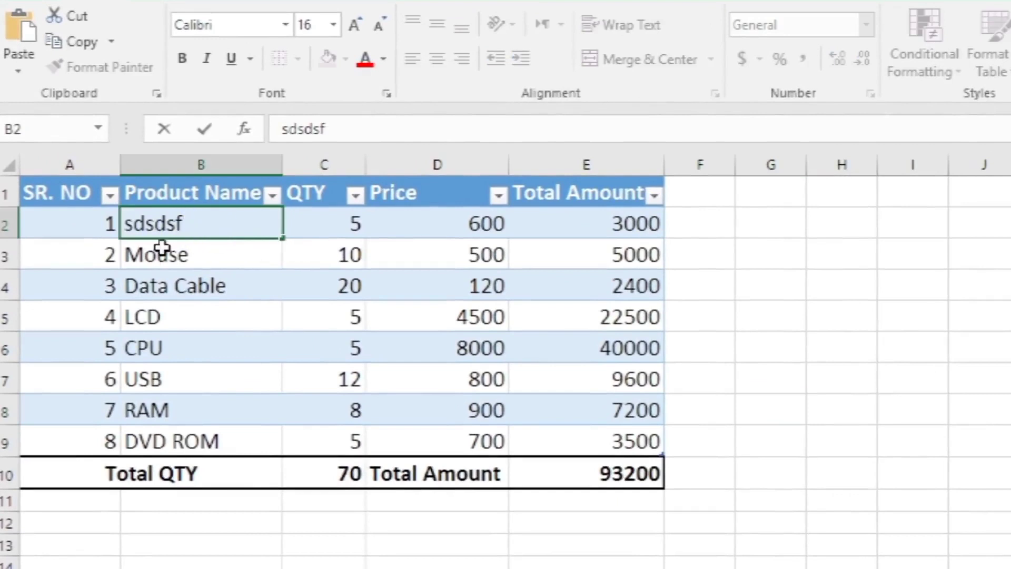
{"action": "key", "text": "Escape"}
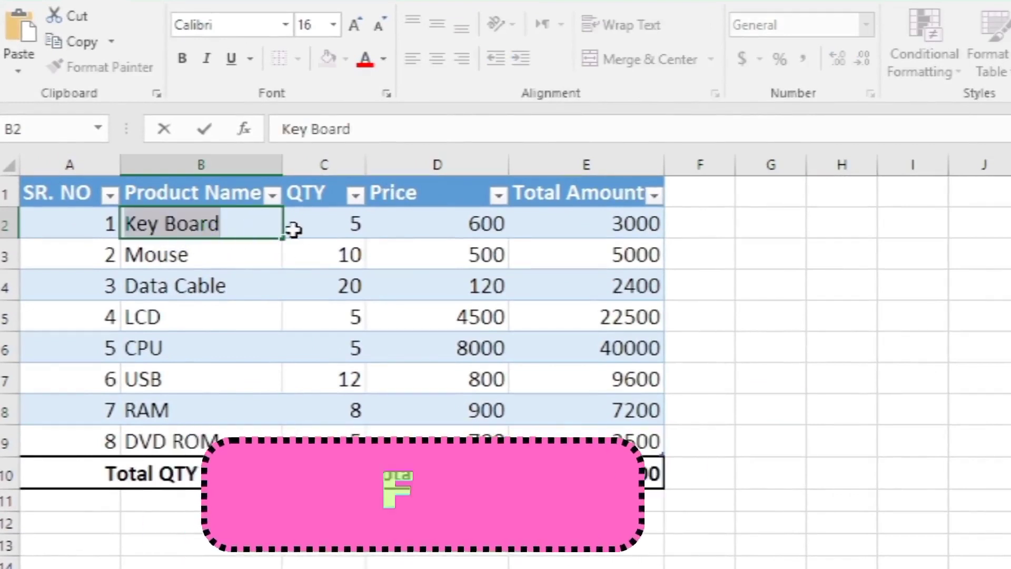
- Edit the Key Board entry in cell B2 in place and append "dfsf" after the existing text
{"action": "left_click", "coordinate": [308, 224]}
{"action": "left_click", "coordinate": [235, 212]}
{"action": "key", "text": "F2"}
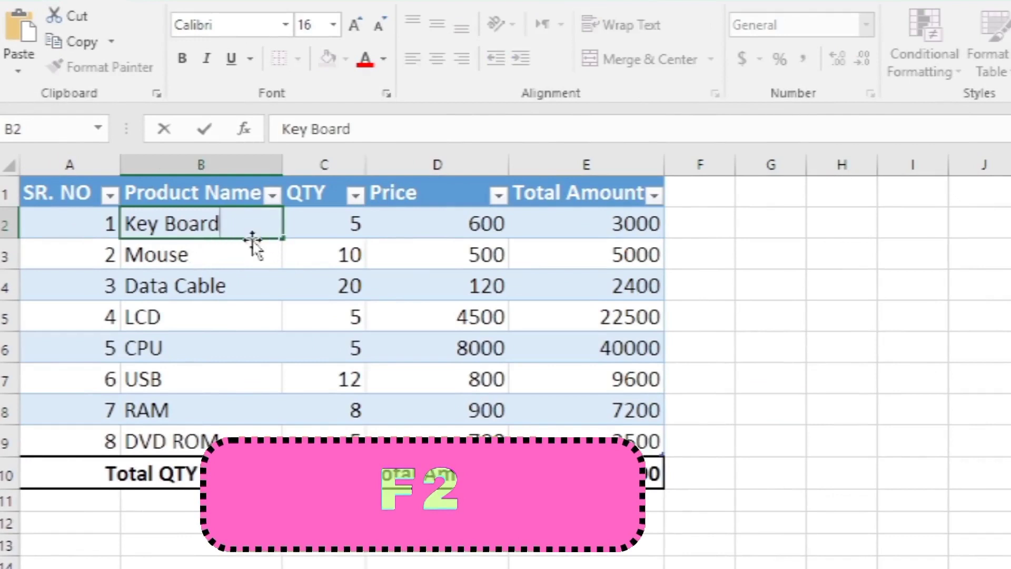
{"action": "type", "text": "df"}
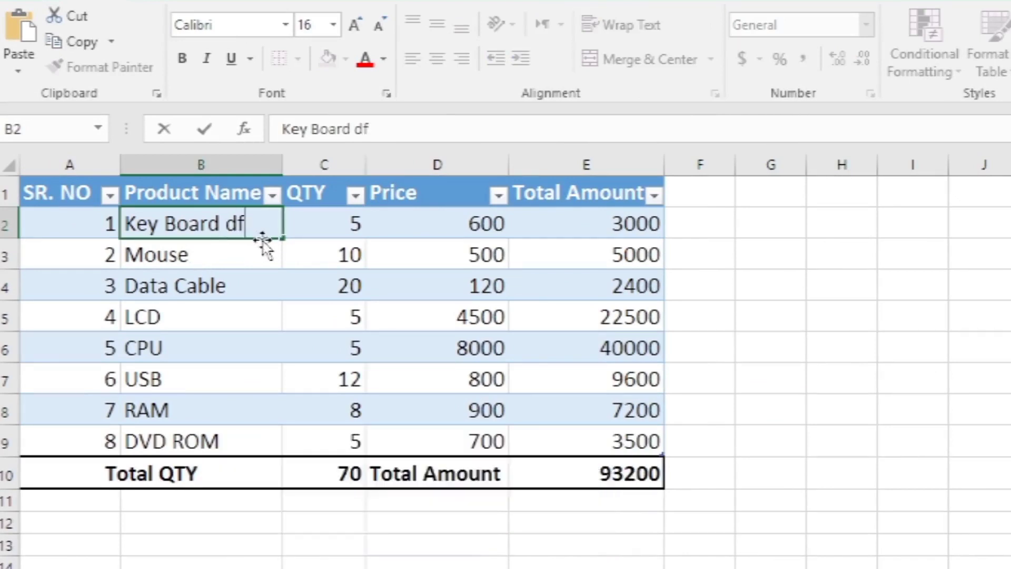
{"action": "type", "text": "sf"}
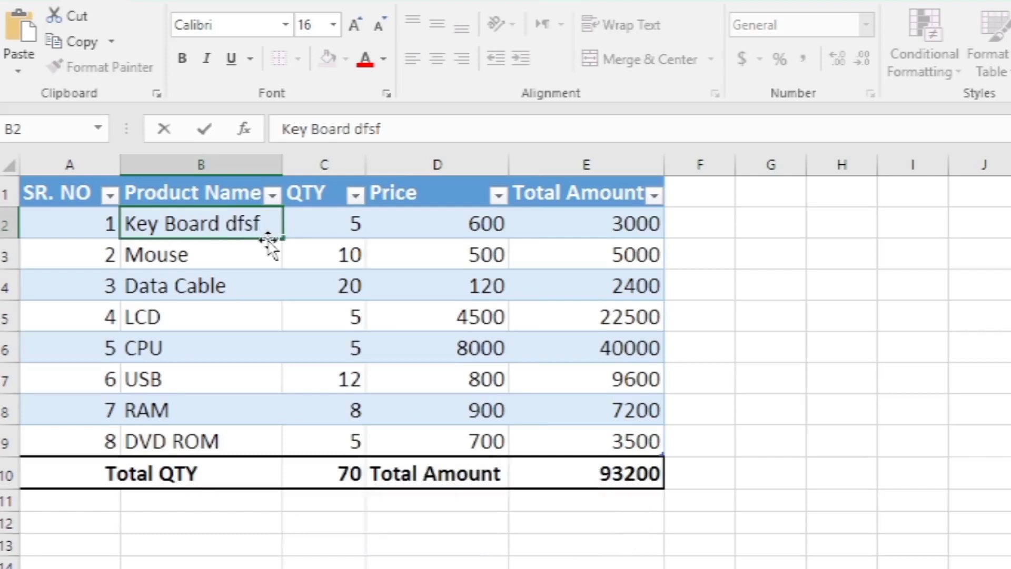
- Open the Key Board quantity in C2 for in-cell editing, and insert "cvvc" in front of the price in D2
{"action": "left_click", "coordinate": [341, 221]}
{"action": "double_click", "coordinate": [352, 223]}
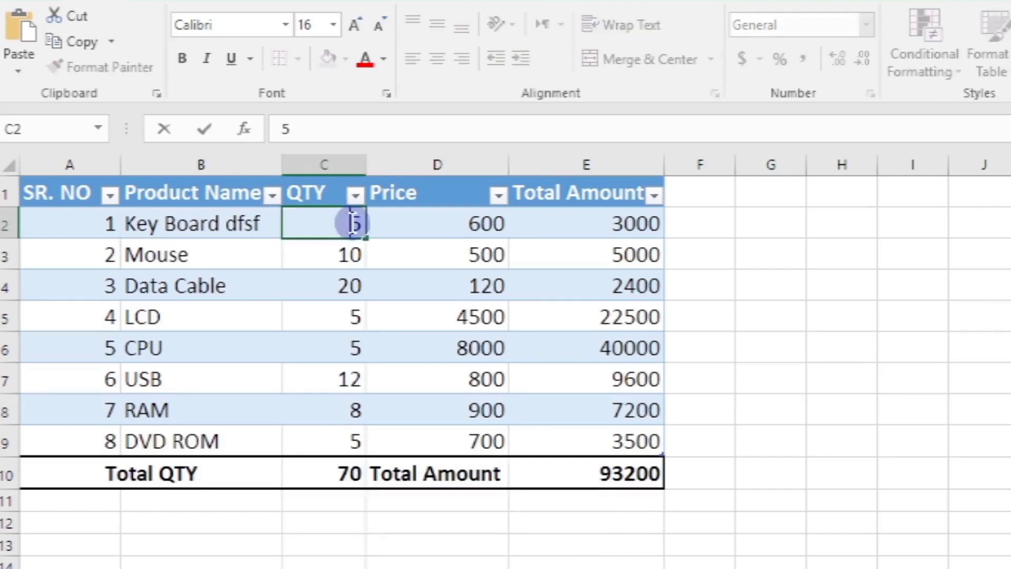
{"action": "left_click", "coordinate": [373, 224]}
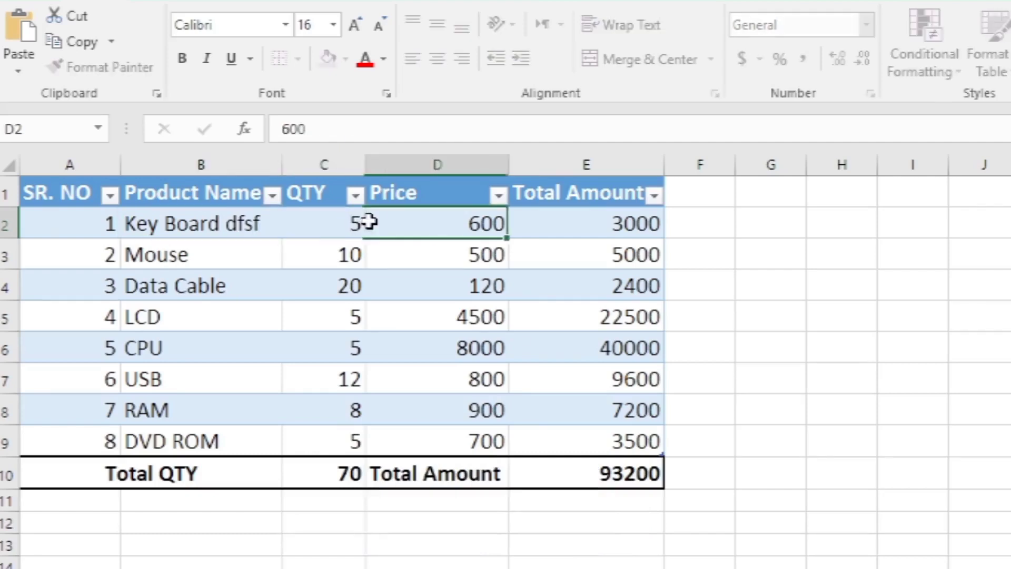
{"action": "double_click", "coordinate": [461, 224]}
{"action": "type", "text": "cvvc"}
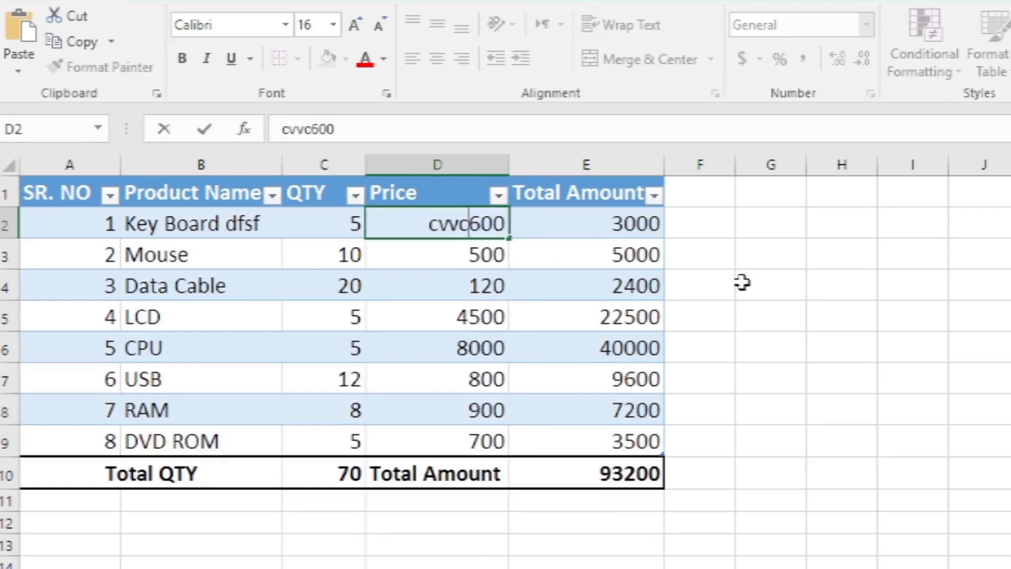
{"action": "type", "text": "v"}
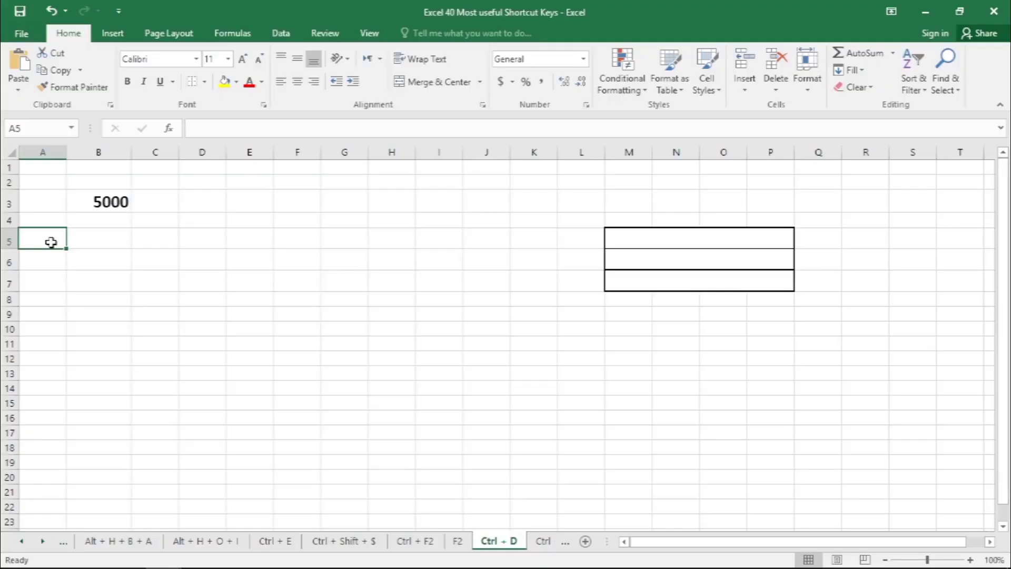
- Fill the value 5000 from B3 down through B17 on the Ctrl + D sheet
{"action": "left_click", "coordinate": [99, 195]}
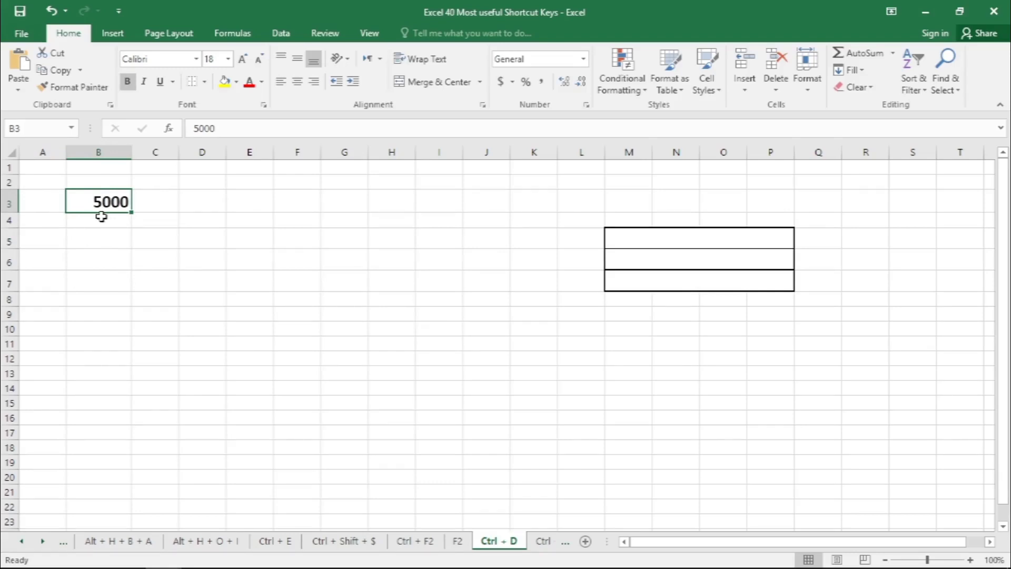
{"action": "left_click_drag", "start_coordinate": [101, 216], "coordinate": [110, 431]}
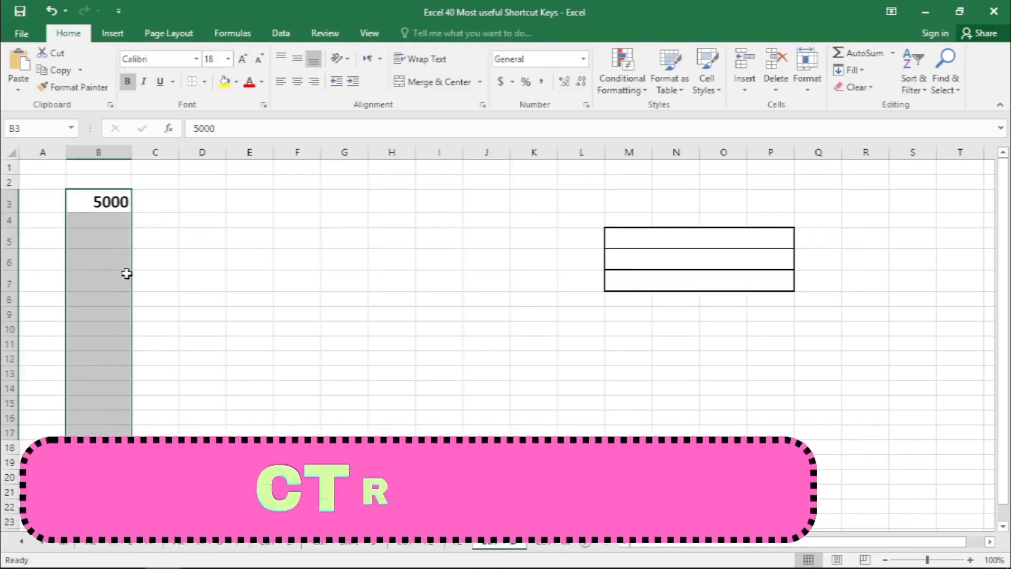
{"action": "key", "text": "ctrl+d"}
{"action": "scroll", "coordinate": [131, 271], "scroll_direction": "down", "scroll_amount": 1}
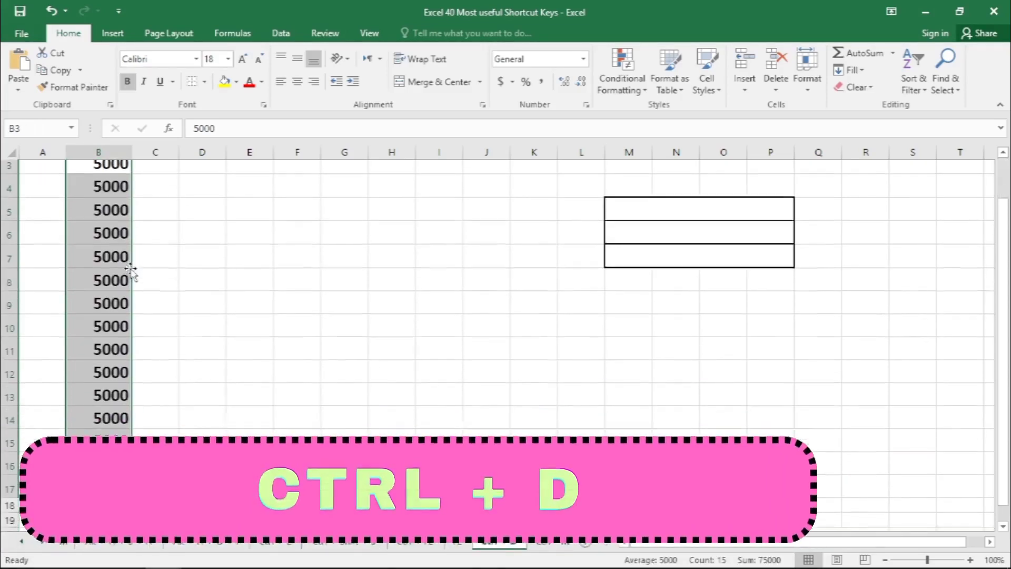
{"action": "scroll", "coordinate": [132, 271], "scroll_direction": "up", "scroll_amount": 1}
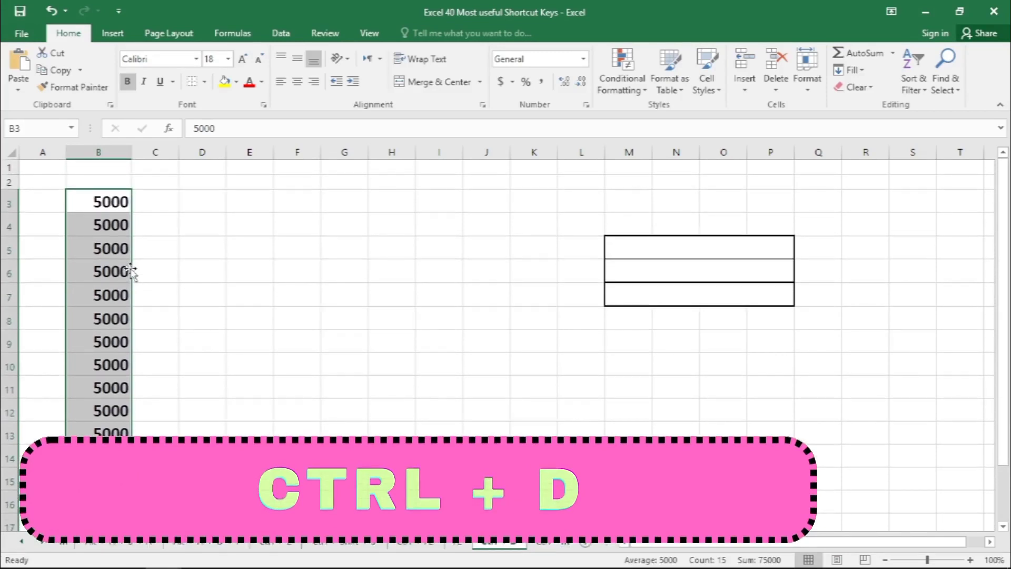
{"action": "scroll", "coordinate": [132, 271], "scroll_direction": "down", "scroll_amount": 1}
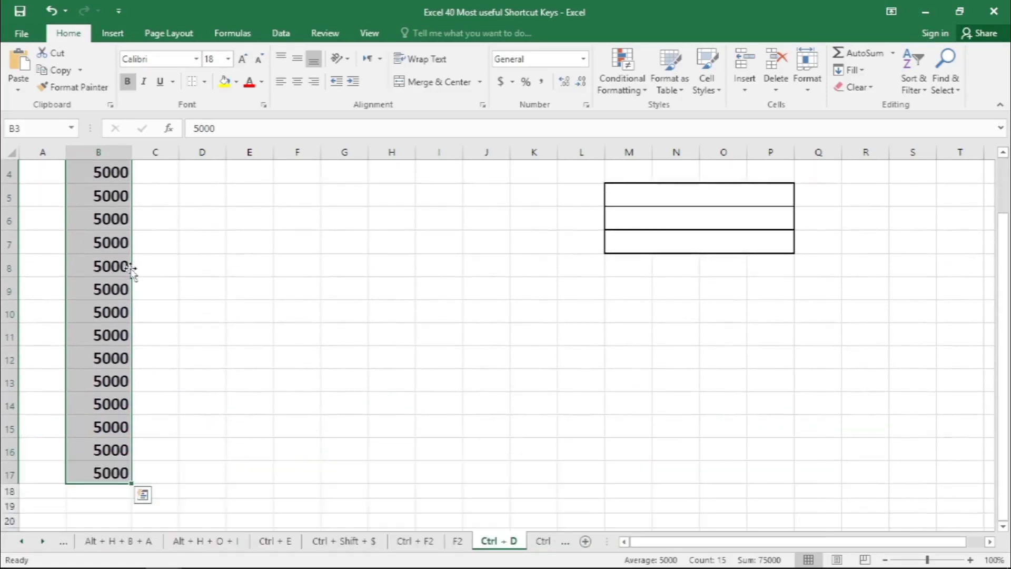
{"action": "left_click", "coordinate": [138, 245]}
{"action": "scroll", "coordinate": [138, 245], "scroll_direction": "up", "scroll_amount": 1}
- Draw a frame shape about 1.57" wide and 2.02" high over columns F to H, starting in row 3
{"action": "left_click", "coordinate": [111, 32]}
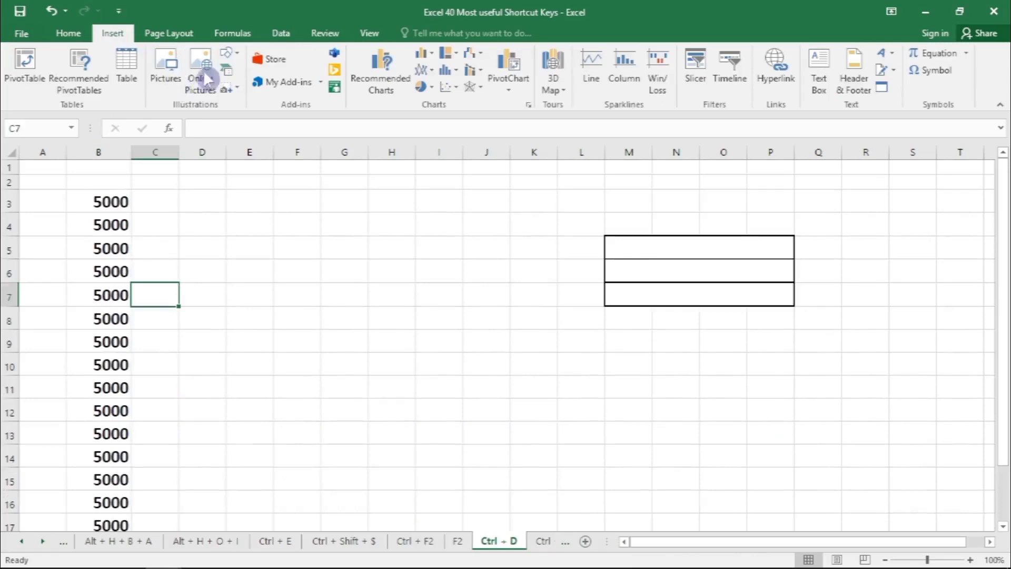
{"action": "left_click", "coordinate": [229, 54]}
{"action": "left_click", "coordinate": [286, 210]}
{"action": "left_click_drag", "start_coordinate": [271, 210], "coordinate": [384, 354]}
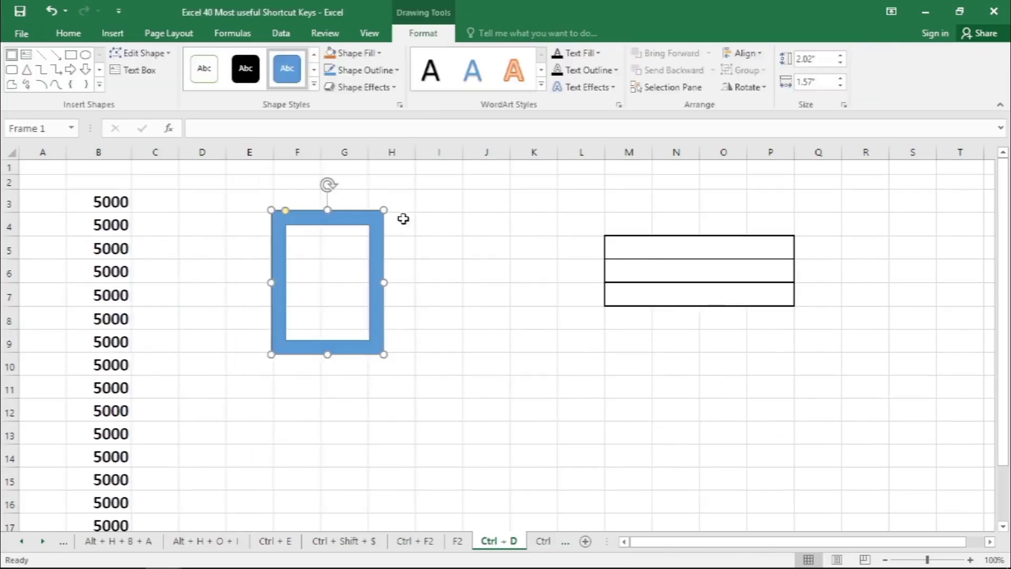
{"action": "left_click", "coordinate": [440, 327]}
- Duplicate the frame shape twice, placing one copy below and beside the original and the other above that copy
{"action": "left_click", "coordinate": [348, 295]}
{"action": "left_click", "coordinate": [366, 226]}
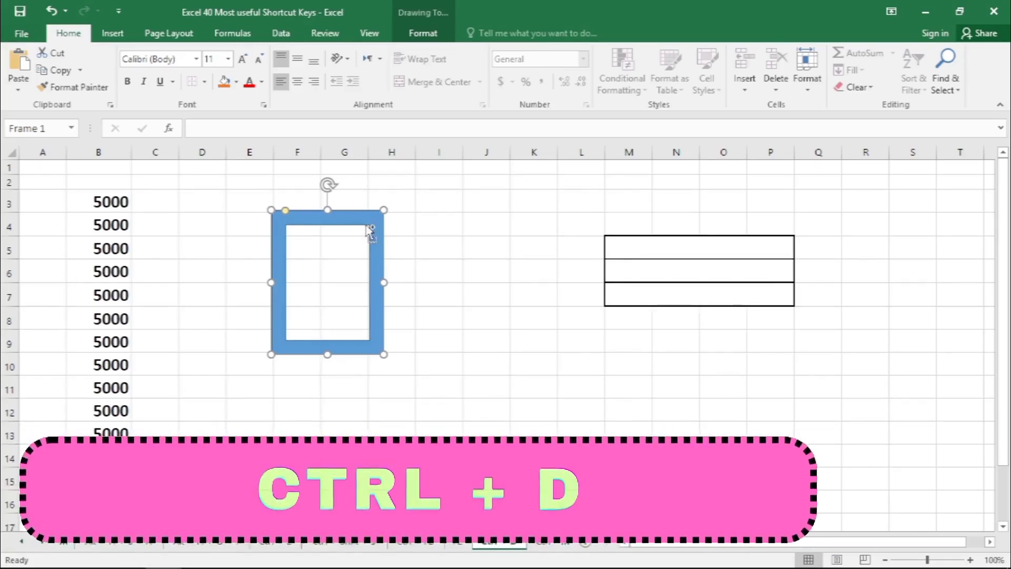
{"action": "key", "text": "ctrl+d"}
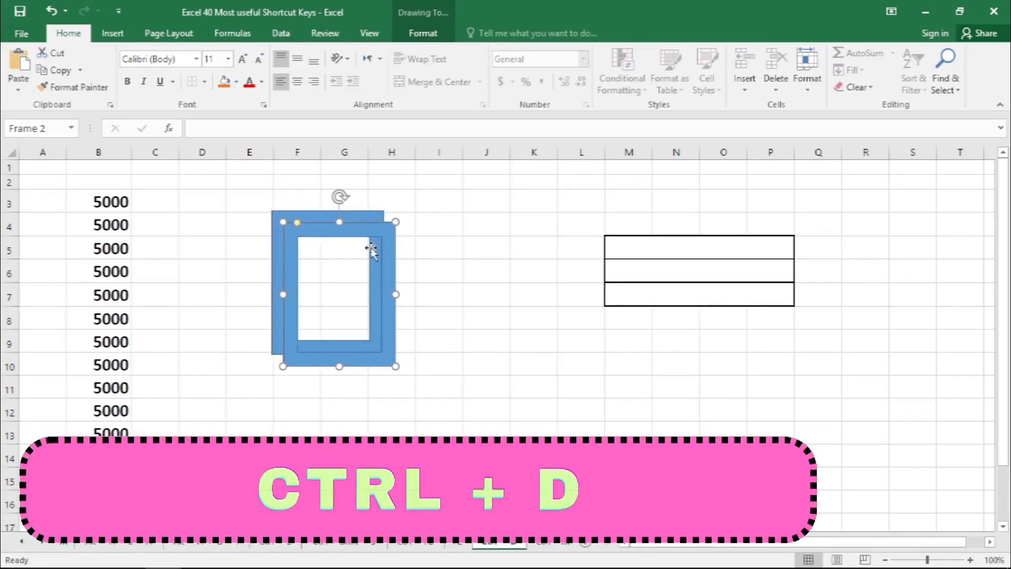
{"action": "left_click_drag", "start_coordinate": [371, 251], "coordinate": [453, 331]}
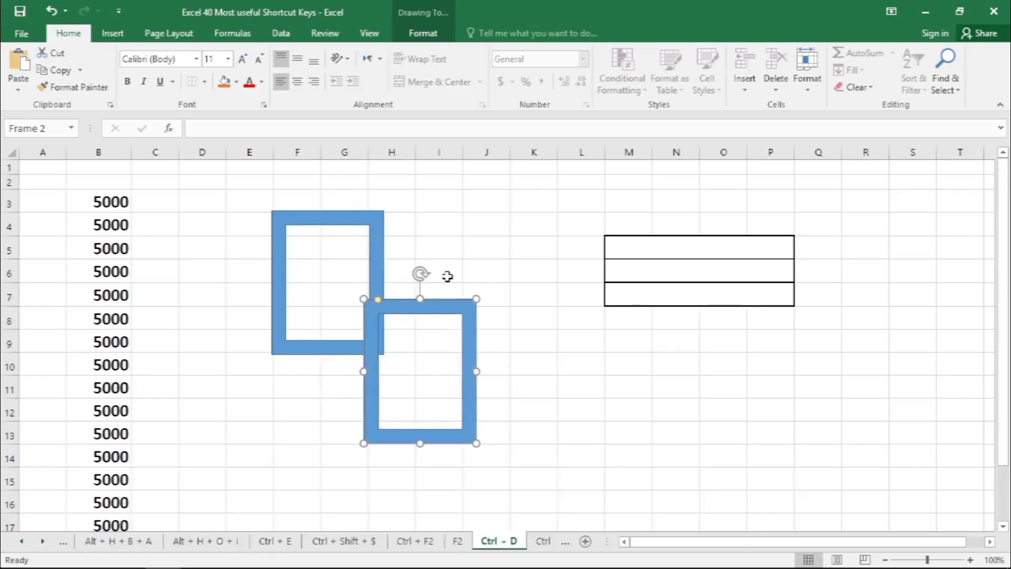
{"action": "key", "text": "ctrl+d"}
{"action": "left_click_drag", "start_coordinate": [500, 395], "coordinate": [431, 183]}
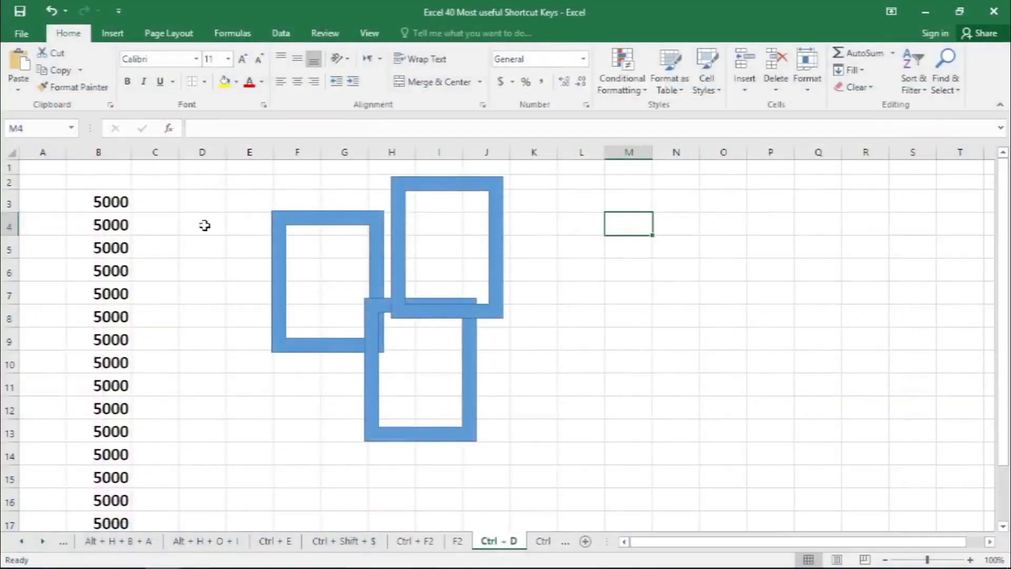
- Enter 4000 in cell L4 and format it bold at font size 14
{"action": "left_click", "coordinate": [548, 229]}
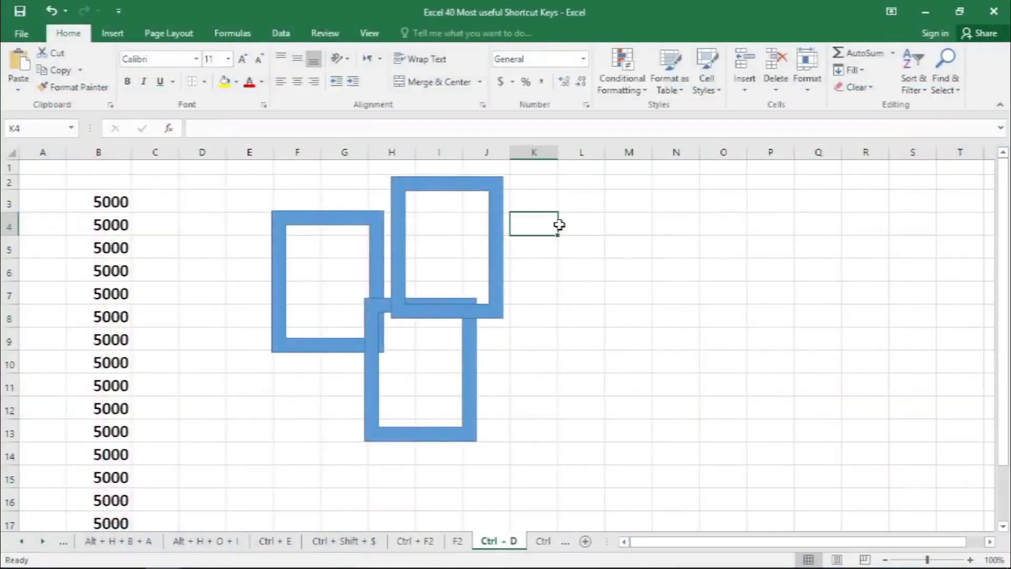
{"action": "left_click", "coordinate": [589, 226]}
{"action": "left_click", "coordinate": [582, 234]}
{"action": "type", "text": "4000"}
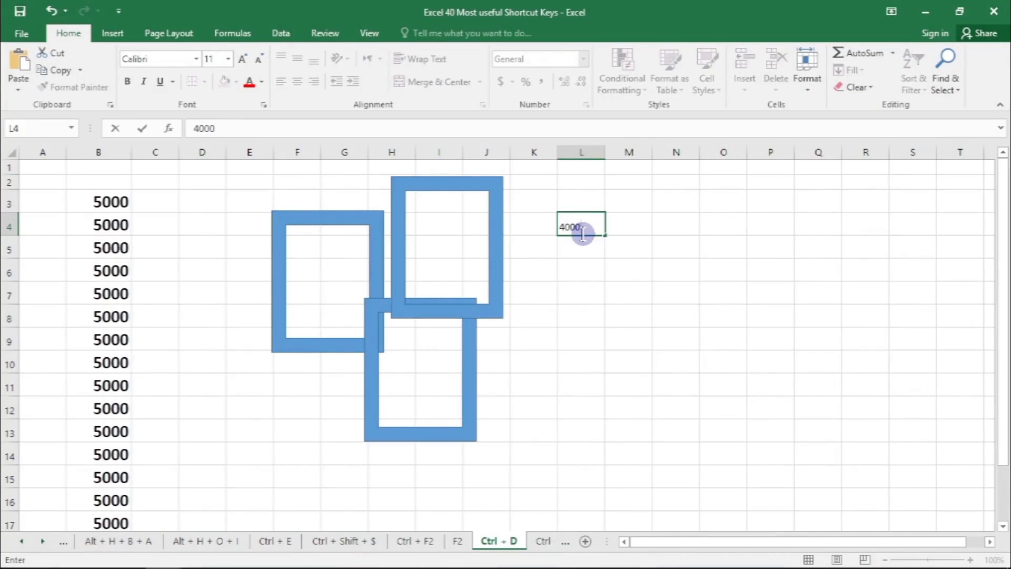
{"action": "key", "text": "ctrl+Return"}
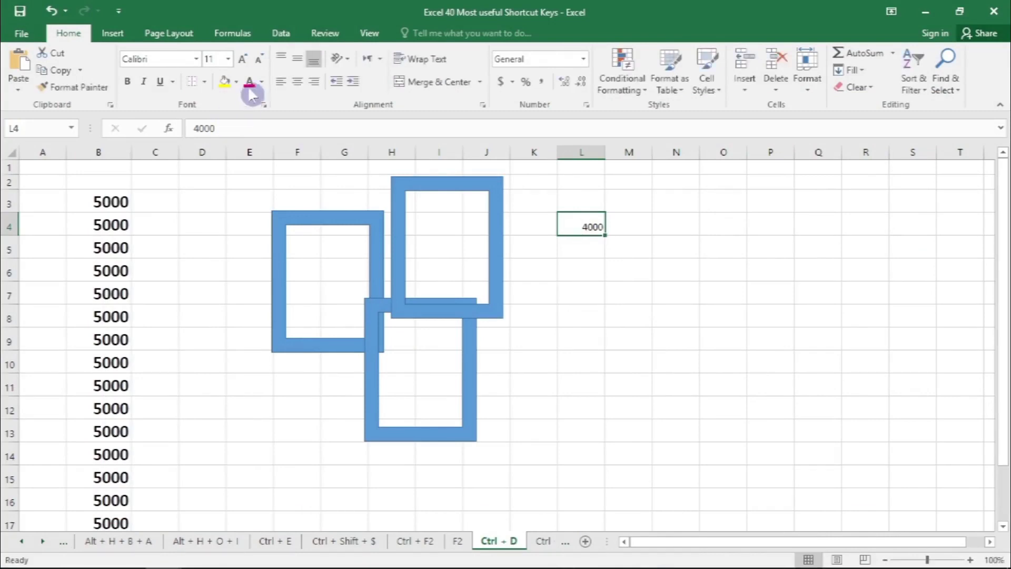
{"action": "left_click", "coordinate": [242, 59]}
{"action": "left_click", "coordinate": [242, 58]}
{"action": "left_click", "coordinate": [127, 83]}
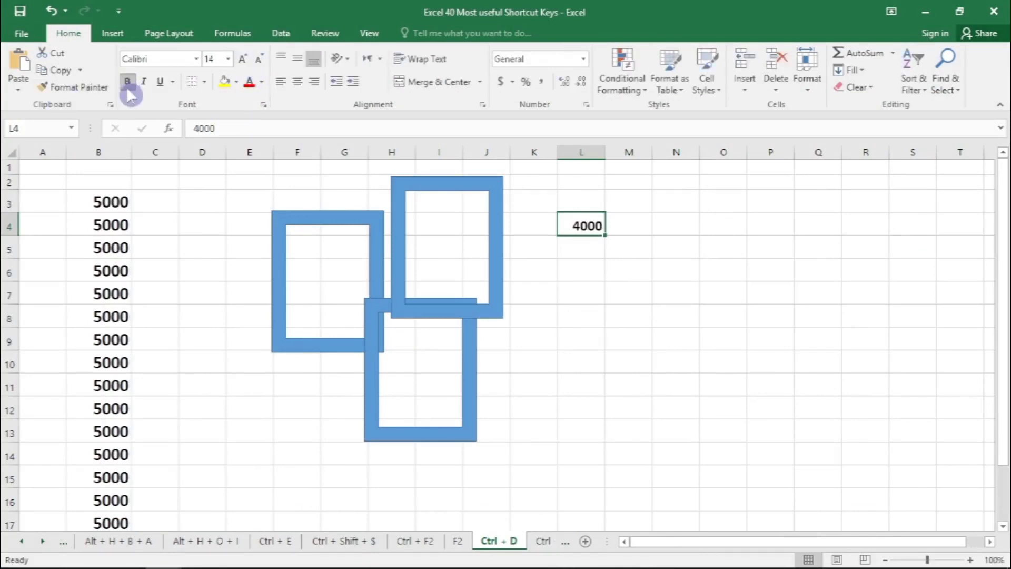
- Fill the value 4000 from L4 rightward across the row through Q4
{"action": "left_click", "coordinate": [682, 336]}
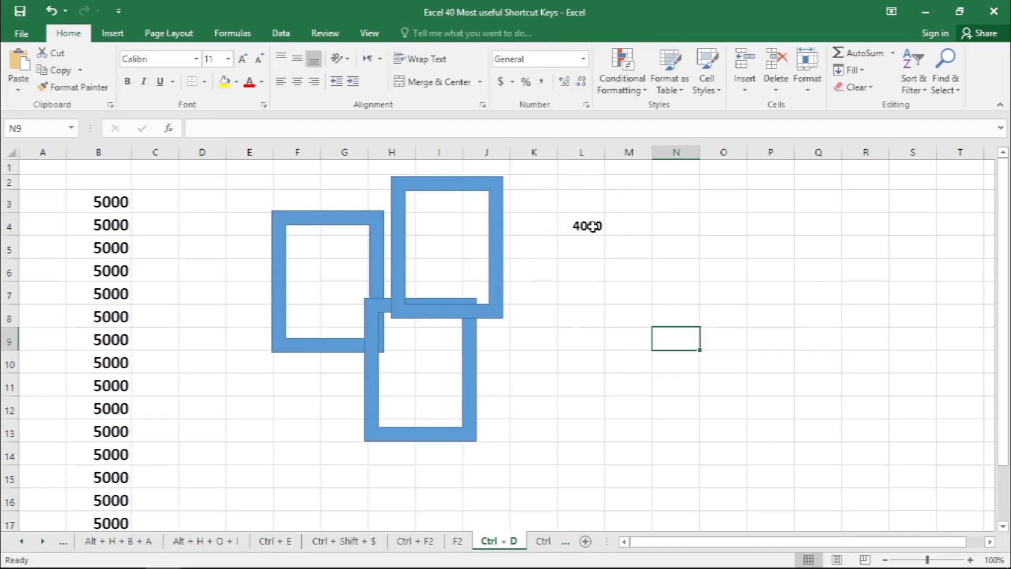
{"action": "left_click_drag", "start_coordinate": [593, 226], "coordinate": [807, 231]}
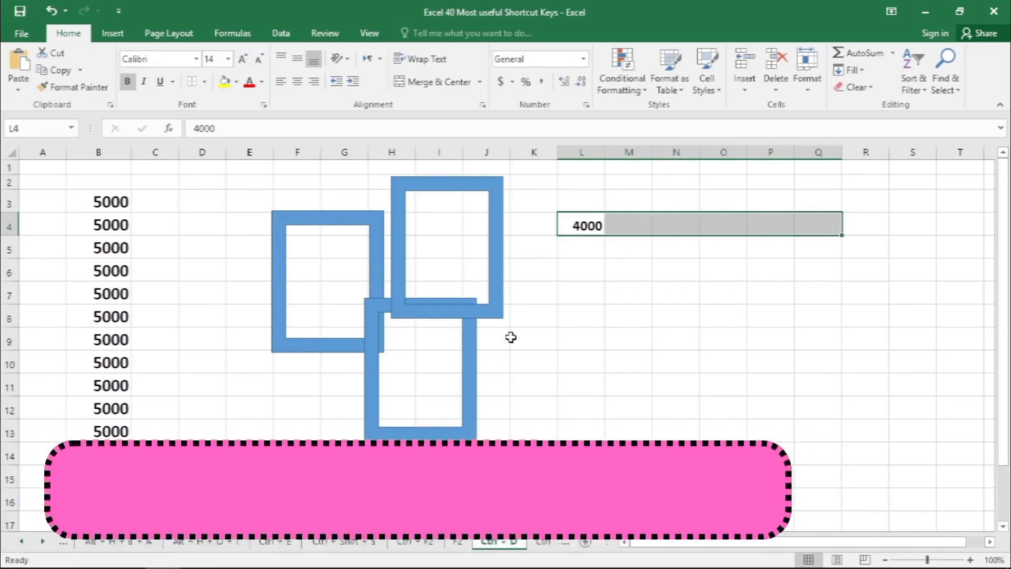
{"action": "key", "text": "ctrl+r"}
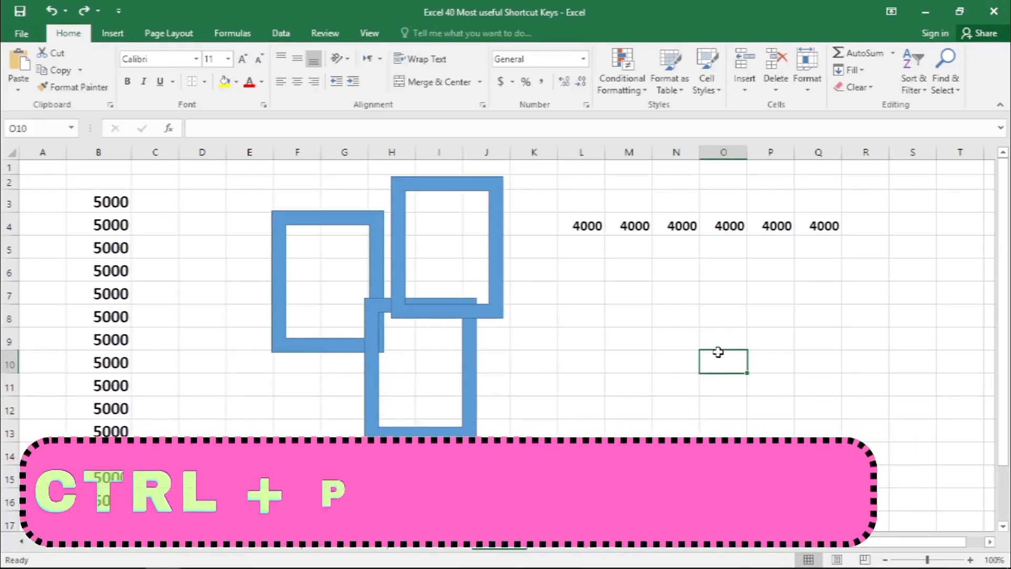
- Step forward through the worksheets from Ctrl + D to Alt and back through the preceding sheets
{"action": "key", "text": "ctrl+Page_Up"}
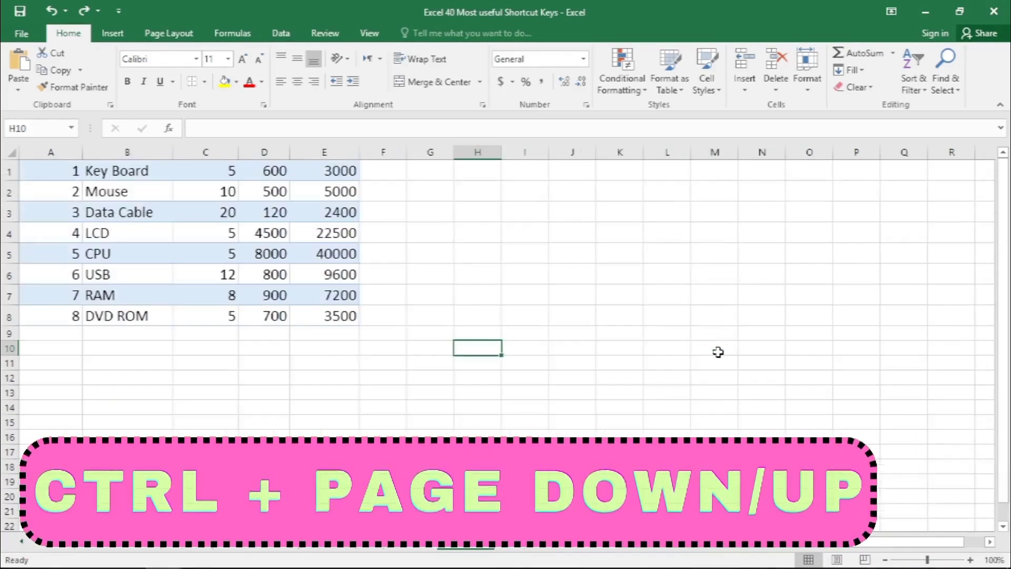
{"action": "key", "text": "ctrl+Page_Down"}
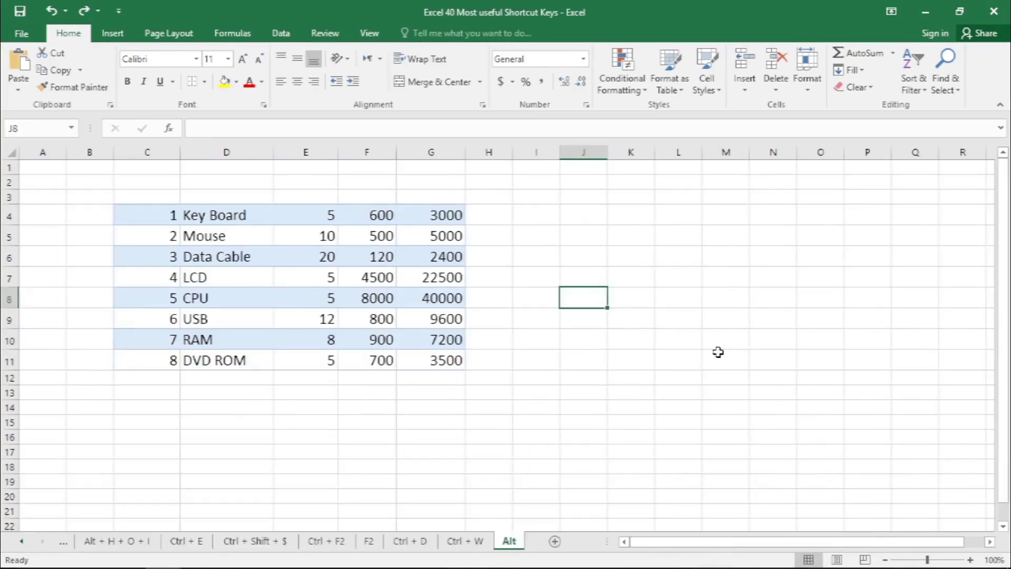
{"action": "key", "text": "ctrl+Page_Up"}
{"action": "key", "text": "ctrl+Page_Up"}
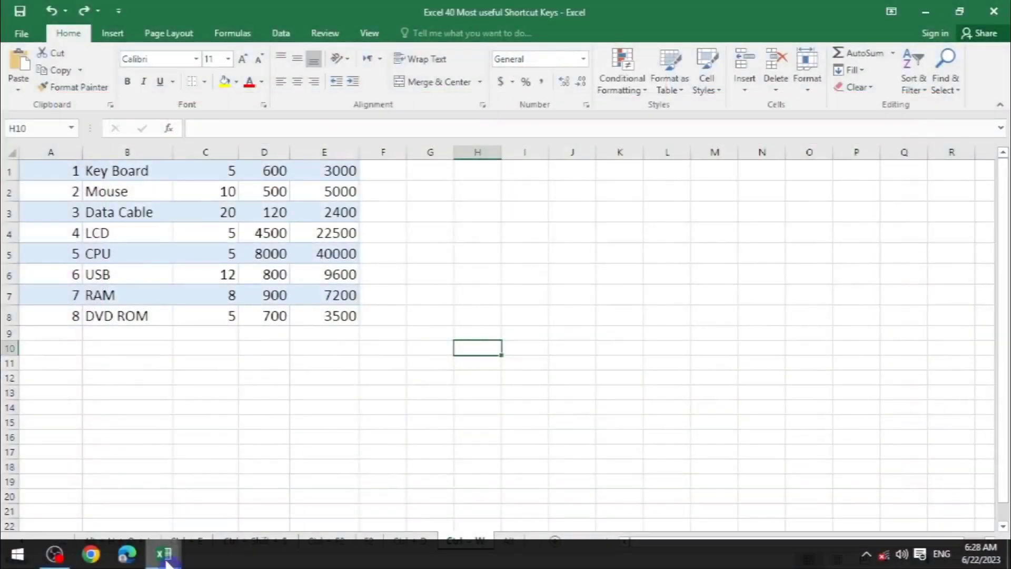
- Close the workbooks "15 short cut keys part 3", "20 short cut keys" and "Excel 40 Most useful Shortcut Keys"
{"action": "mouse_move", "coordinate": [166, 558]}
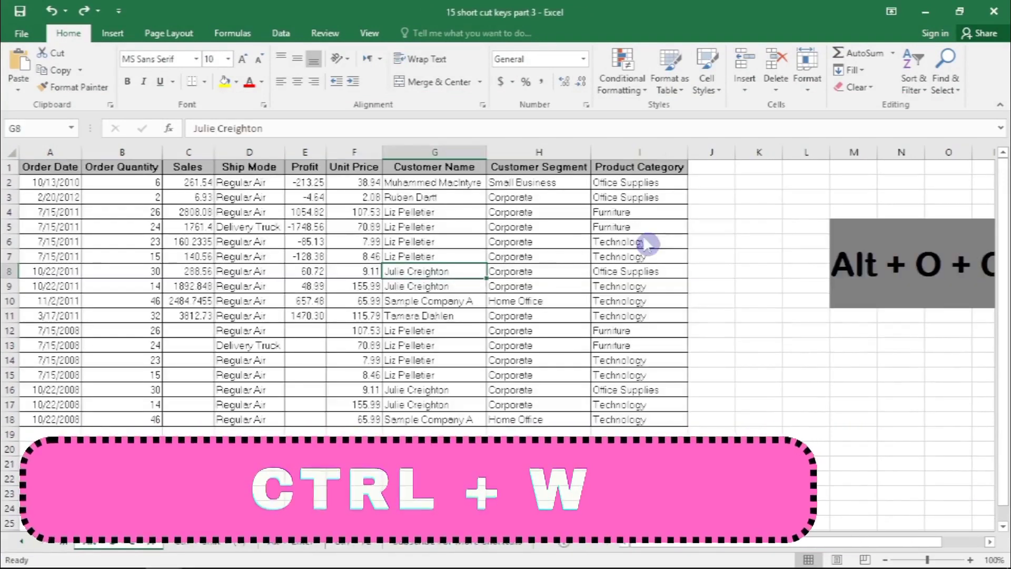
{"action": "key", "text": "ctrl+w"}
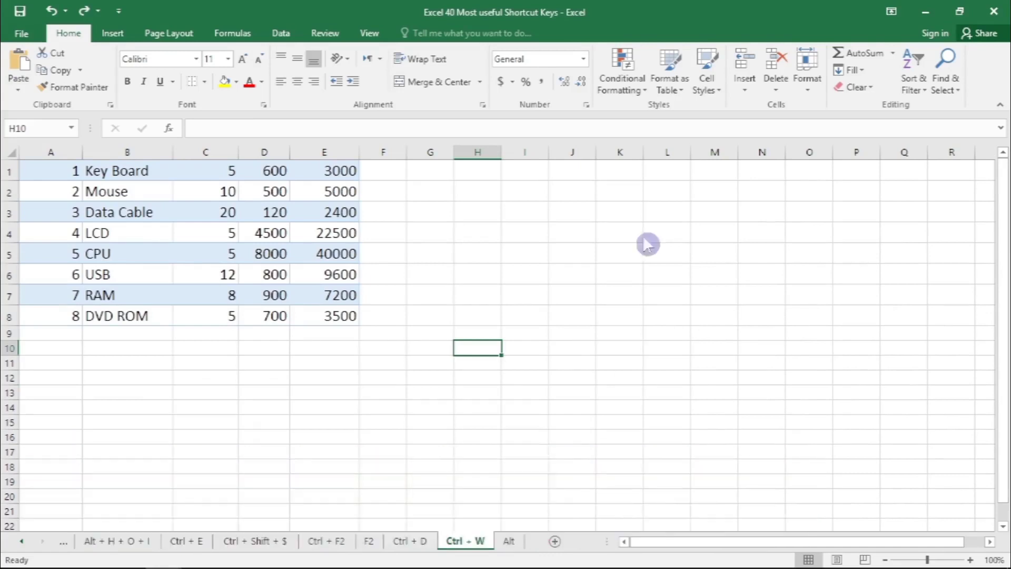
{"action": "key", "text": "alt+Tab"}
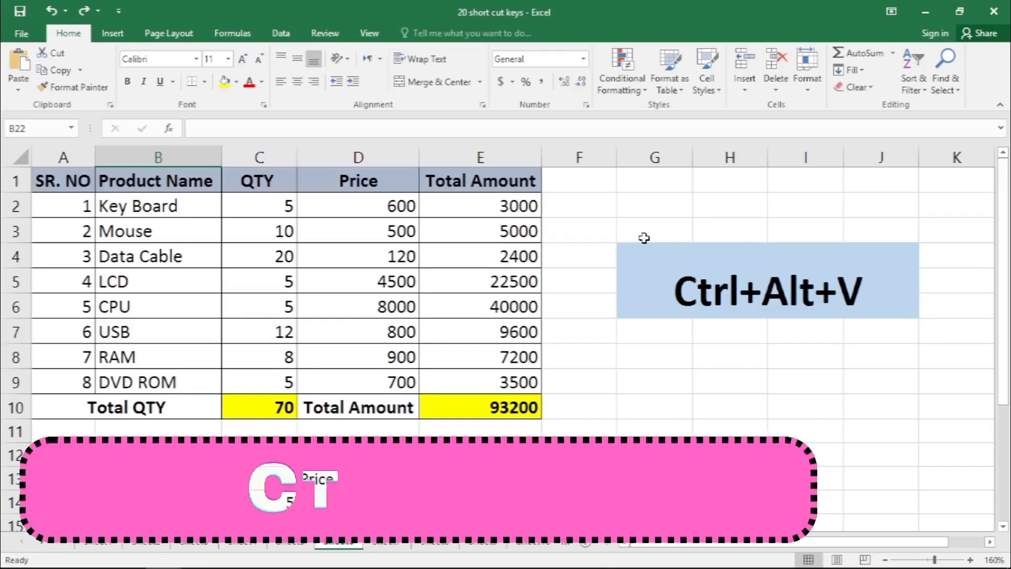
{"action": "key", "text": "ctrl+w"}
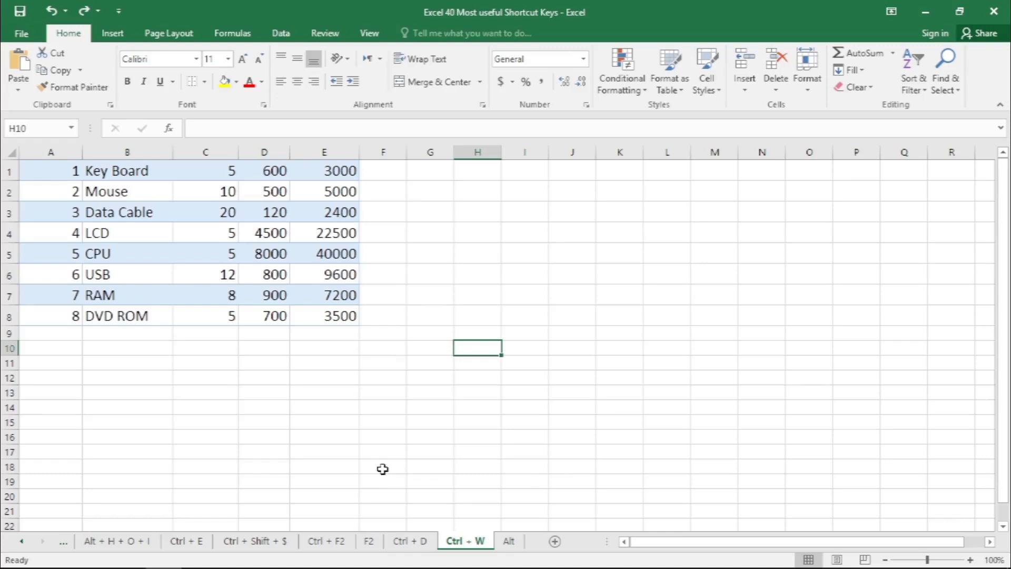
{"action": "key", "text": "ctrl+w"}
{"action": "left_click", "coordinate": [456, 309]}
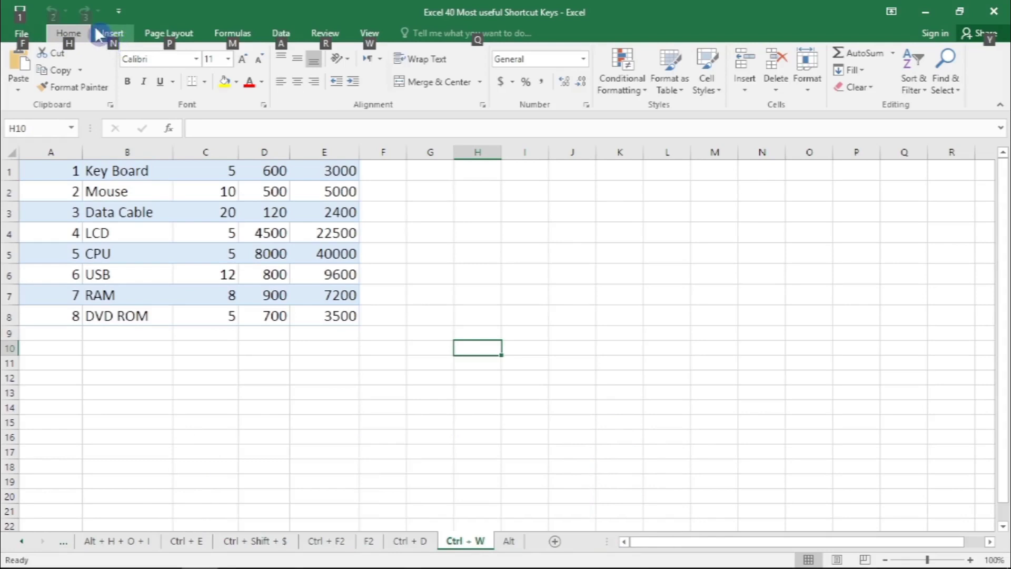
- Show the keyboard access hints for the page layout commands and dismiss them
{"action": "key", "text": "p"}
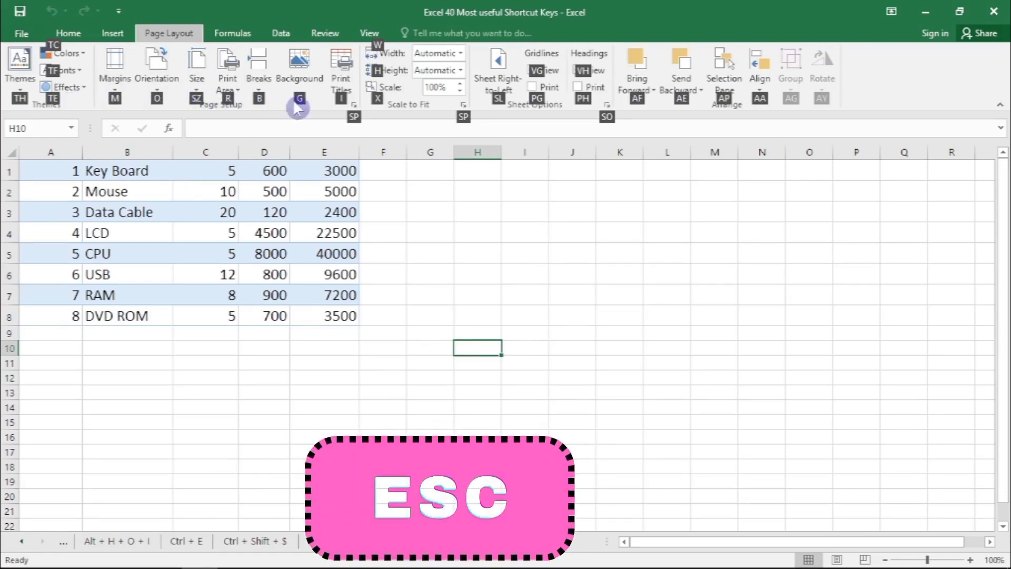
{"action": "key", "text": "Escape"}
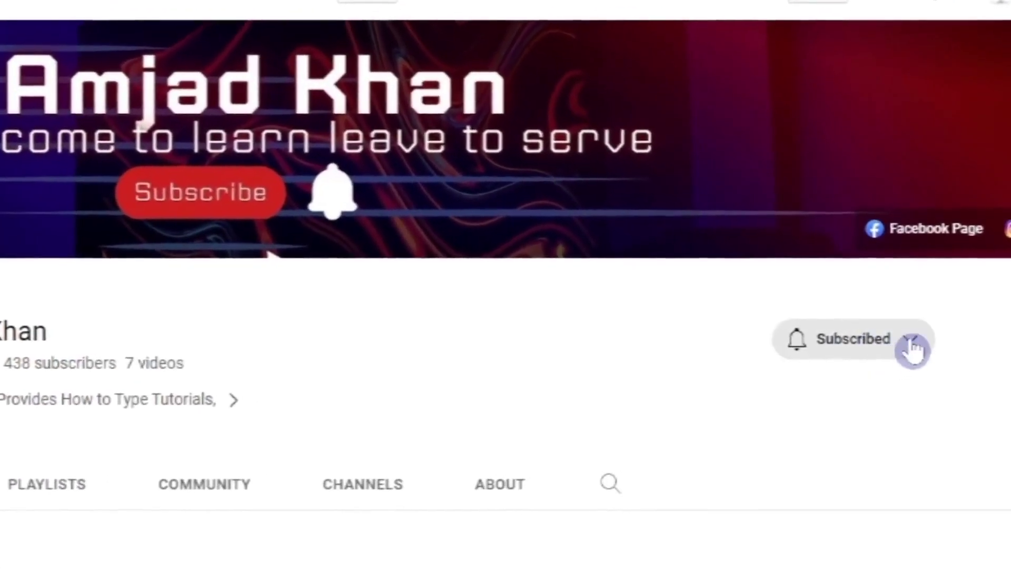
- Set the subscription notifications to All on the YouTube channel page
{"action": "left_click", "coordinate": [907, 330]}
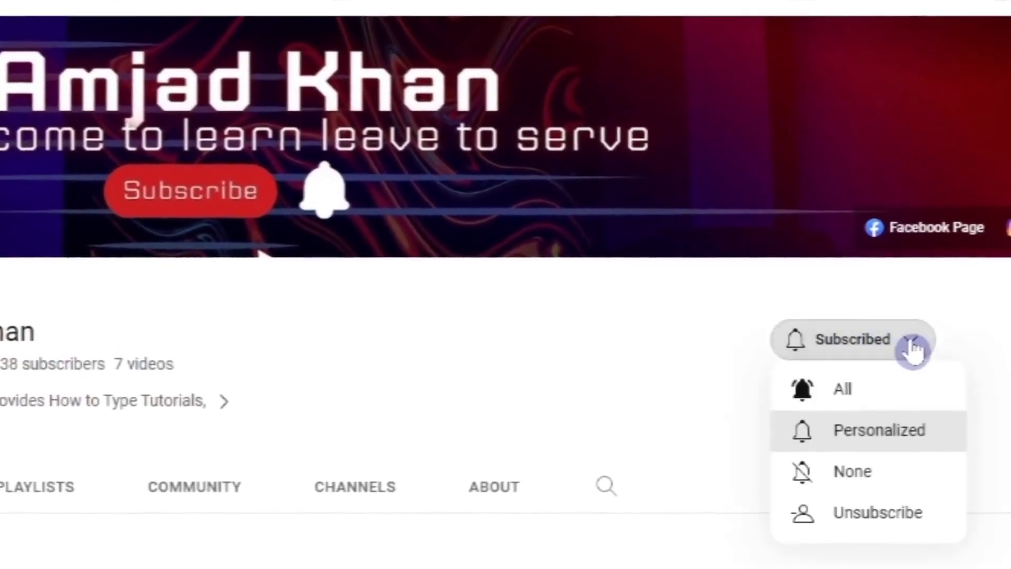
{"action": "left_click", "coordinate": [831, 398]}
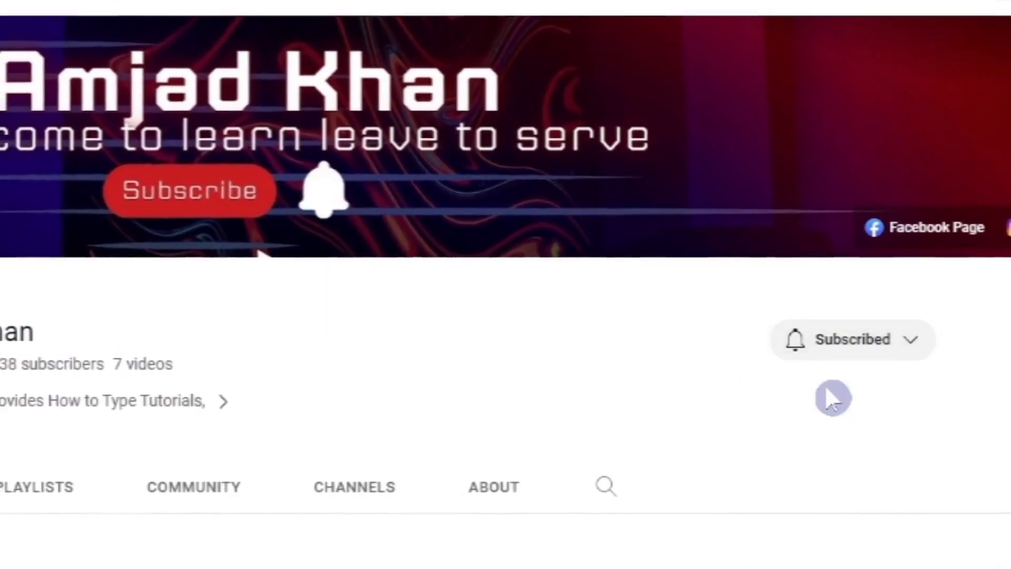